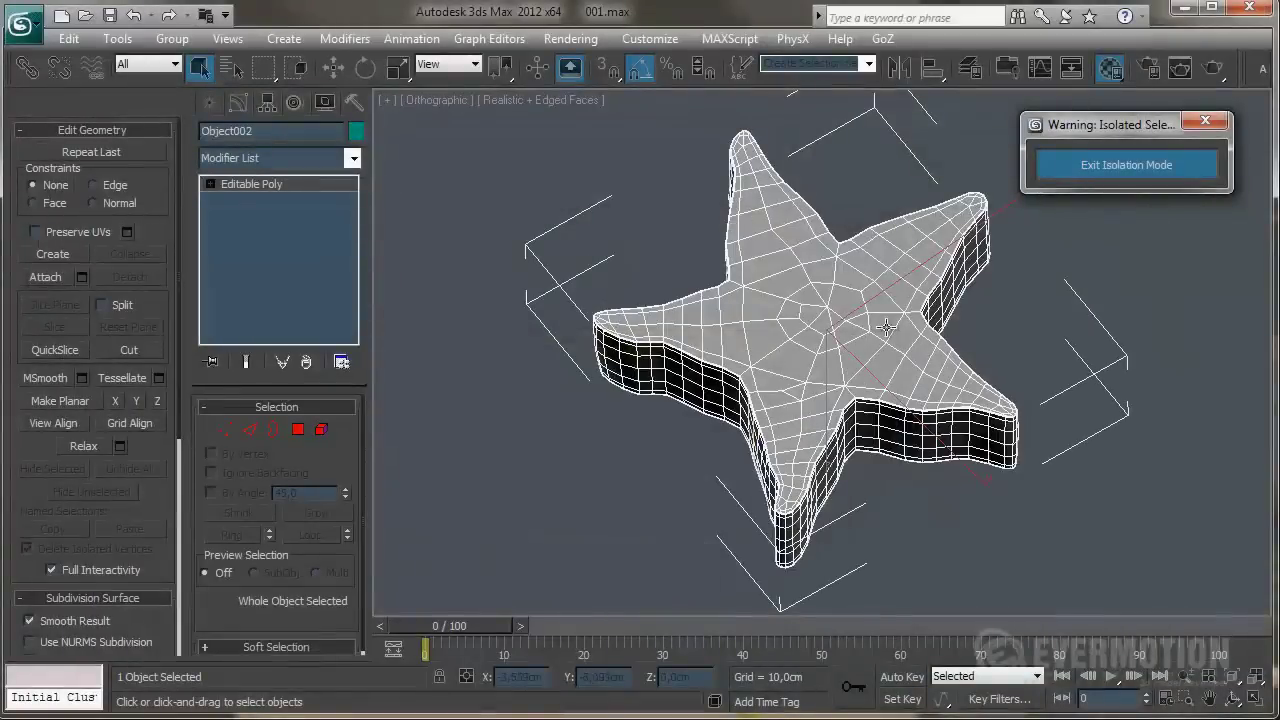
# Apply an Unwrap UVW modifier to the star-shaped editable poly object
pyautogui.moveTo(864, 365); pyautogui.dragTo(769, 384, button='middle')
pyautogui.click(1233, 699)
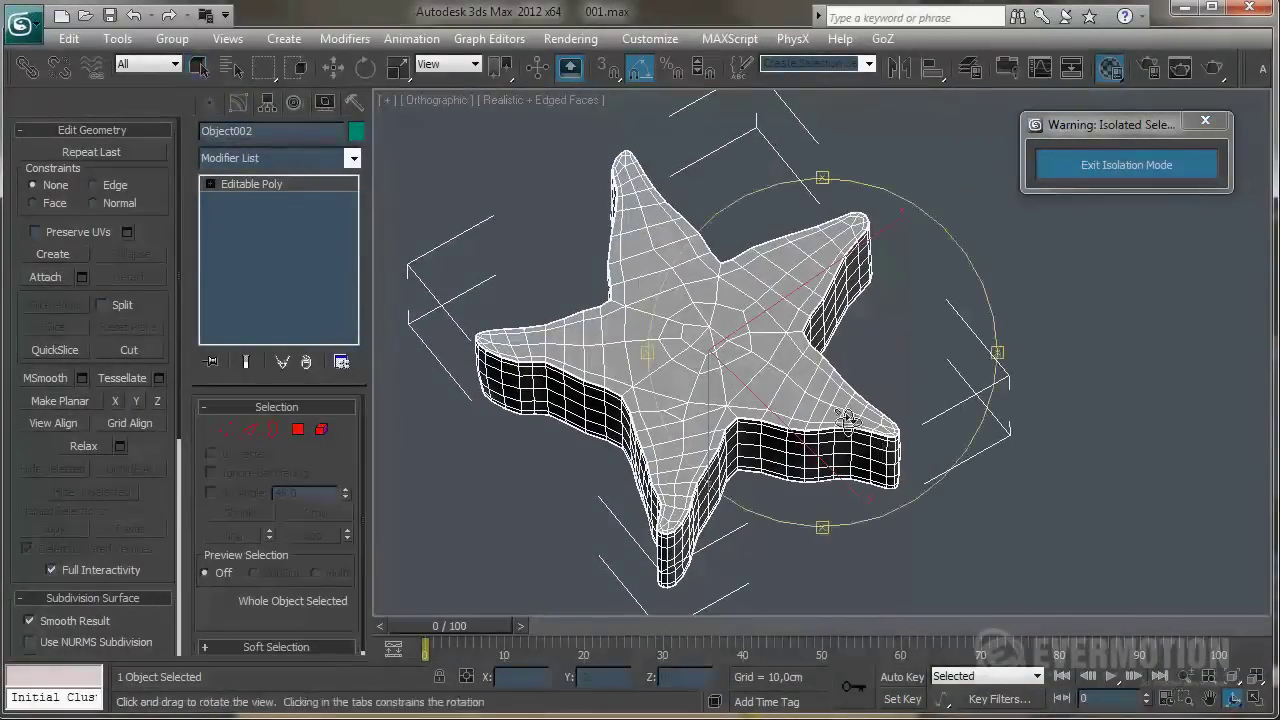
pyautogui.moveTo(846, 420); pyautogui.dragTo(809, 337)
pyautogui.rightClick(874, 280)
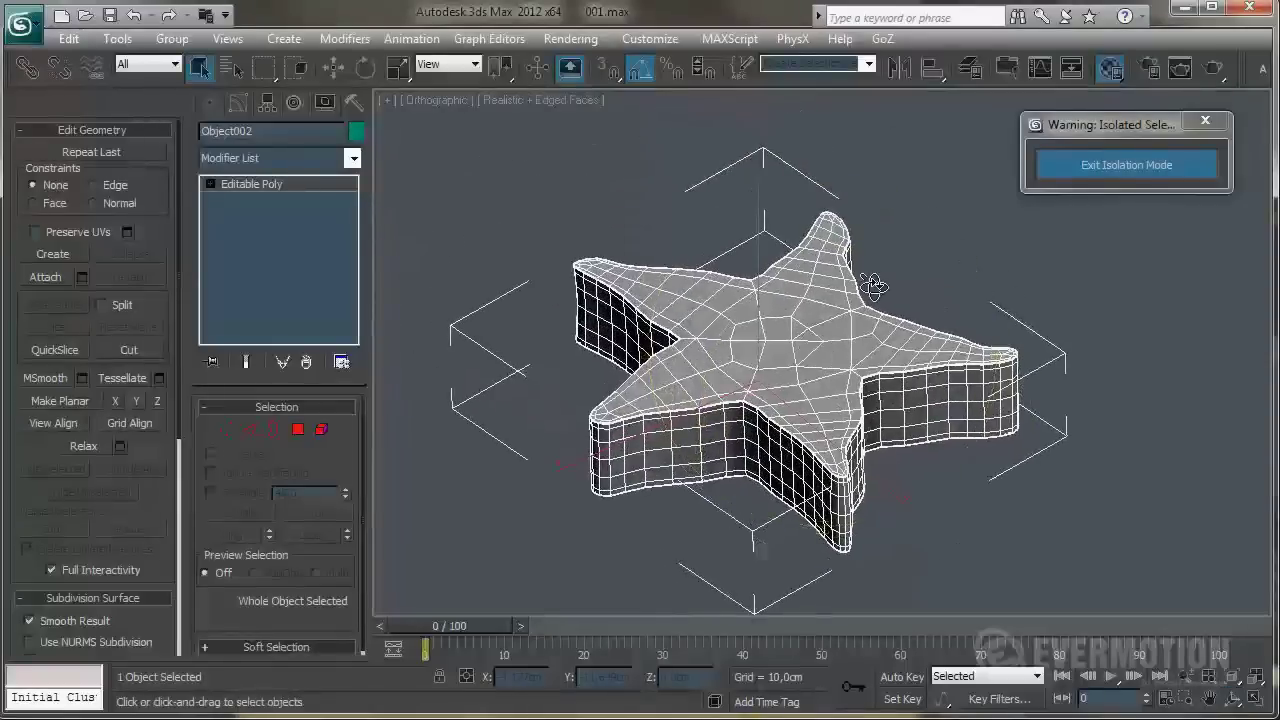
pyautogui.rightClick(887, 252)
pyautogui.click(920, 322)
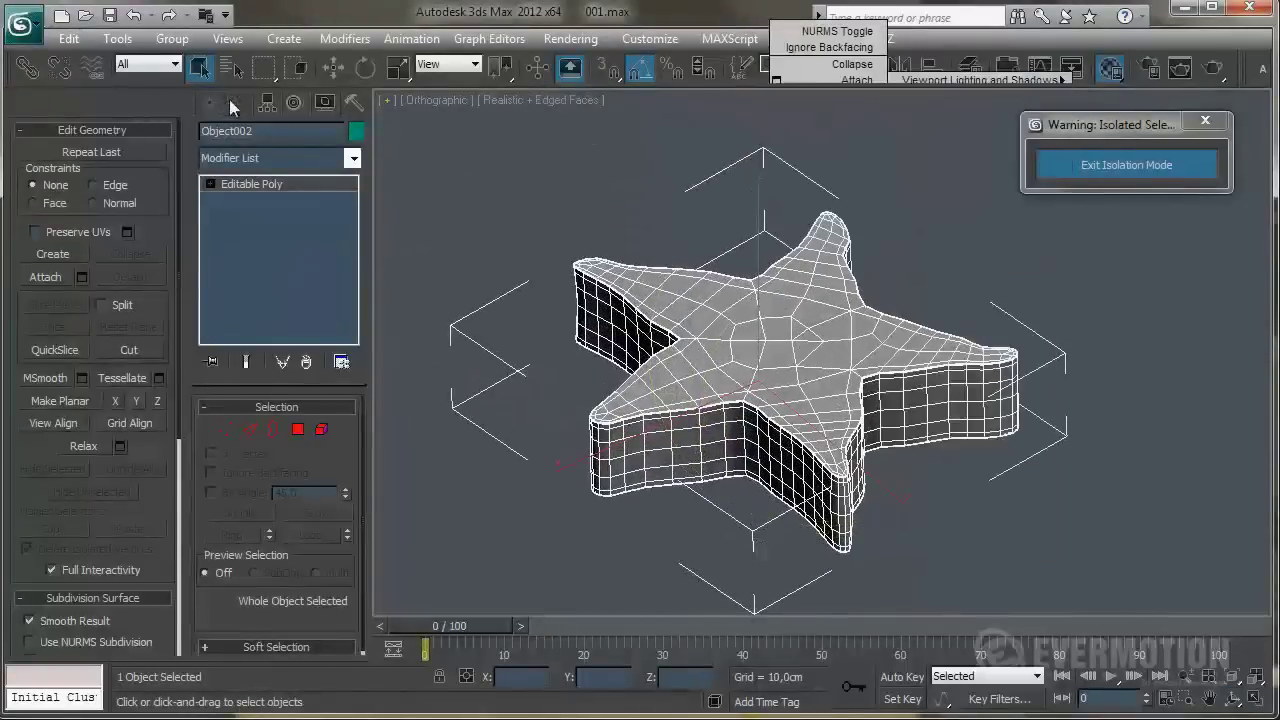
pyautogui.click(272, 158)
pyautogui.press('u')
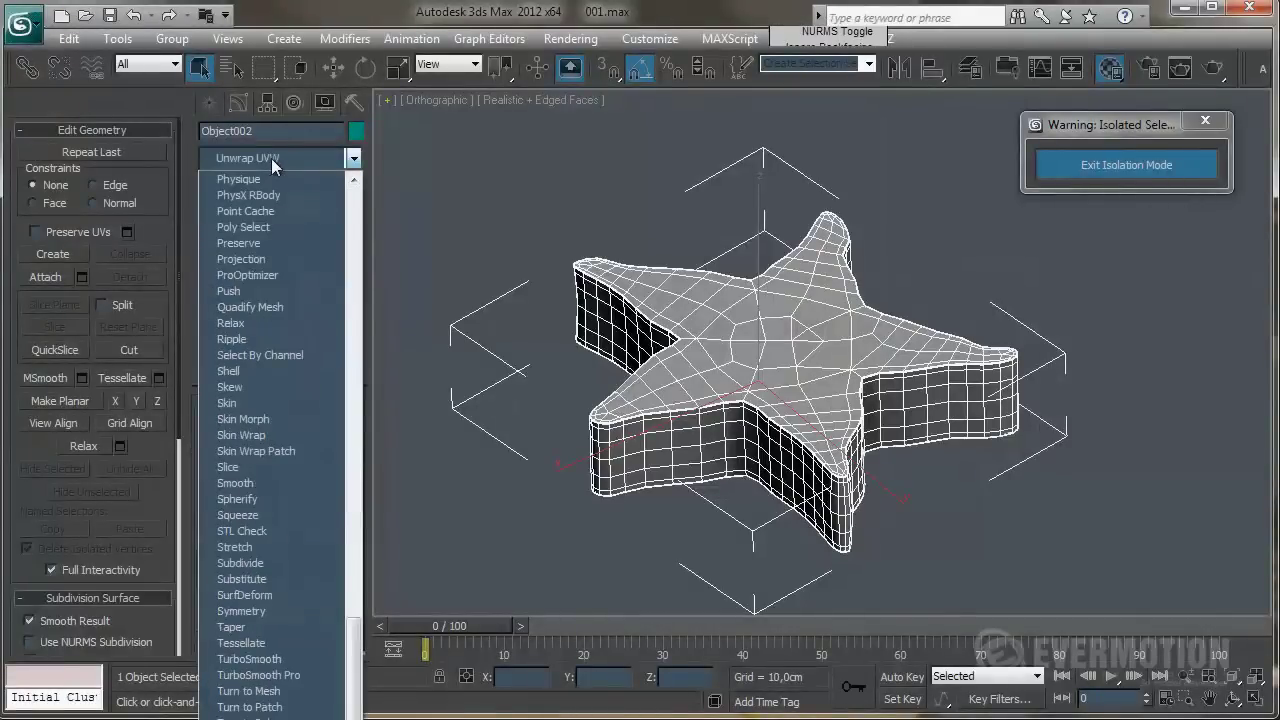
pyautogui.press('Return')
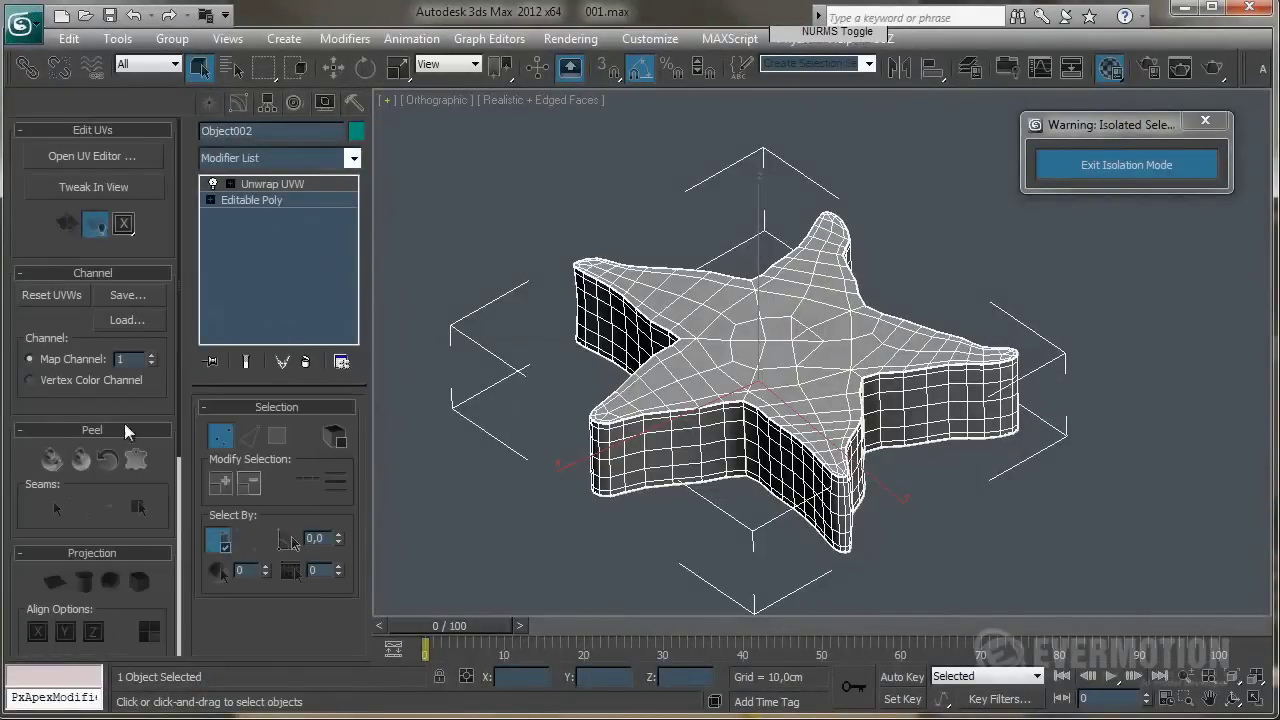
# Examine the star's UV layout in the UV editor in polygon mode, then return to the viewport
pyautogui.click(135, 160)
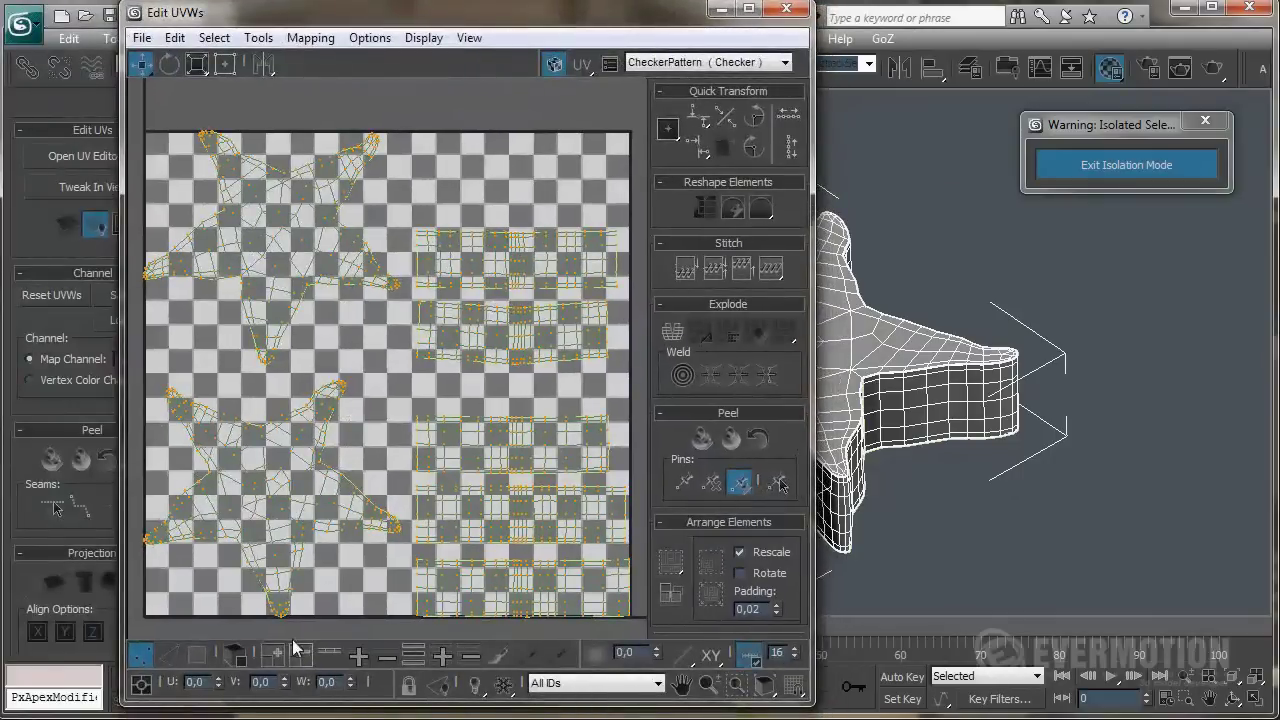
pyautogui.click(198, 655)
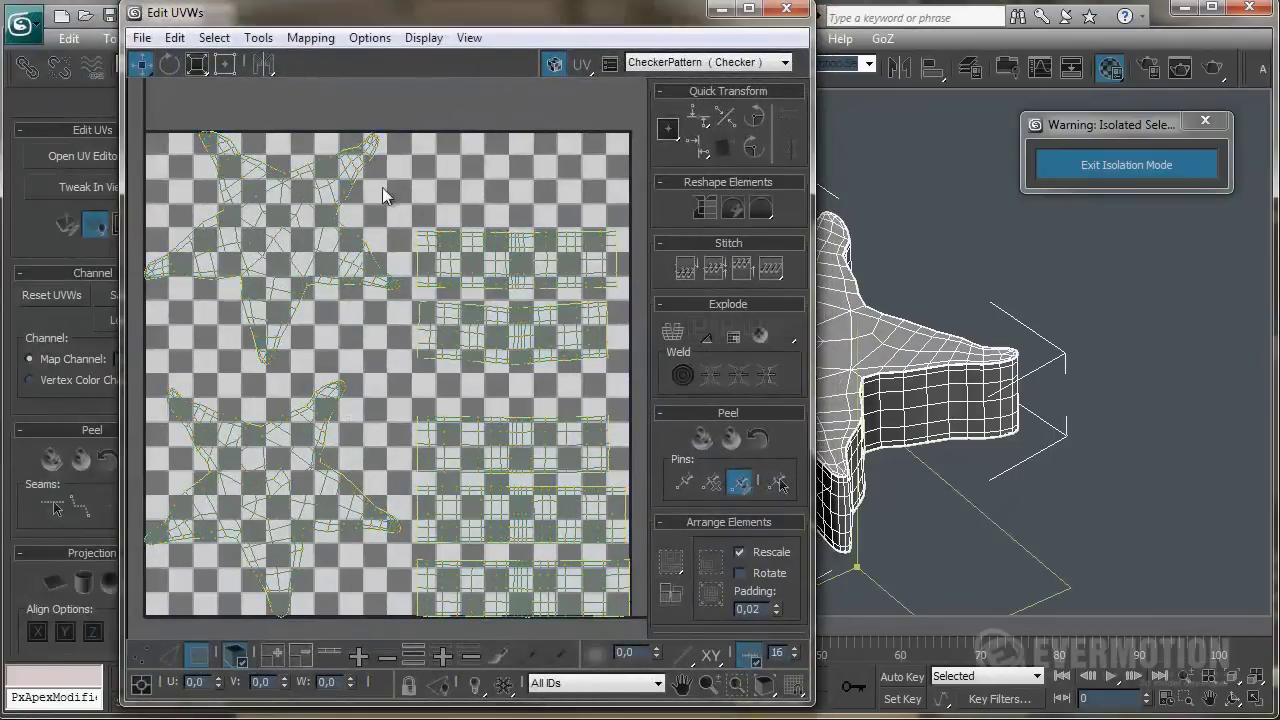
pyautogui.click(553, 66)
pyautogui.click(553, 66)
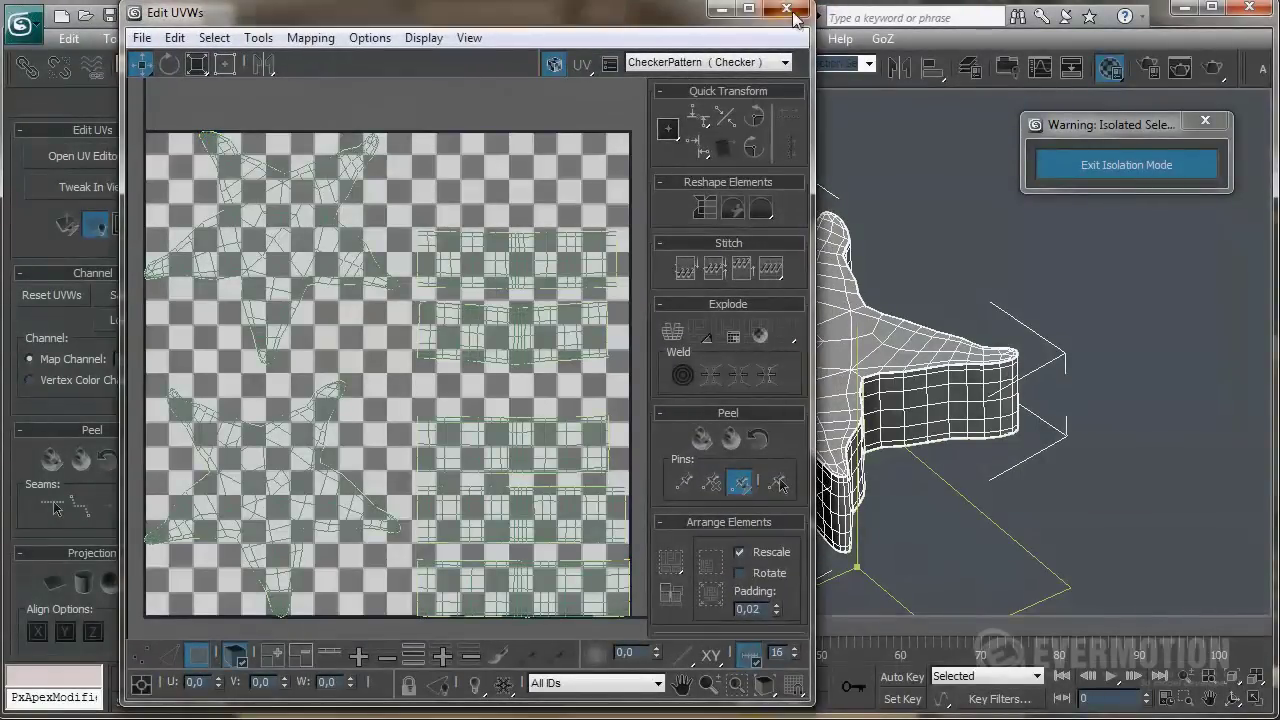
pyautogui.click(718, 12)
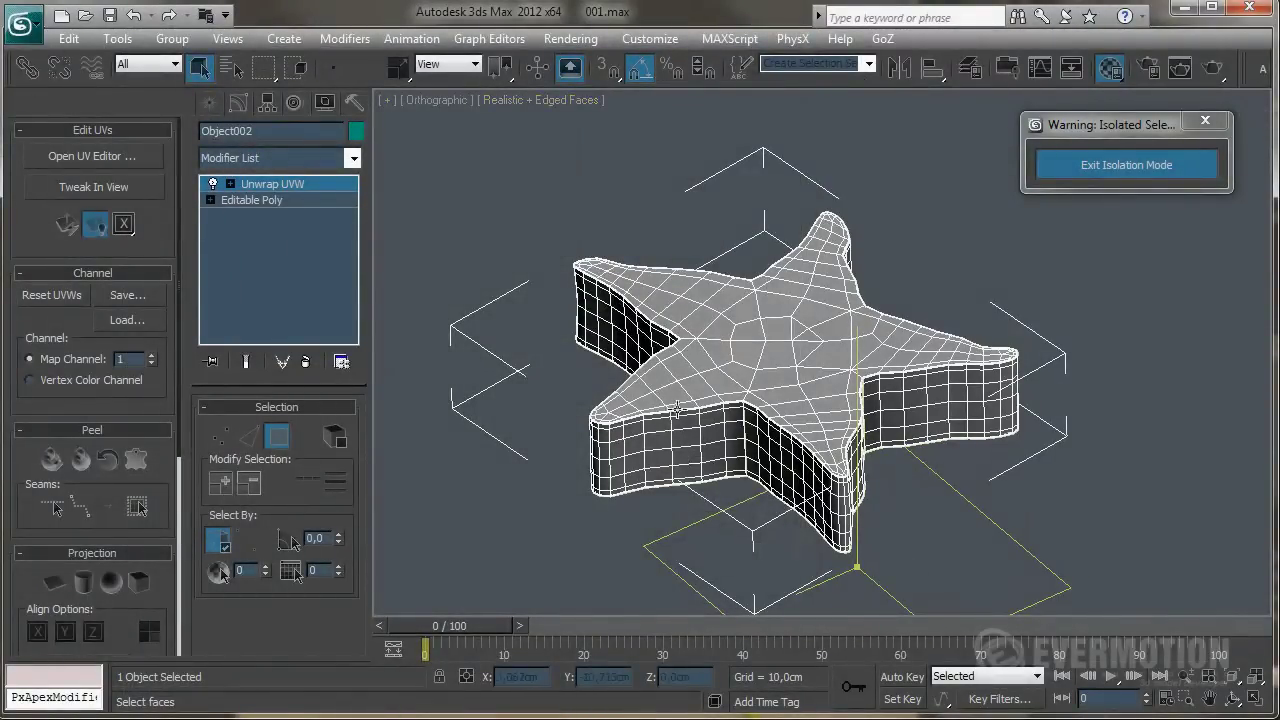
pyautogui.moveTo(892, 428); pyautogui.dragTo(1057, 490, button='middle')
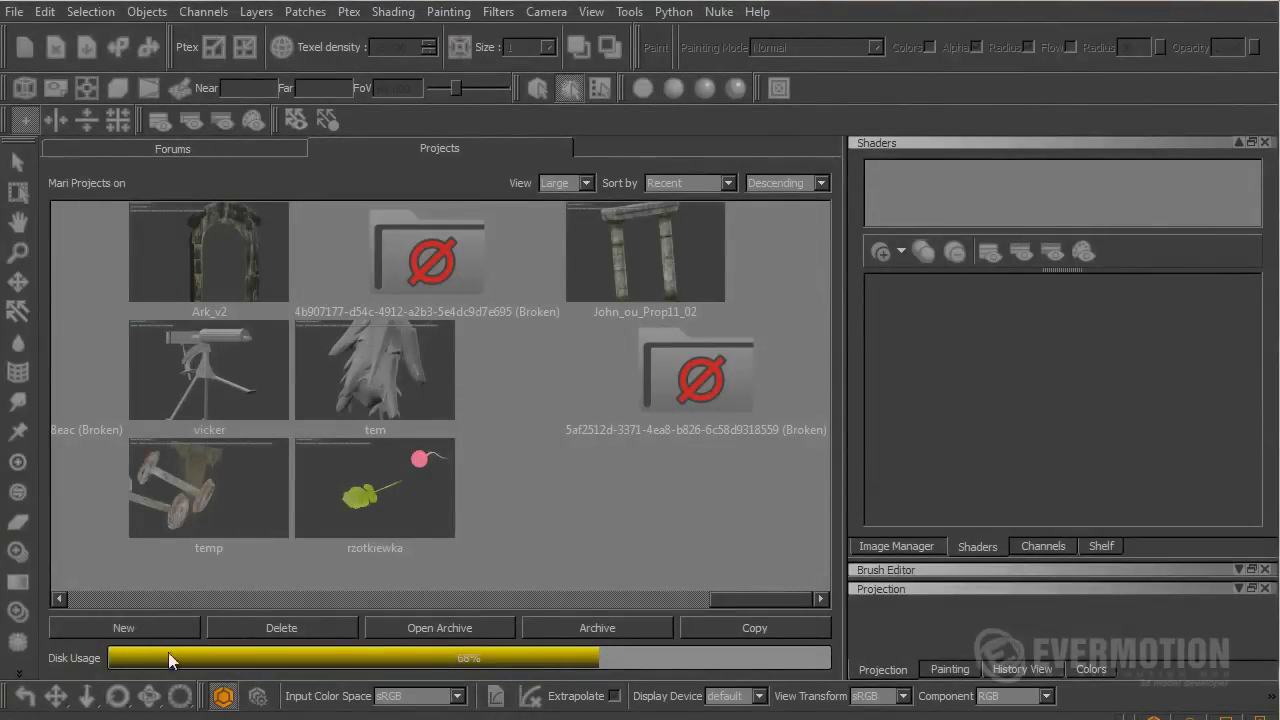
# Switch to Mari and set up a new project named frut that creates a color channel at 2048x2048
pyautogui.click(123, 628)
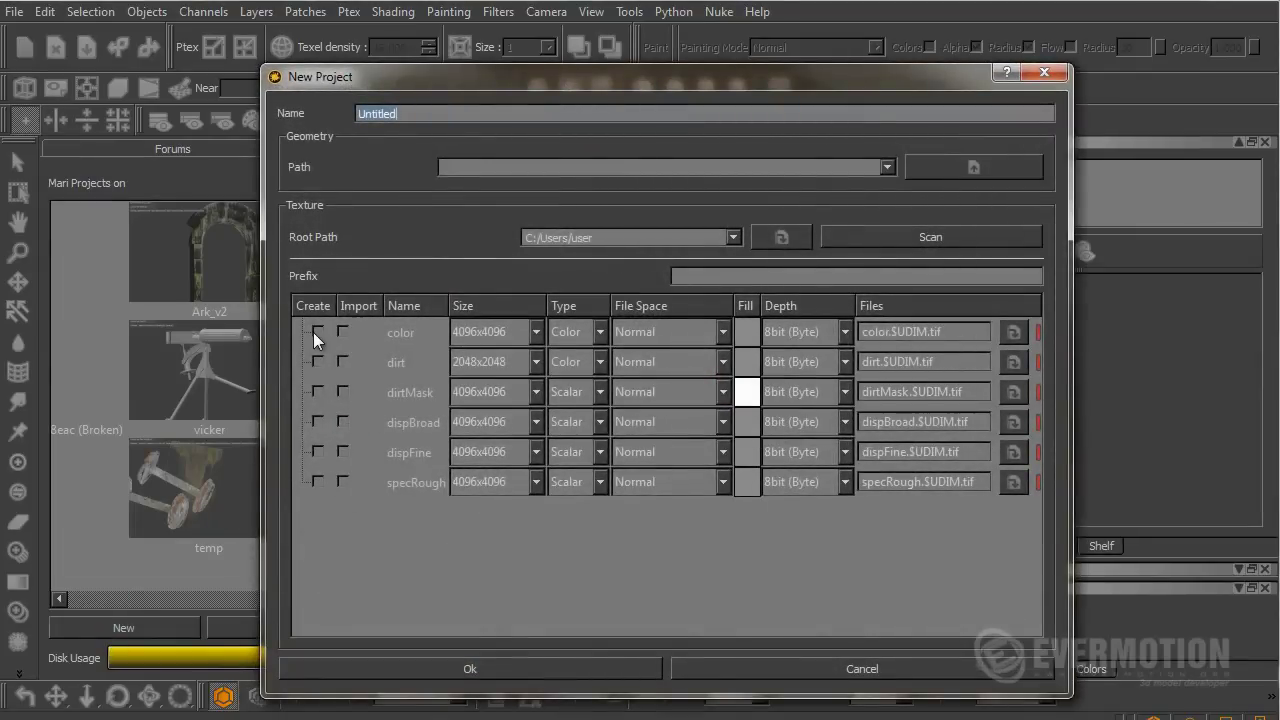
pyautogui.click(317, 330)
pyautogui.click(527, 331)
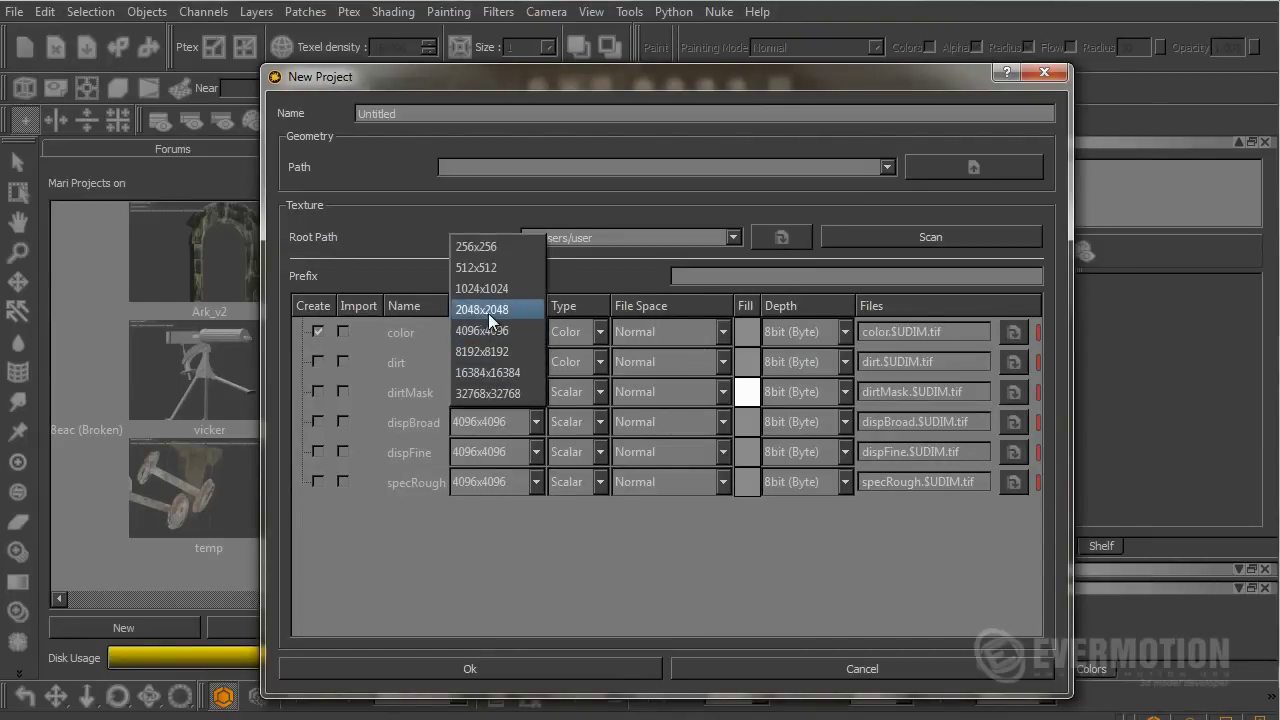
pyautogui.click(483, 310)
pyautogui.doubleClick(777, 108)
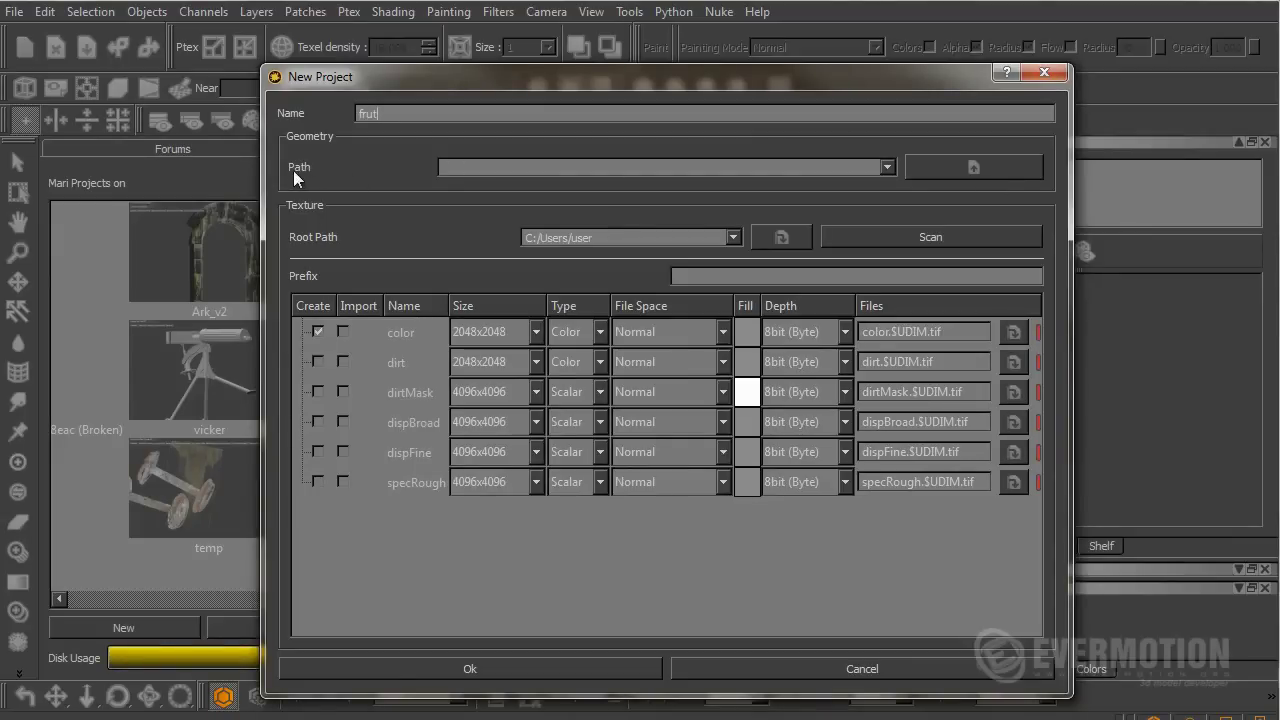
# Load OBJ.obj from the Nuk_ folder as the project geometry and create the project
pyautogui.click(949, 171)
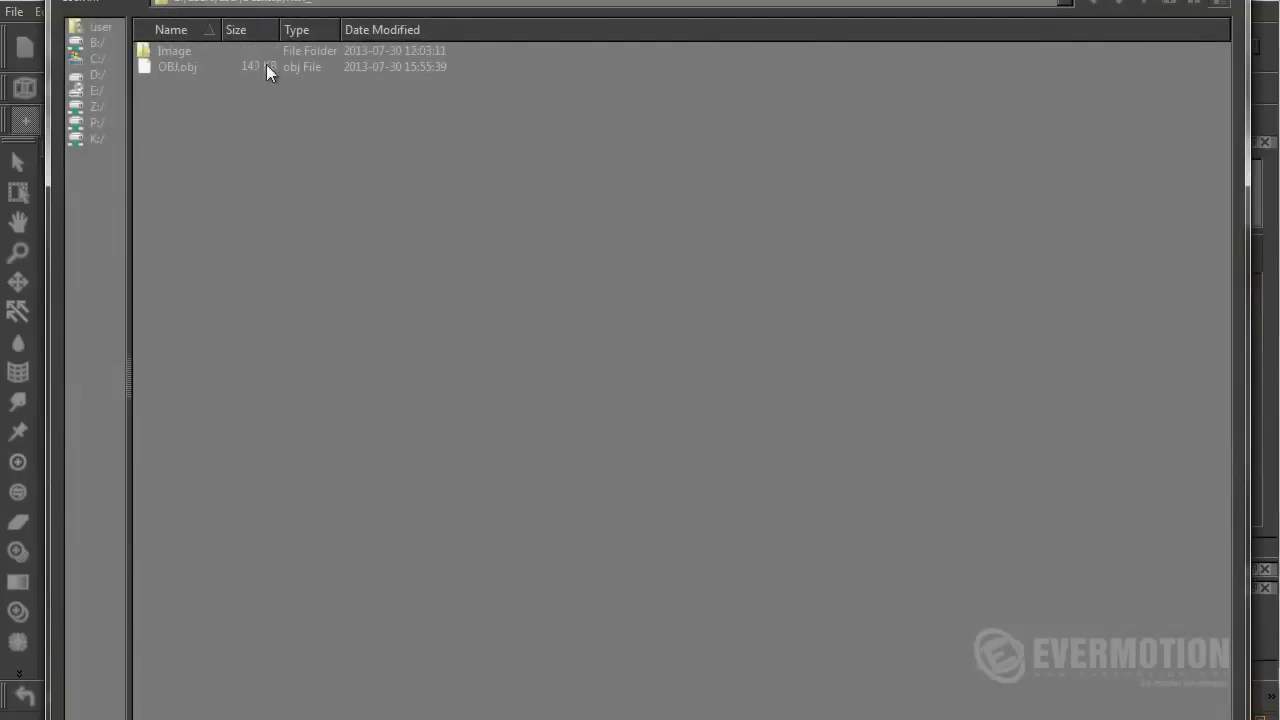
pyautogui.click(177, 68)
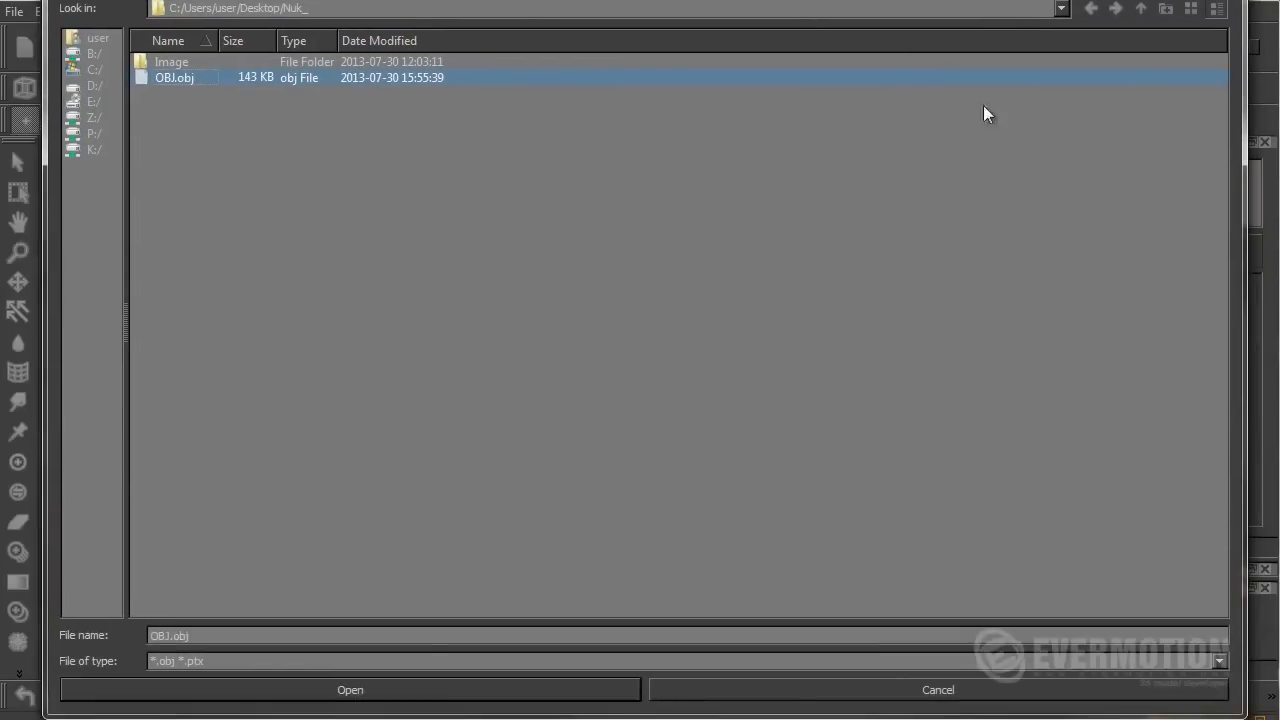
pyautogui.click(447, 694)
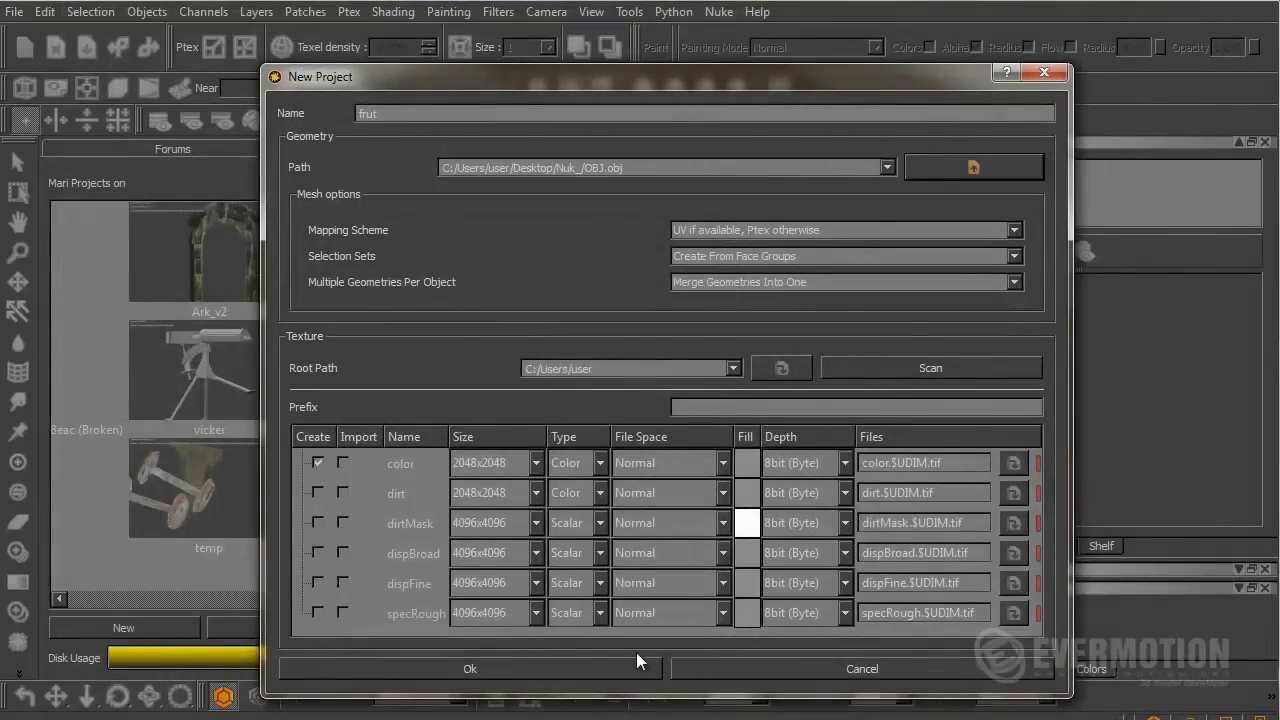
pyautogui.click(474, 673)
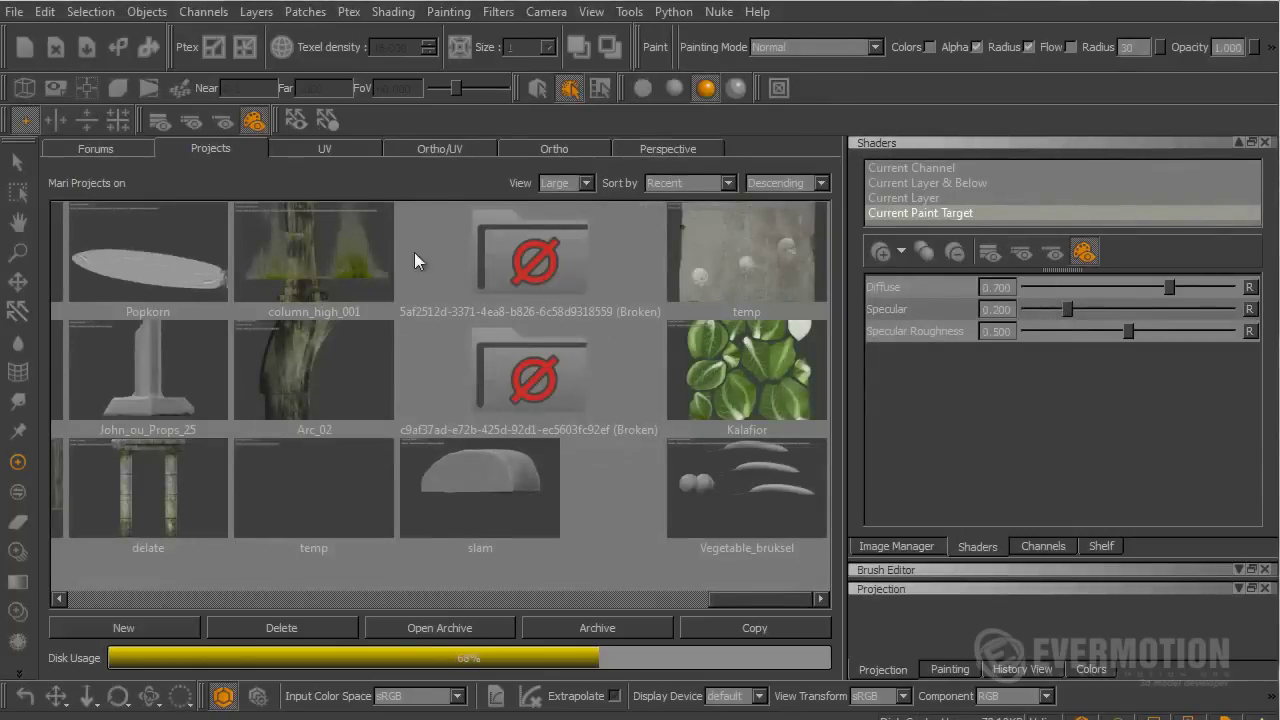
# Display the star model in the Ortho view and add a Phong shader
pyautogui.click(341, 149)
pyautogui.click(440, 148)
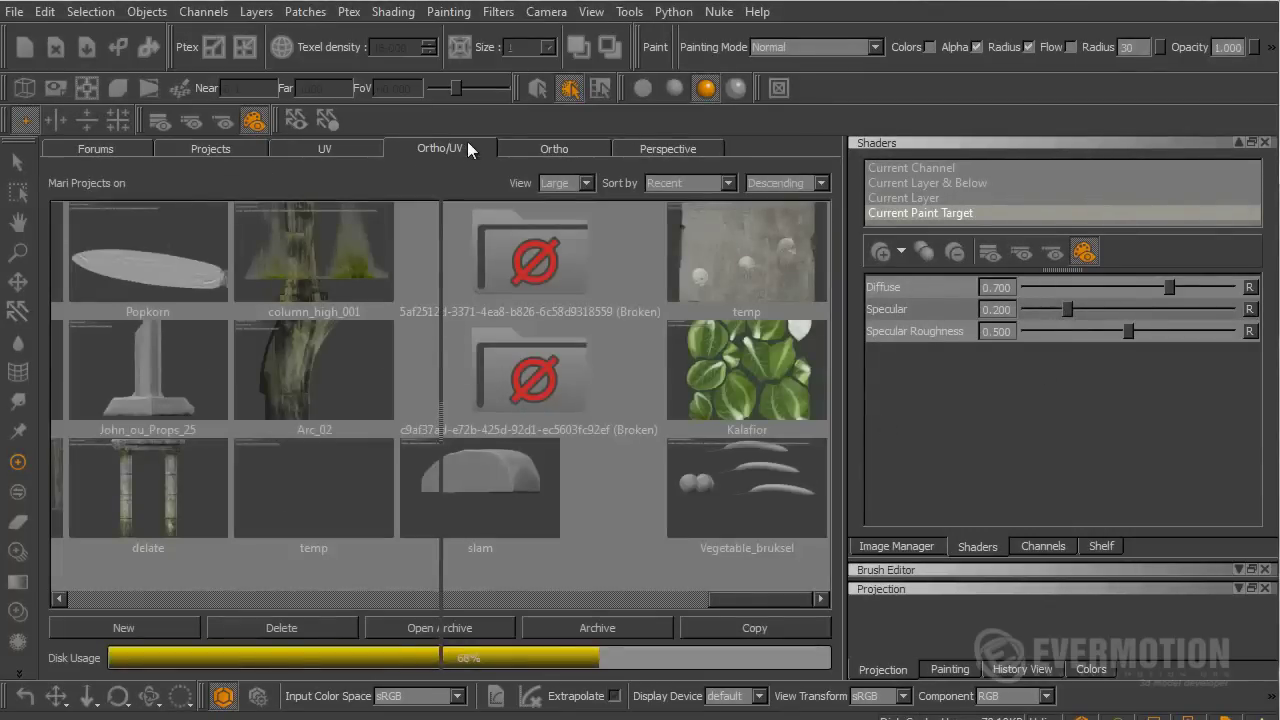
pyautogui.click(549, 146)
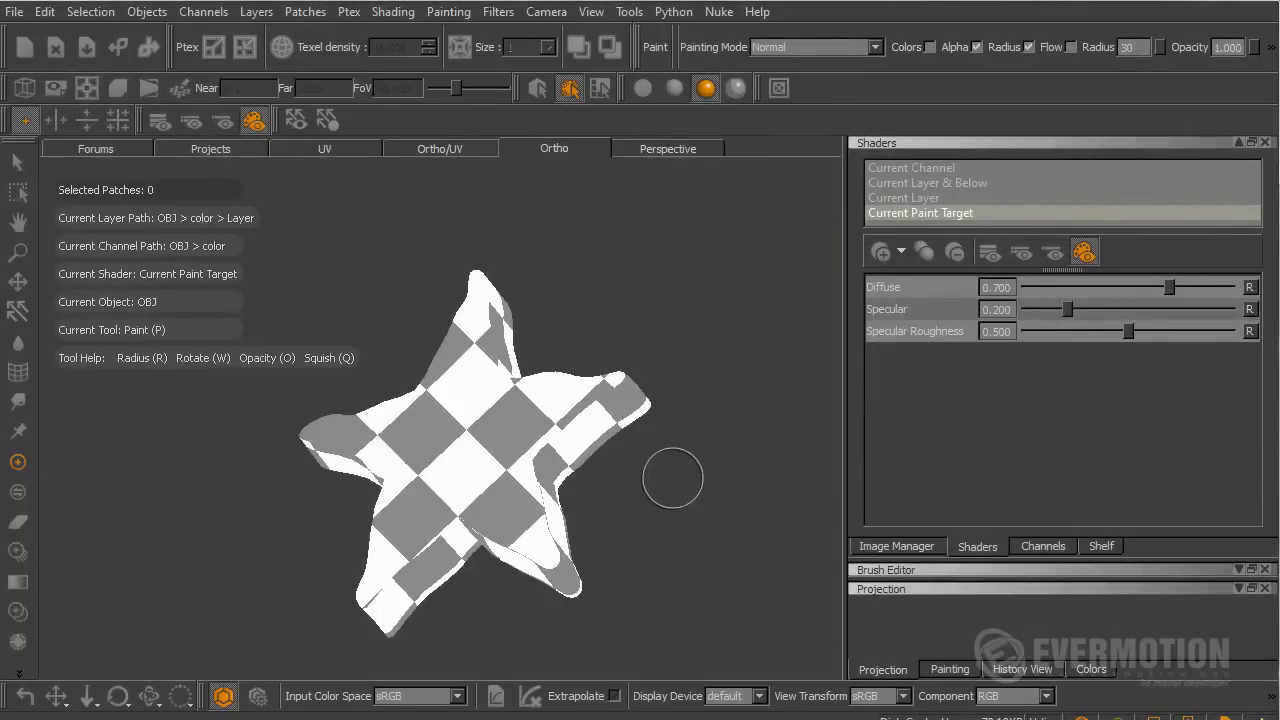
pyautogui.moveTo(671, 477)
pyautogui.keyDown('alt'); pyautogui.mouseDown()
pyautogui.moveTo(643, 462)
pyautogui.moveTo(658, 491)
pyautogui.mouseUp(); pyautogui.keyUp('alt')
pyautogui.keyDown('alt'); pyautogui.moveTo(674, 474); pyautogui.dragTo(704, 458, button='middle'); pyautogui.keyUp('alt')
pyautogui.click(879, 252)
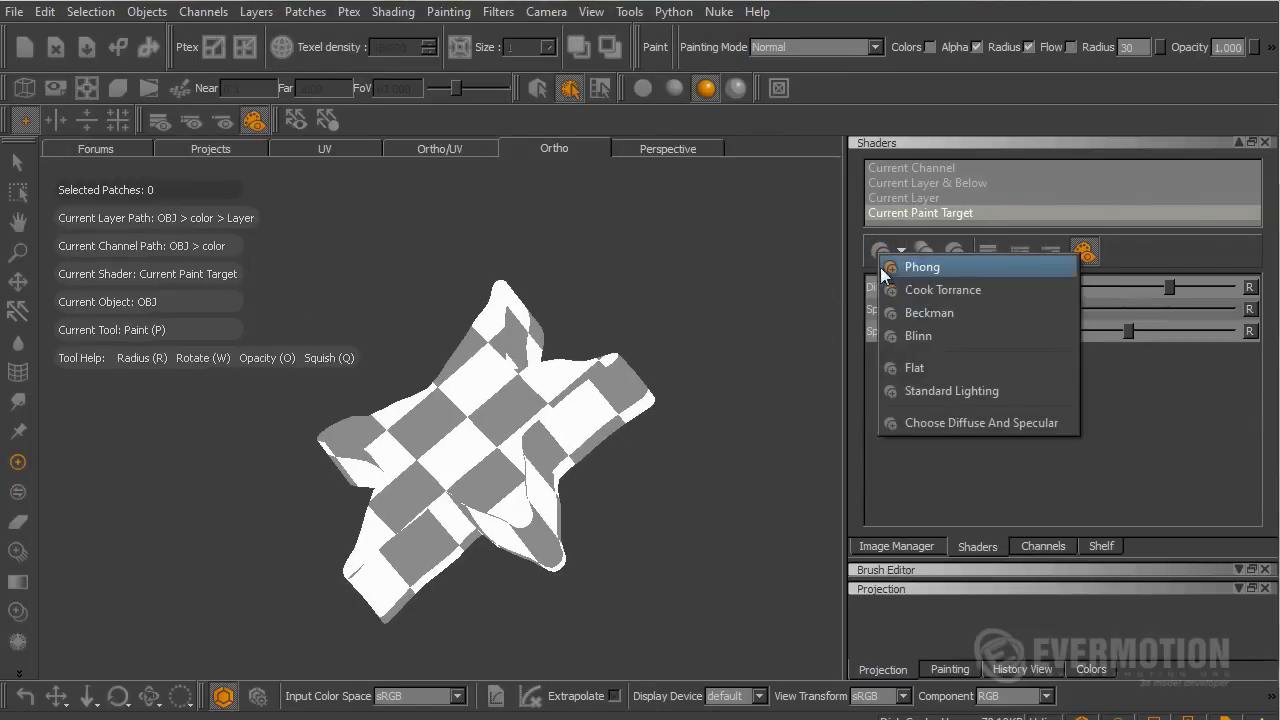
pyautogui.click(924, 268)
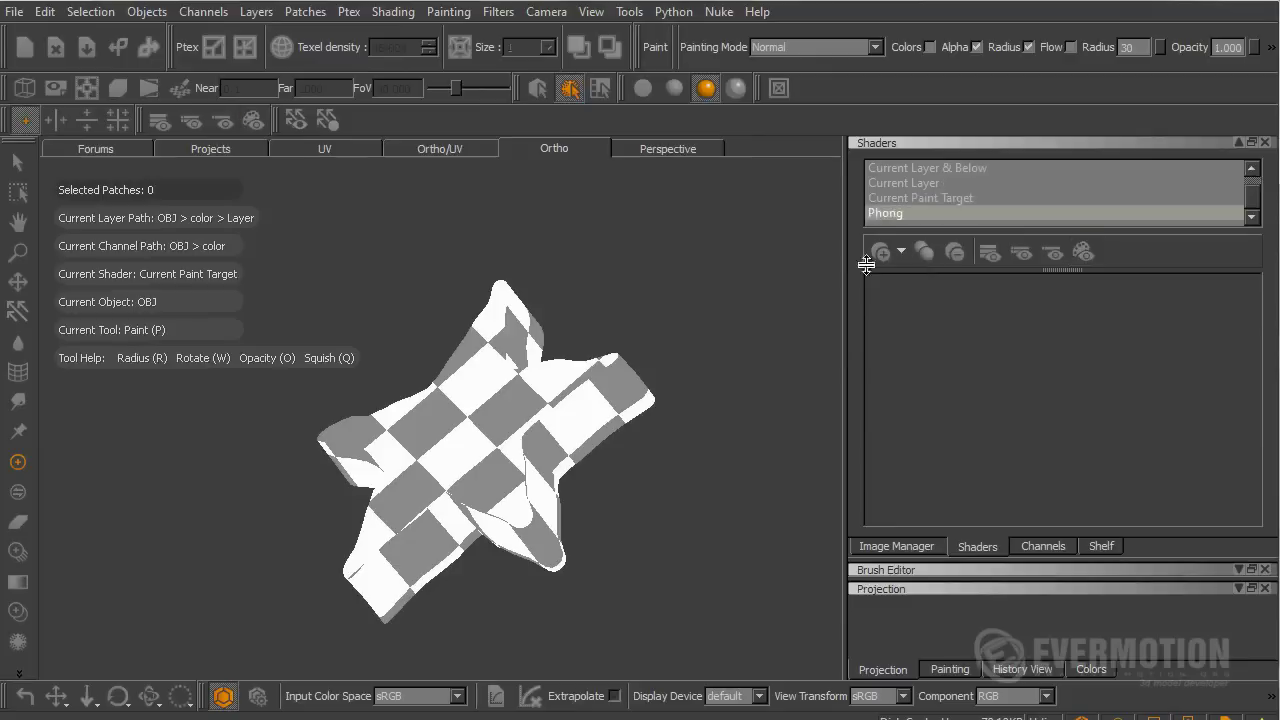
# Add a new channel named Frut to the object
pyautogui.click(1043, 548)
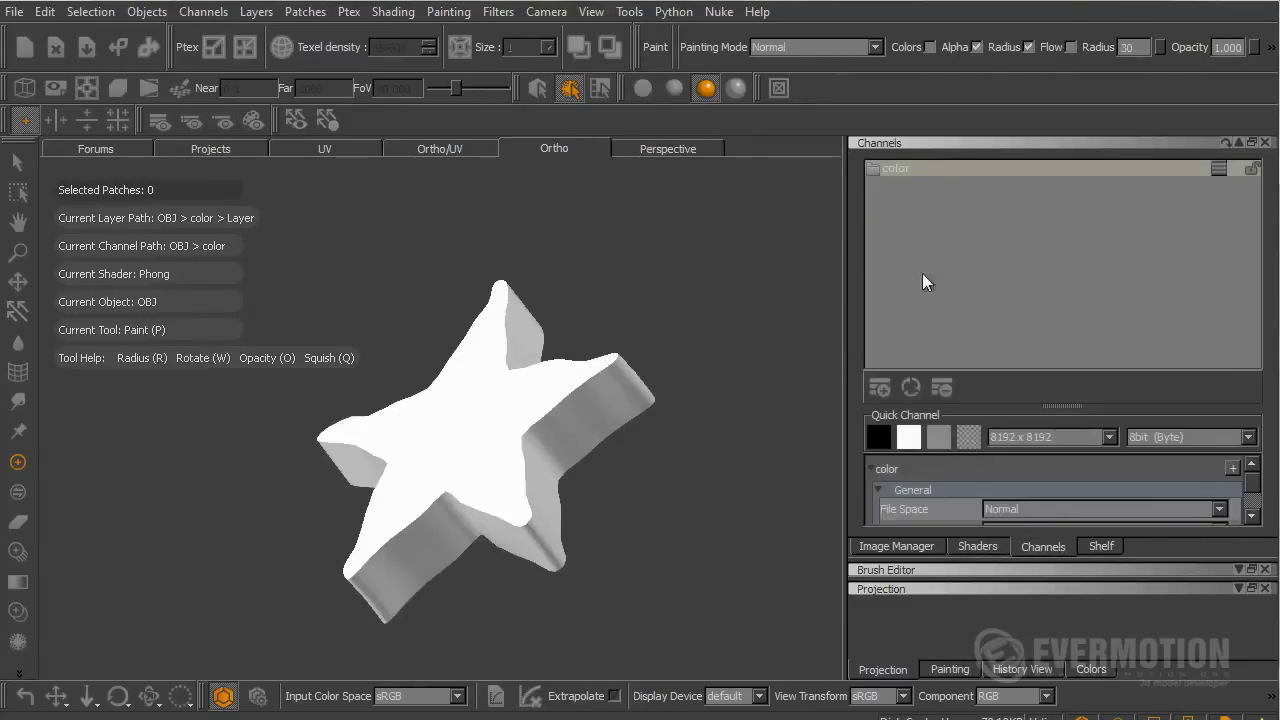
pyautogui.click(879, 388)
pyautogui.doubleClick(715, 324)
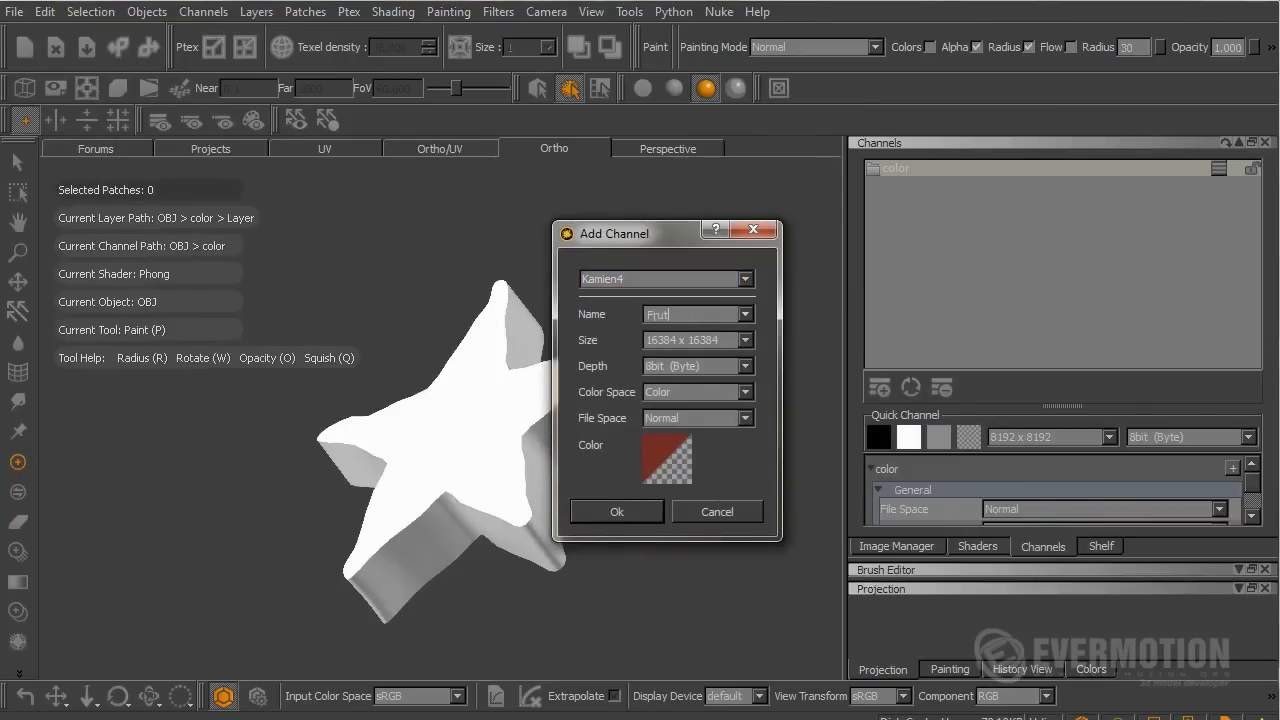
pyautogui.press('Return')
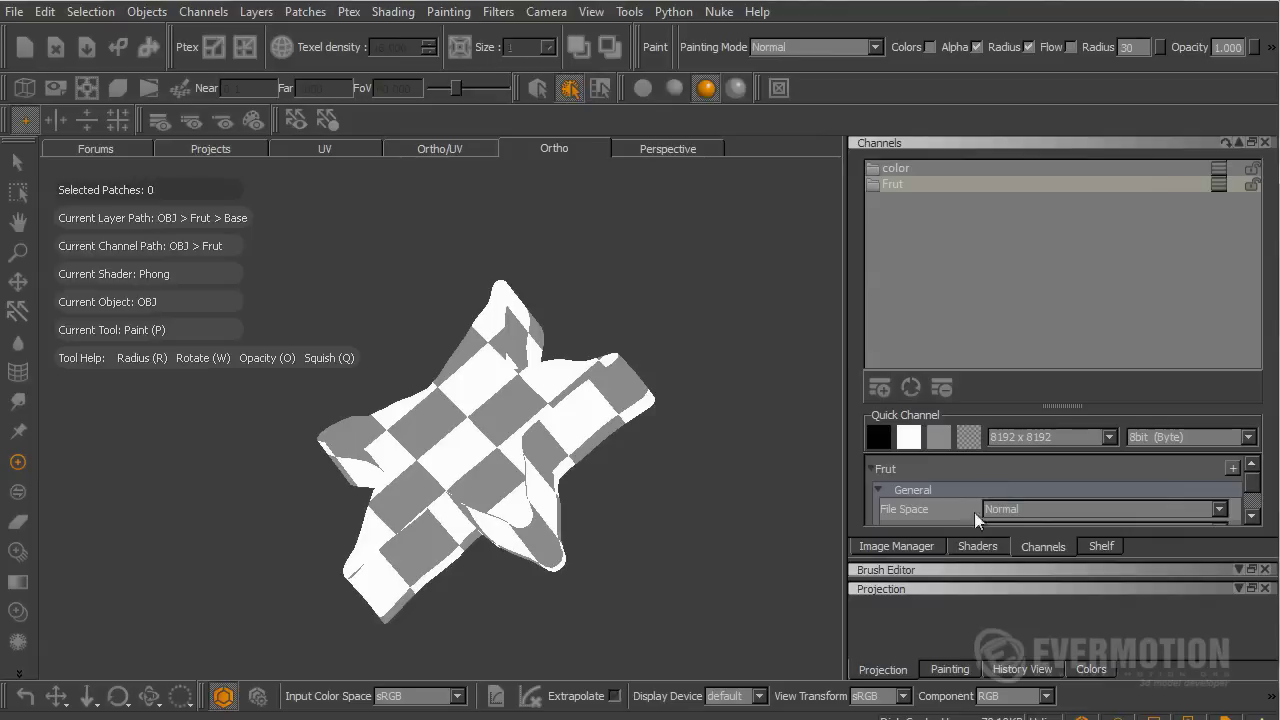
# Assign the Frut channel to the Phong shader's Diffuse Color
pyautogui.click(974, 546)
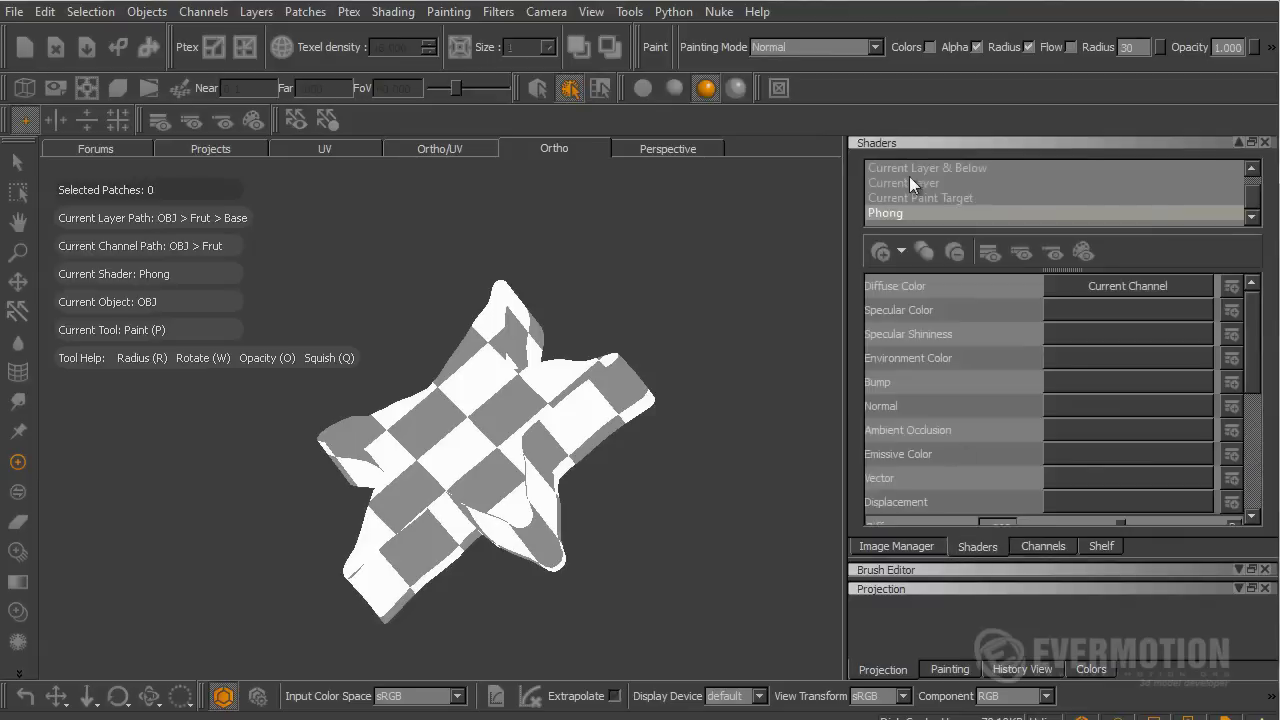
pyautogui.click(1160, 288)
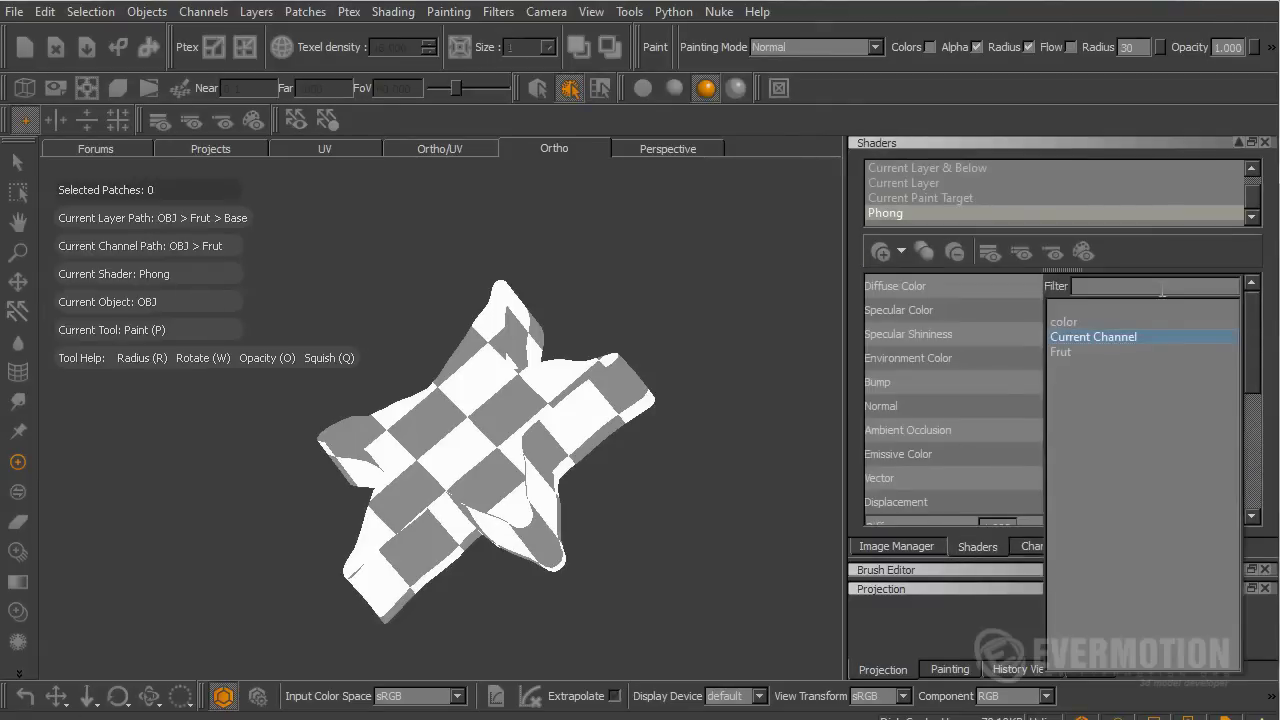
pyautogui.click(1068, 352)
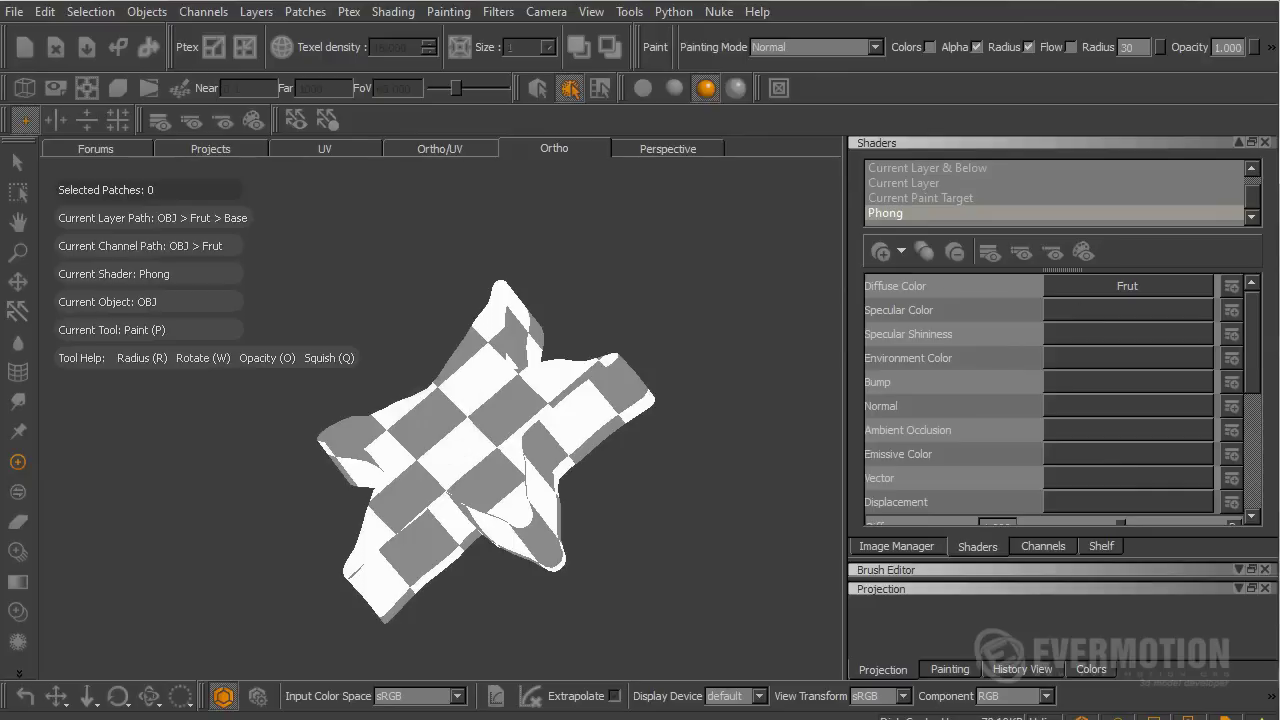
pyautogui.moveTo(686, 326)
pyautogui.keyDown('alt'); pyautogui.mouseDown()
pyautogui.moveTo(706, 346)
pyautogui.moveTo(696, 336)
pyautogui.mouseUp(); pyautogui.keyUp('alt')
pyautogui.keyDown('alt'); pyautogui.moveTo(654, 266); pyautogui.dragTo(668, 290, button='middle'); pyautogui.keyUp('alt')
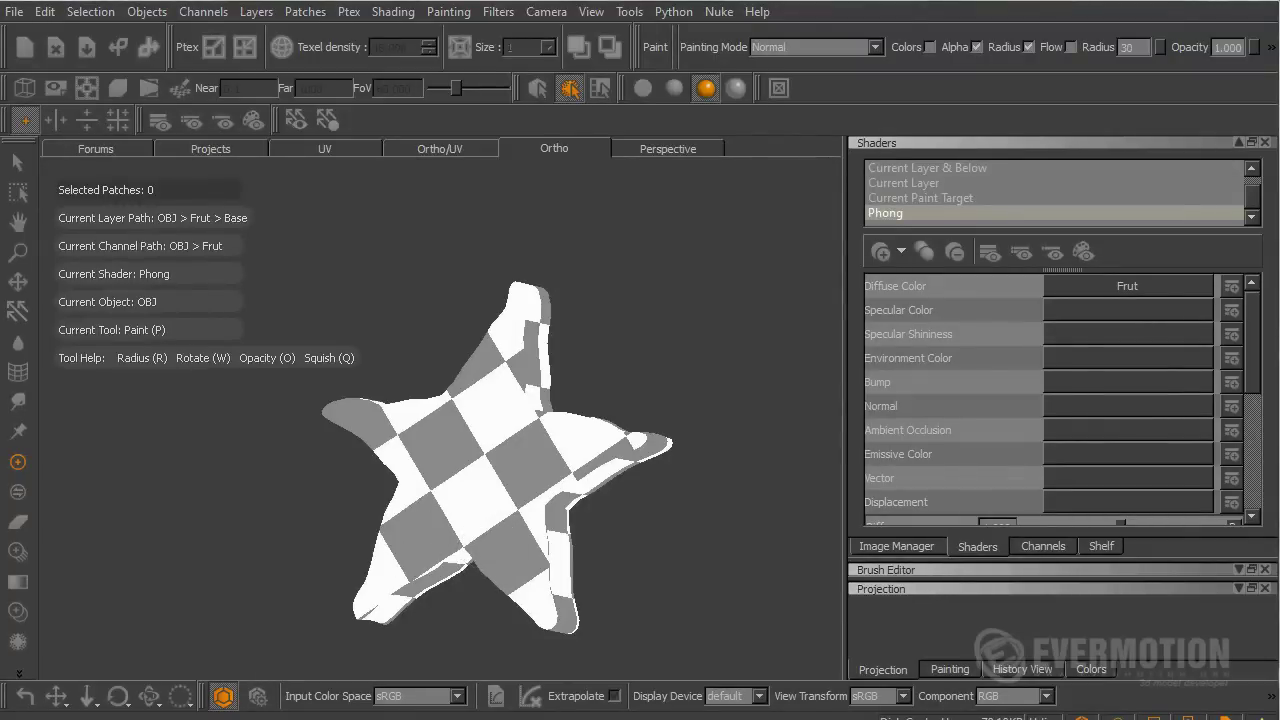
# Switch to Windows Explorer and open the Image folder inside Nuk_, selecting karambola.jpeg
pyautogui.hotkey('alt', 'Tab')
pyautogui.moveTo(830, 77); pyautogui.dragTo(846, 43)
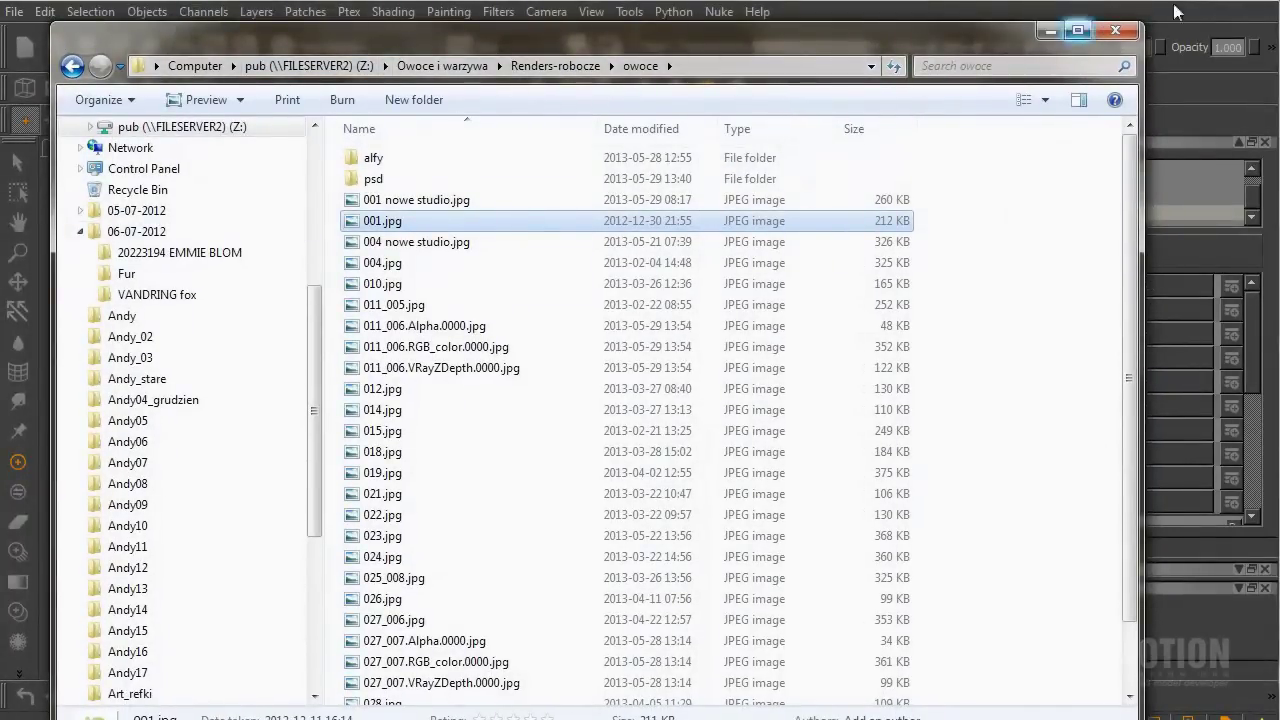
pyautogui.click(1051, 31)
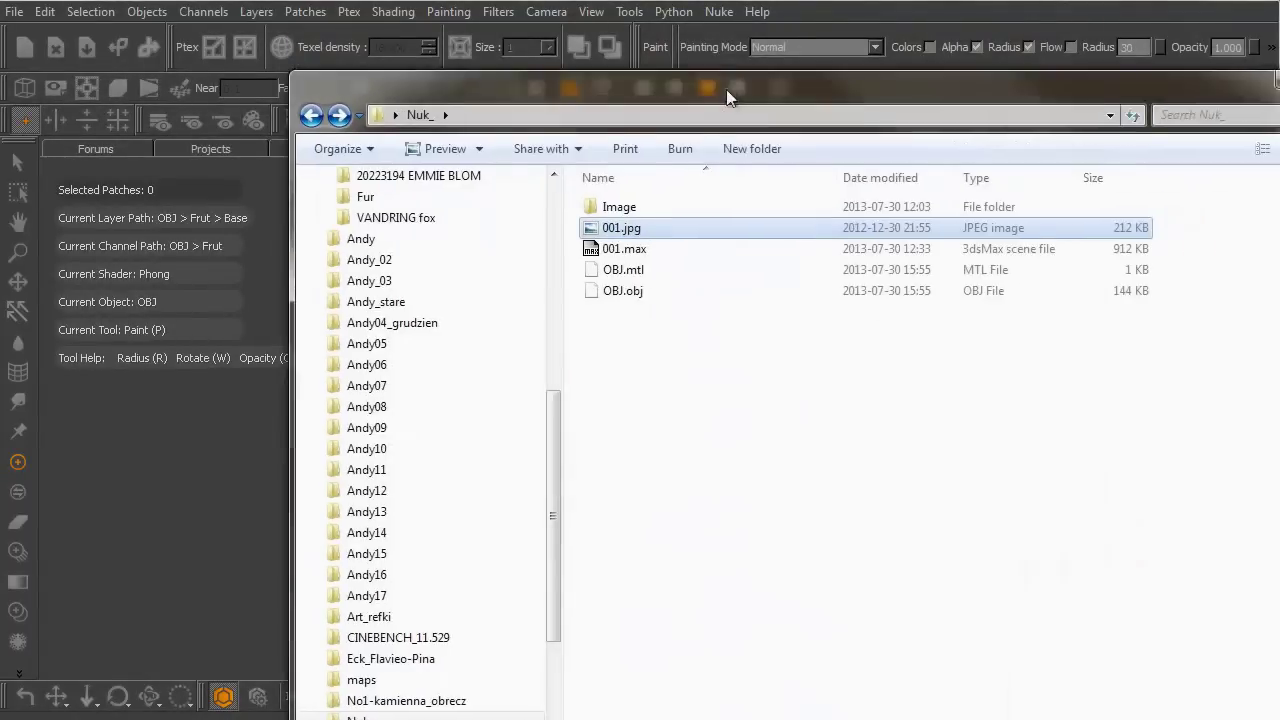
pyautogui.moveTo(725, 87); pyautogui.dragTo(563, 0)
pyautogui.doubleClick(602, 198)
pyautogui.click(480, 126)
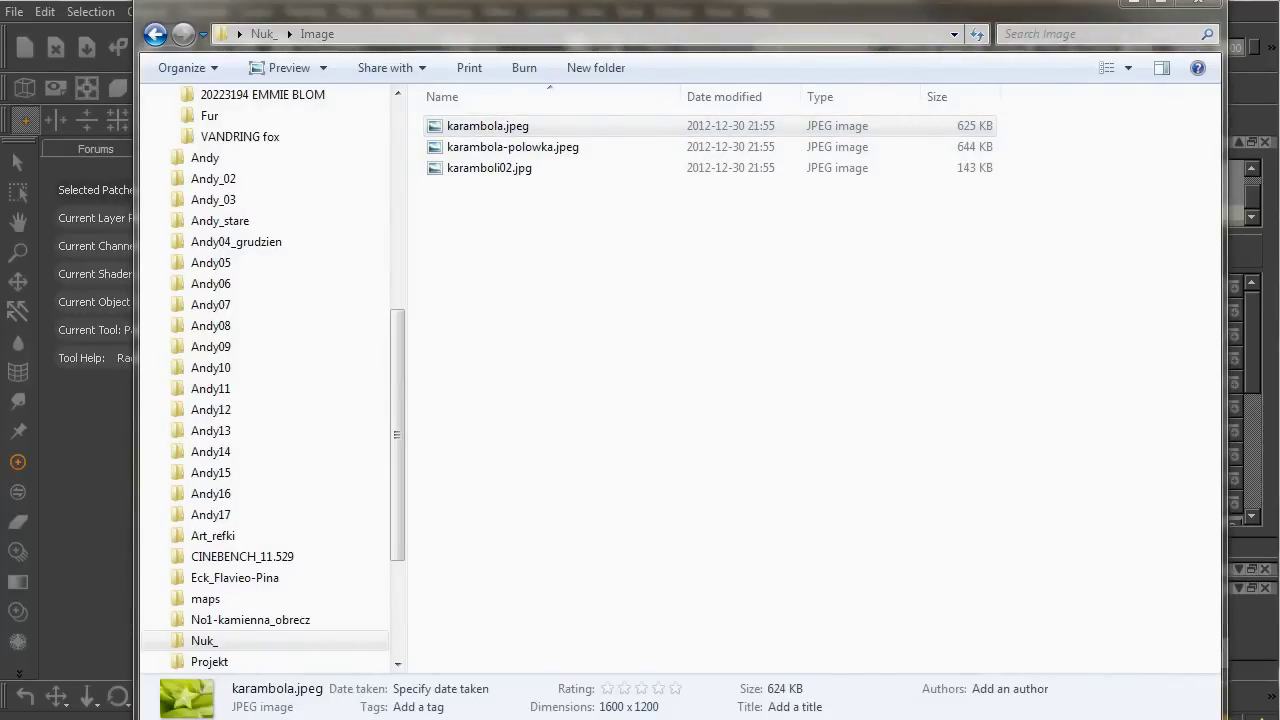
# Look through the star fruit reference photos in the Image folder, starting with karambola.jpeg, and close the viewer
pyautogui.doubleClick(554, 124)
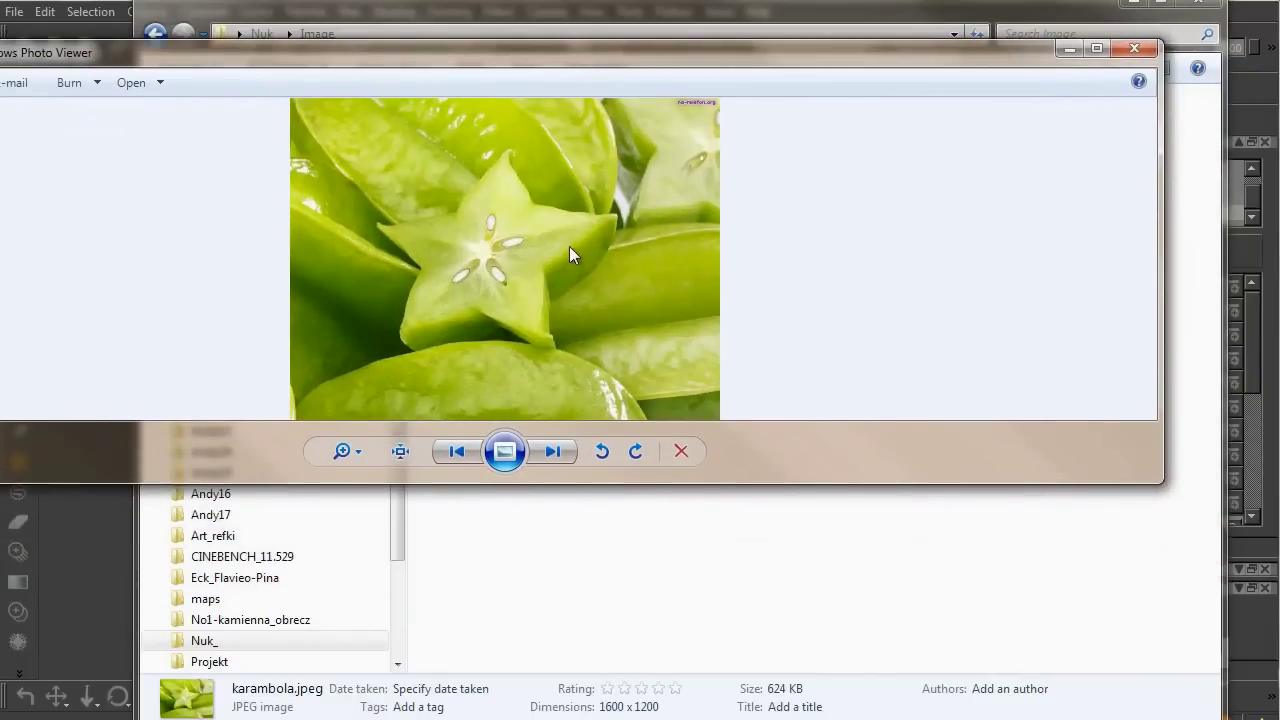
pyautogui.press('Right')
pyautogui.press('Right')
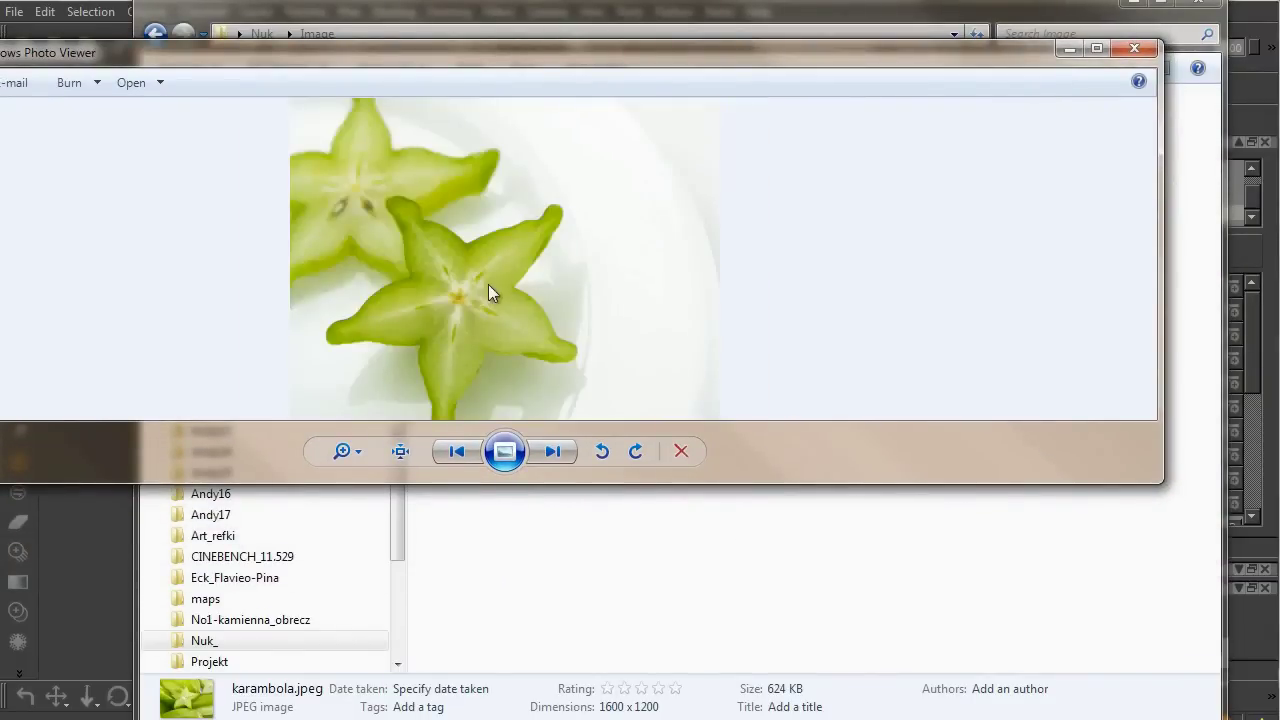
pyautogui.scroll(-2, 469, 320)
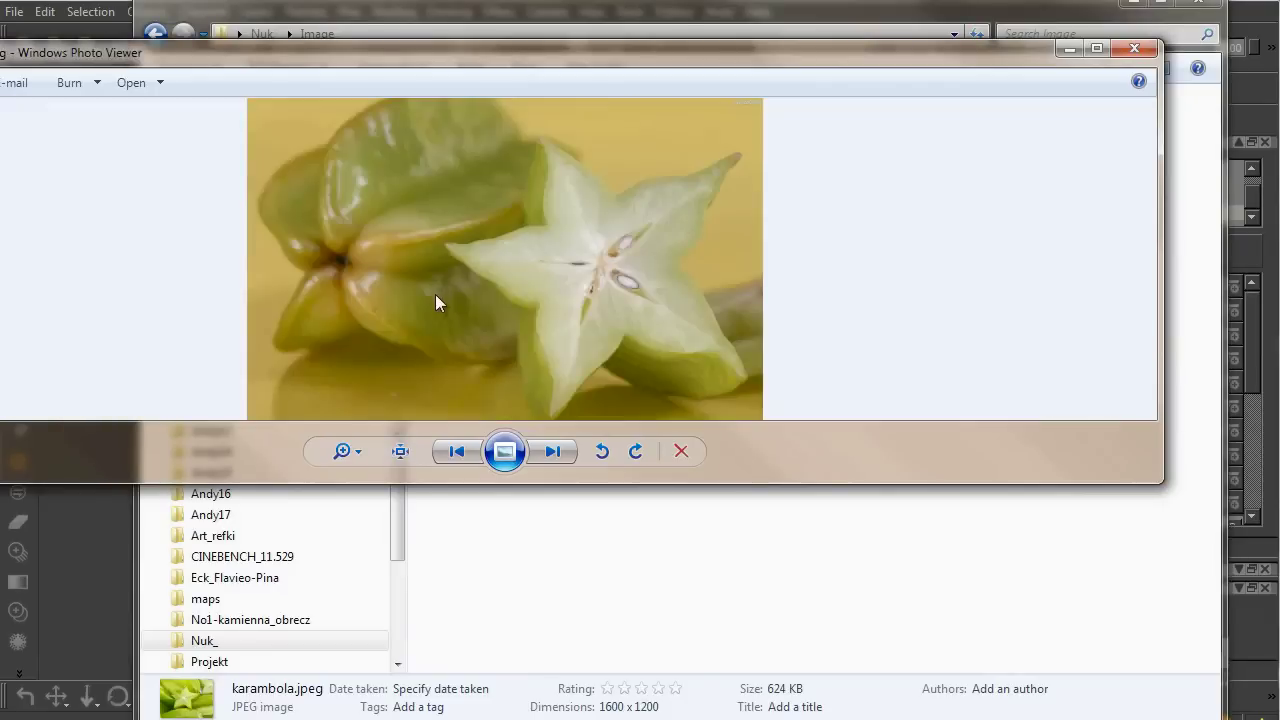
pyautogui.click(1134, 48)
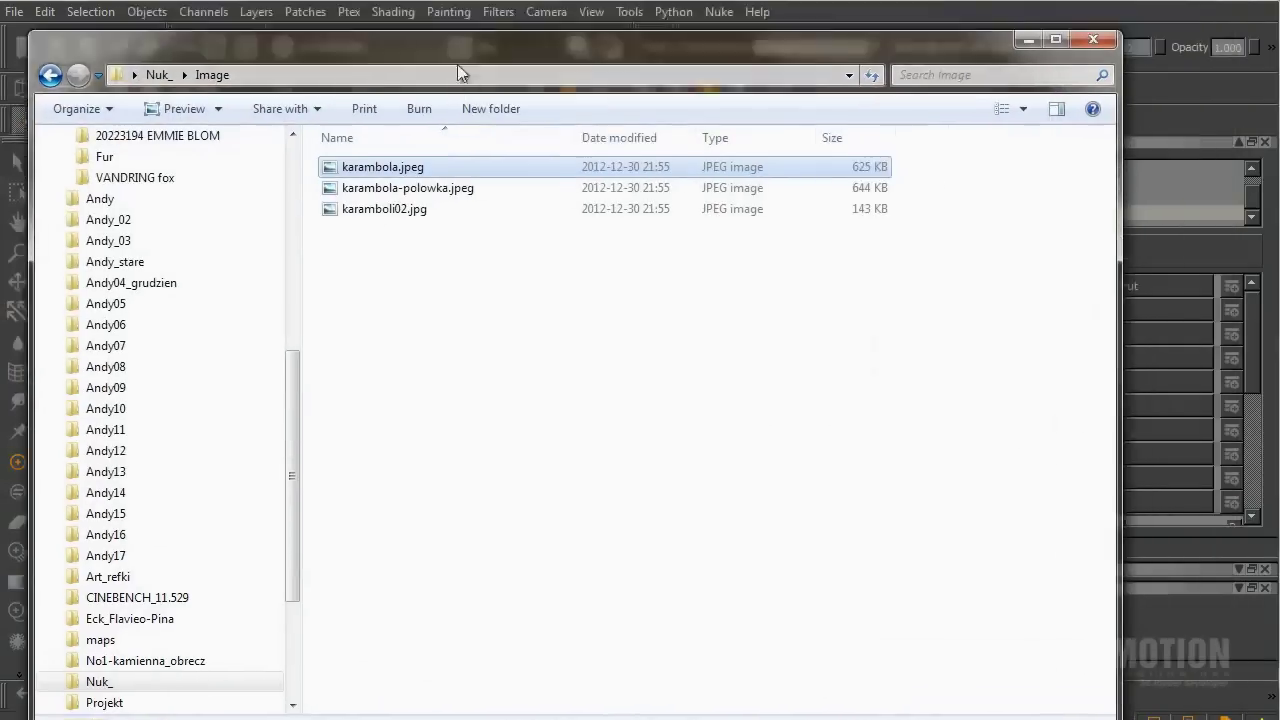
# Import karambola.jpeg, karambola-polowka.jpeg and karamboli02.jpg from the Image folder into Mari's Image Manager and minimize the Explorer window
pyautogui.moveTo(457, 62); pyautogui.dragTo(413, 41)
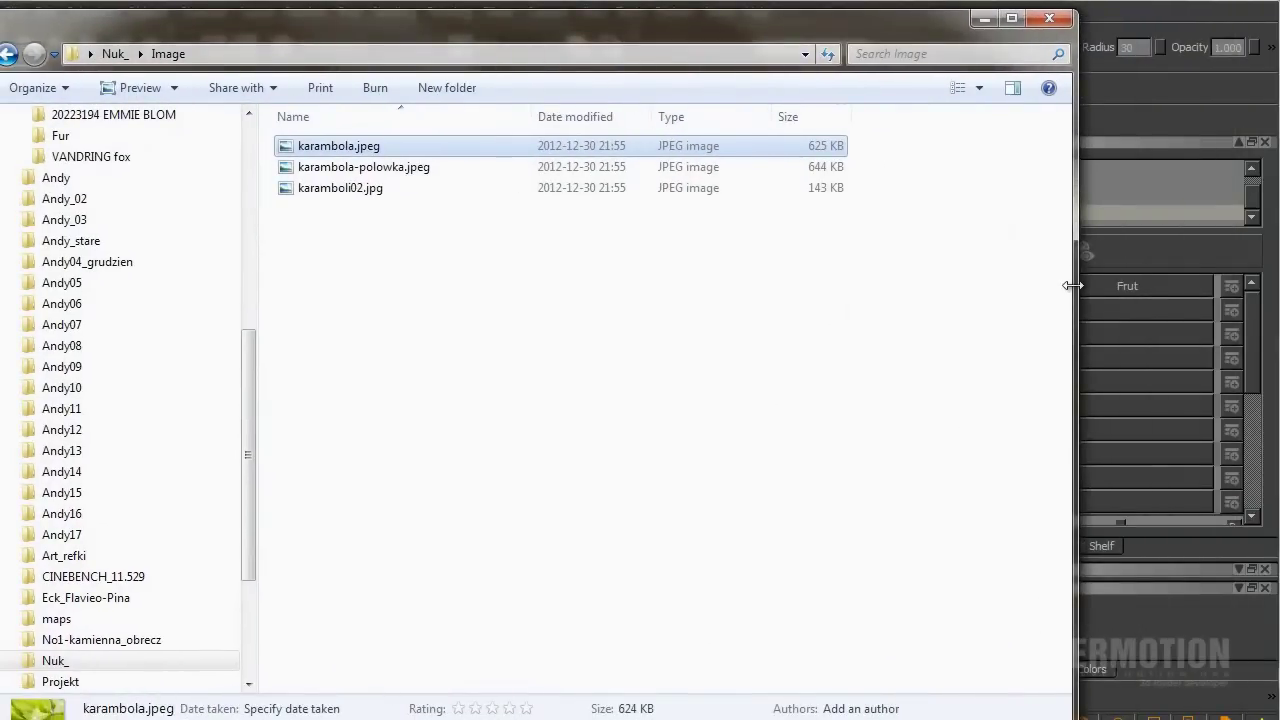
pyautogui.moveTo(1072, 285); pyautogui.dragTo(640, 280)
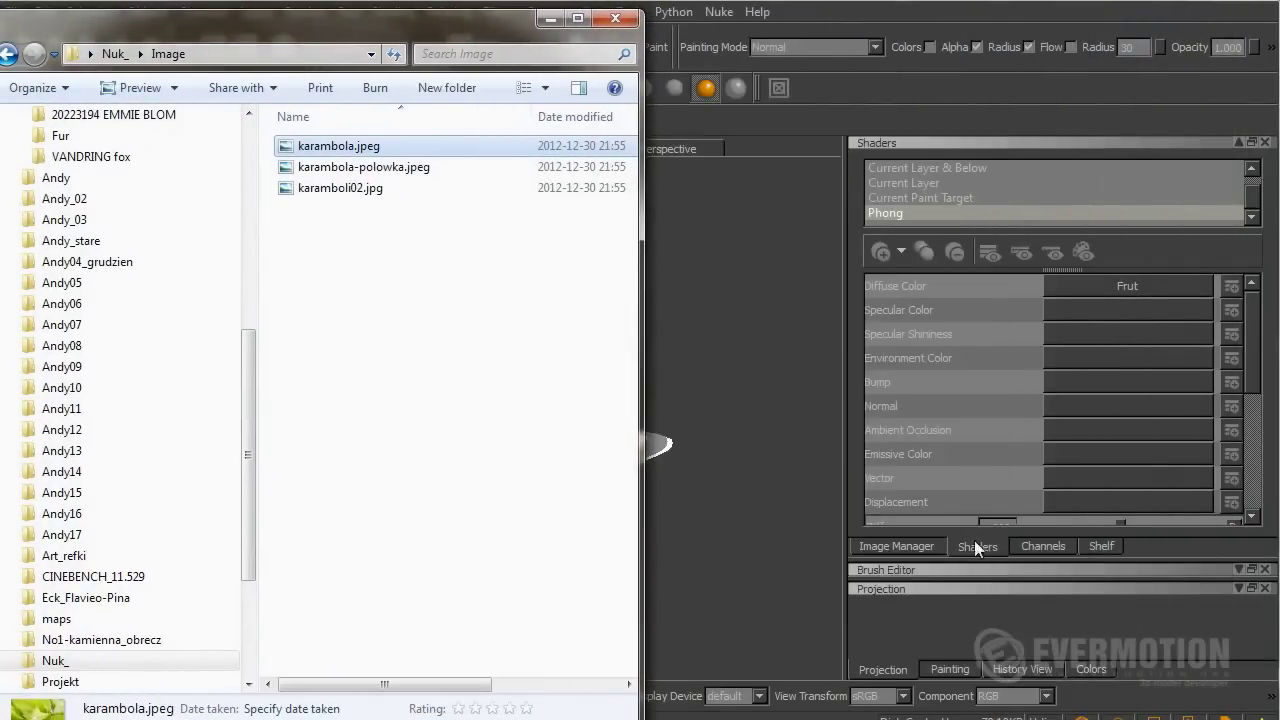
pyautogui.click(897, 546)
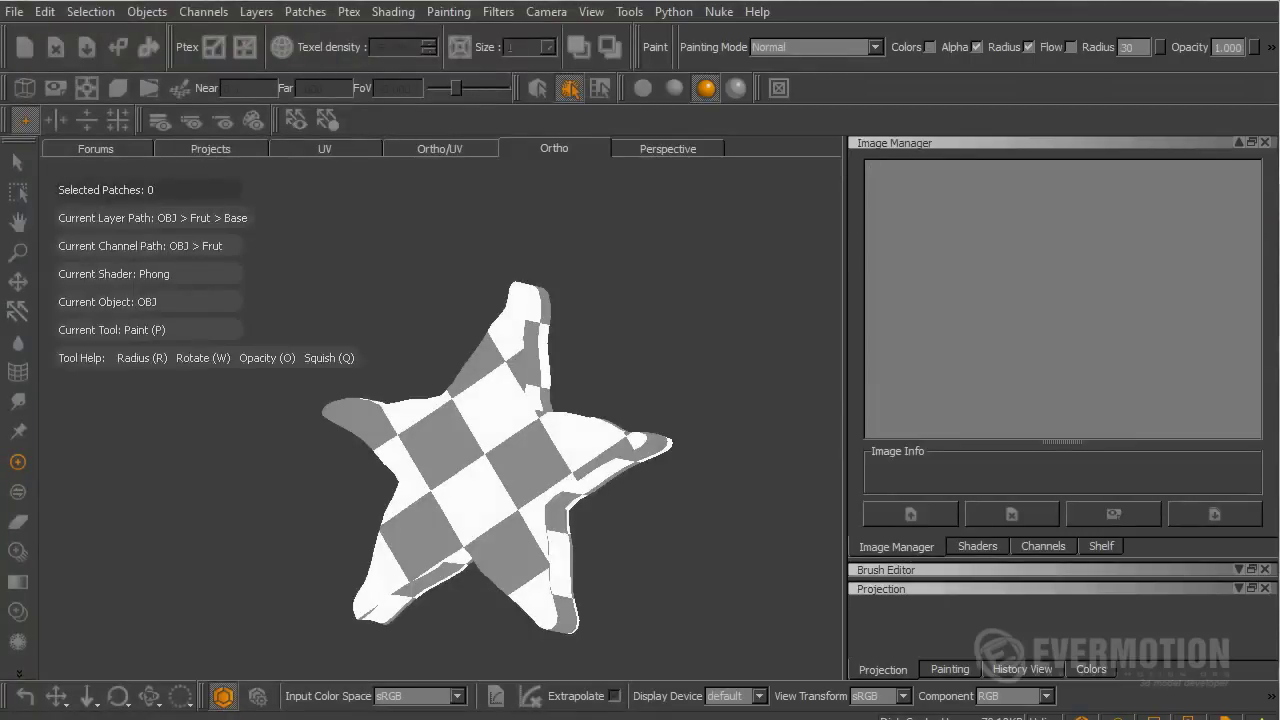
pyautogui.hotkey('alt', 'Tab')
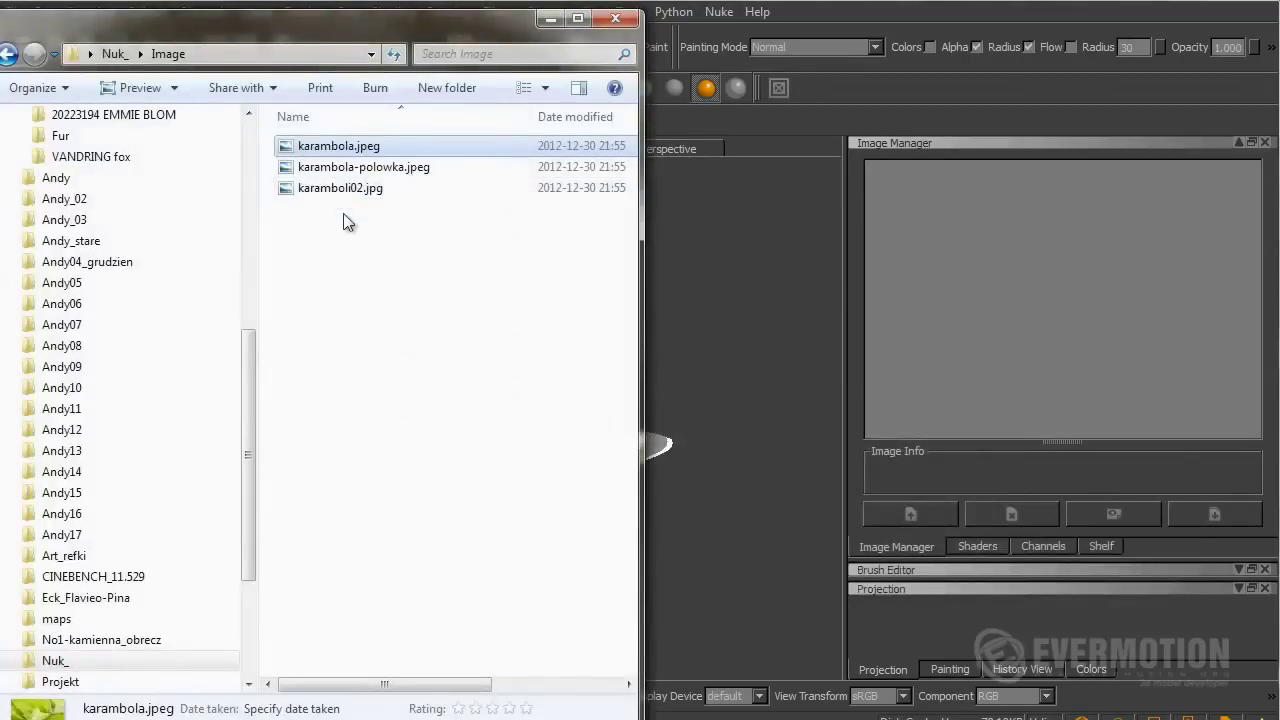
pyautogui.moveTo(387, 250); pyautogui.dragTo(926, 289)
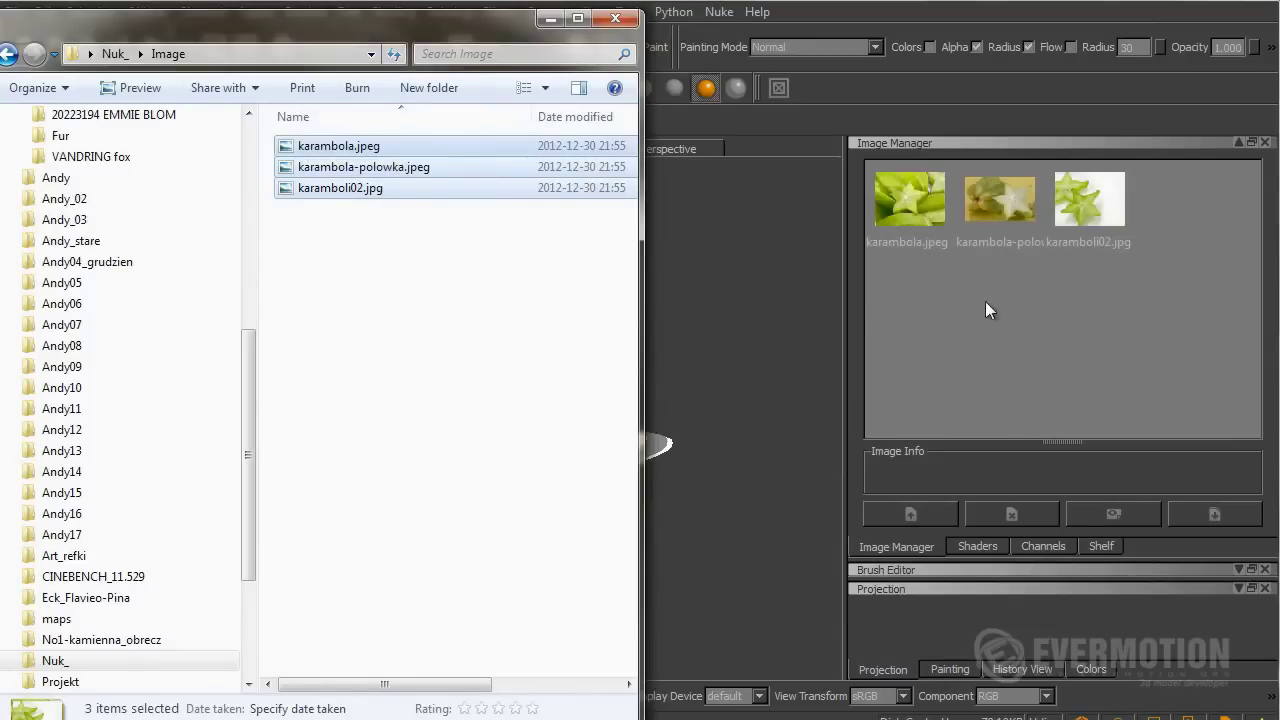
pyautogui.click(551, 20)
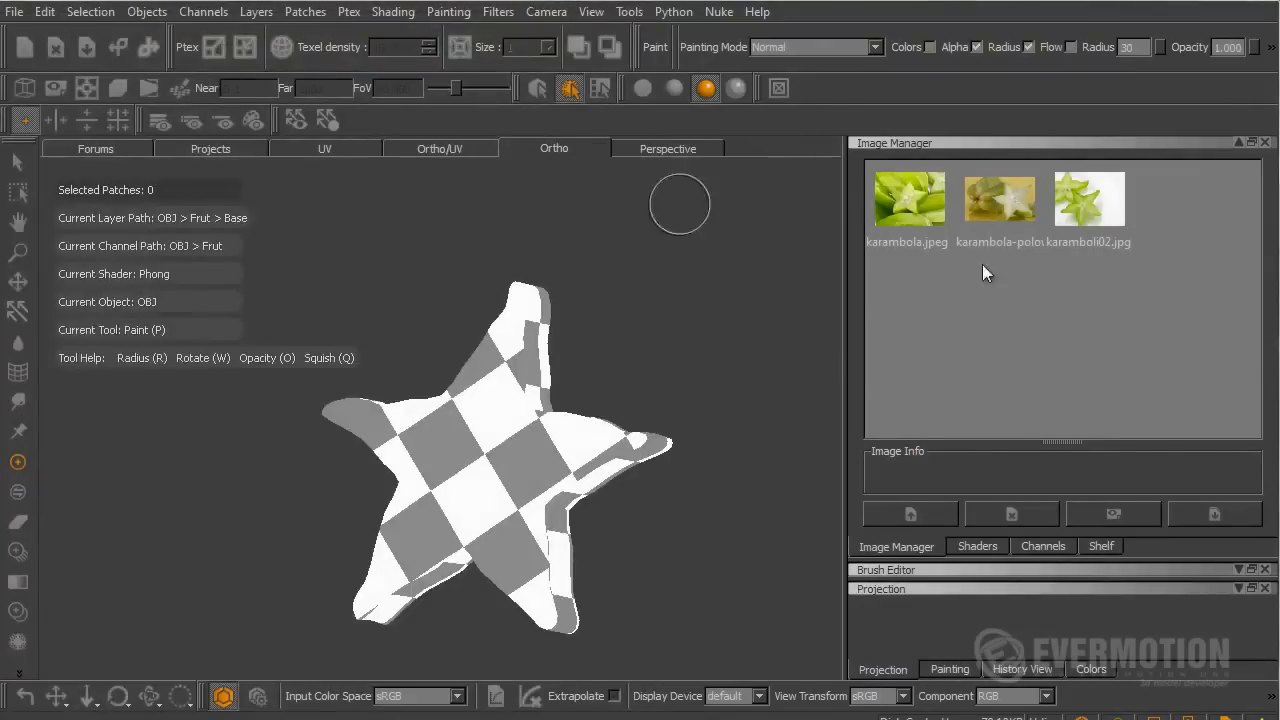
# Load karambola.jpeg into the Paint Through tool, scale it down and orient the star model to match the photographed slice
pyautogui.moveTo(922, 201)
pyautogui.mouseDown()
pyautogui.moveTo(614, 503)
pyautogui.moveTo(514, 429)
pyautogui.moveTo(409, 407)
pyautogui.moveTo(455, 380)
pyautogui.mouseUp()
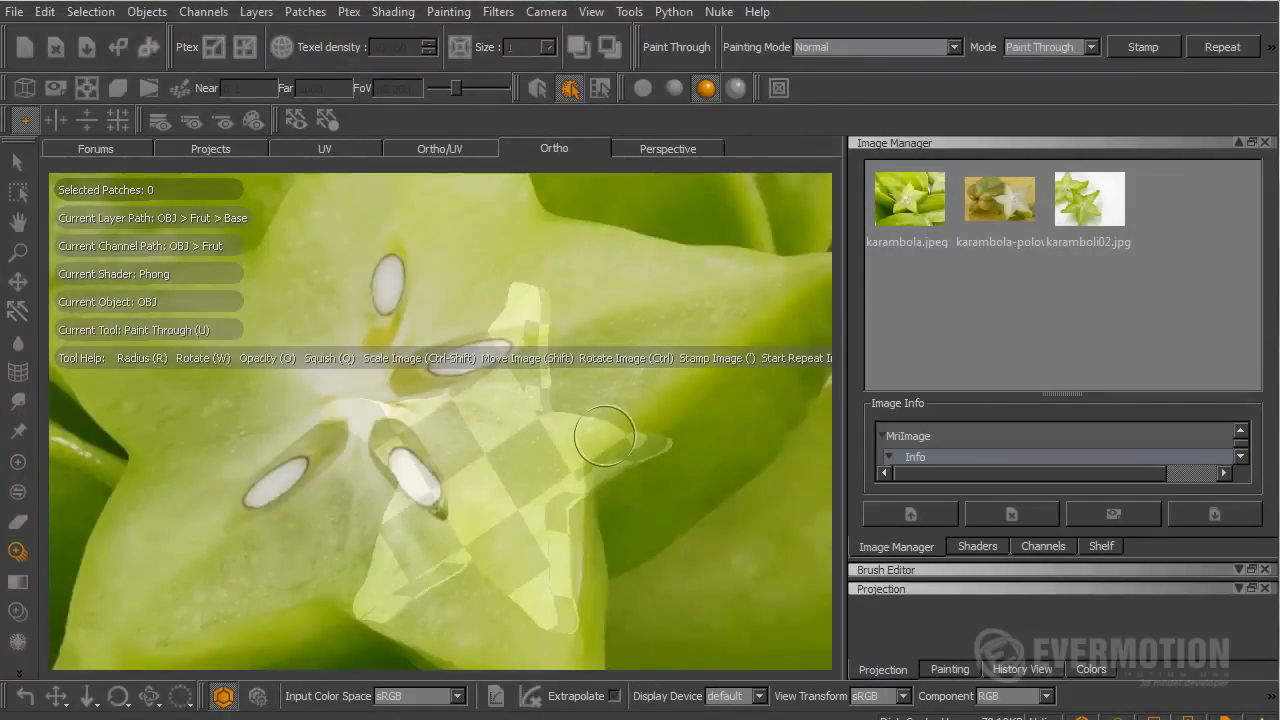
pyautogui.keyDown('ctrl'); pyautogui.keyDown('shift'); pyautogui.moveTo(540, 465); pyautogui.dragTo(470, 458); pyautogui.keyUp('shift'); pyautogui.keyUp('ctrl')
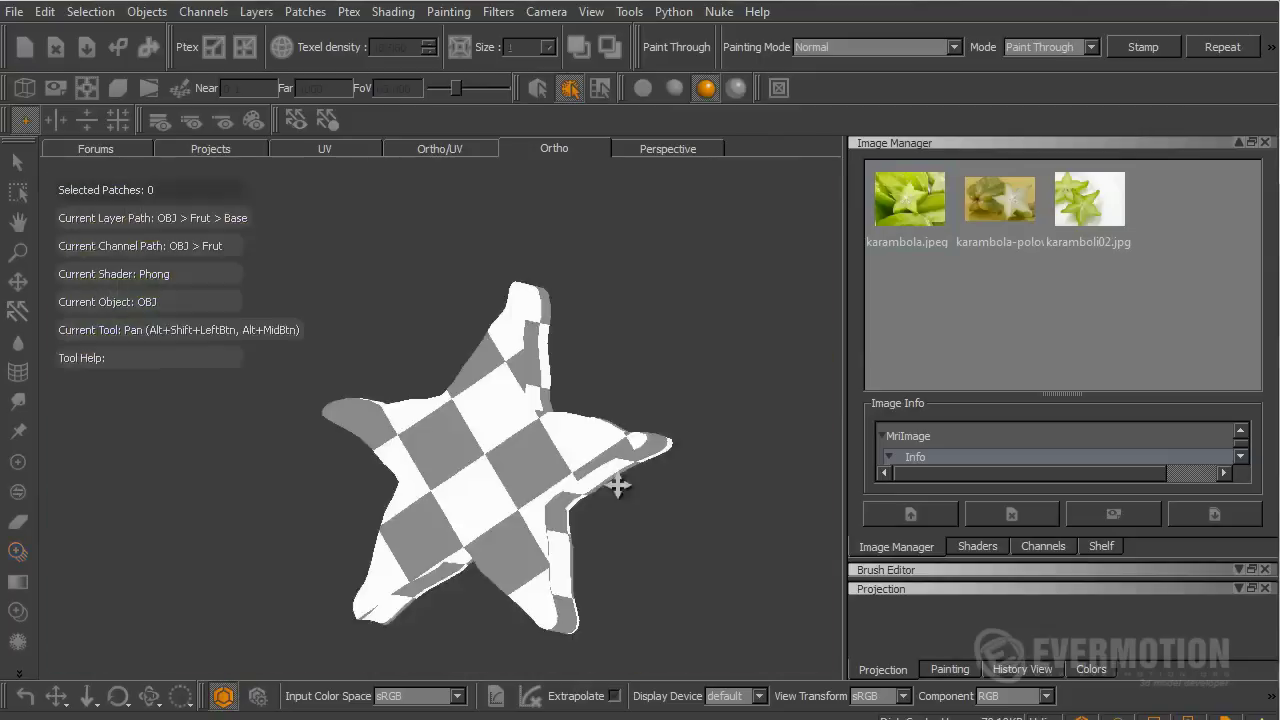
pyautogui.keyDown('alt'); pyautogui.moveTo(614, 486); pyautogui.dragTo(508, 425, button='middle'); pyautogui.keyUp('alt')
pyautogui.moveTo(610, 465)
pyautogui.keyDown('alt'); pyautogui.mouseDown()
pyautogui.moveTo(543, 500)
pyautogui.moveTo(608, 443)
pyautogui.mouseUp(); pyautogui.keyUp('alt')
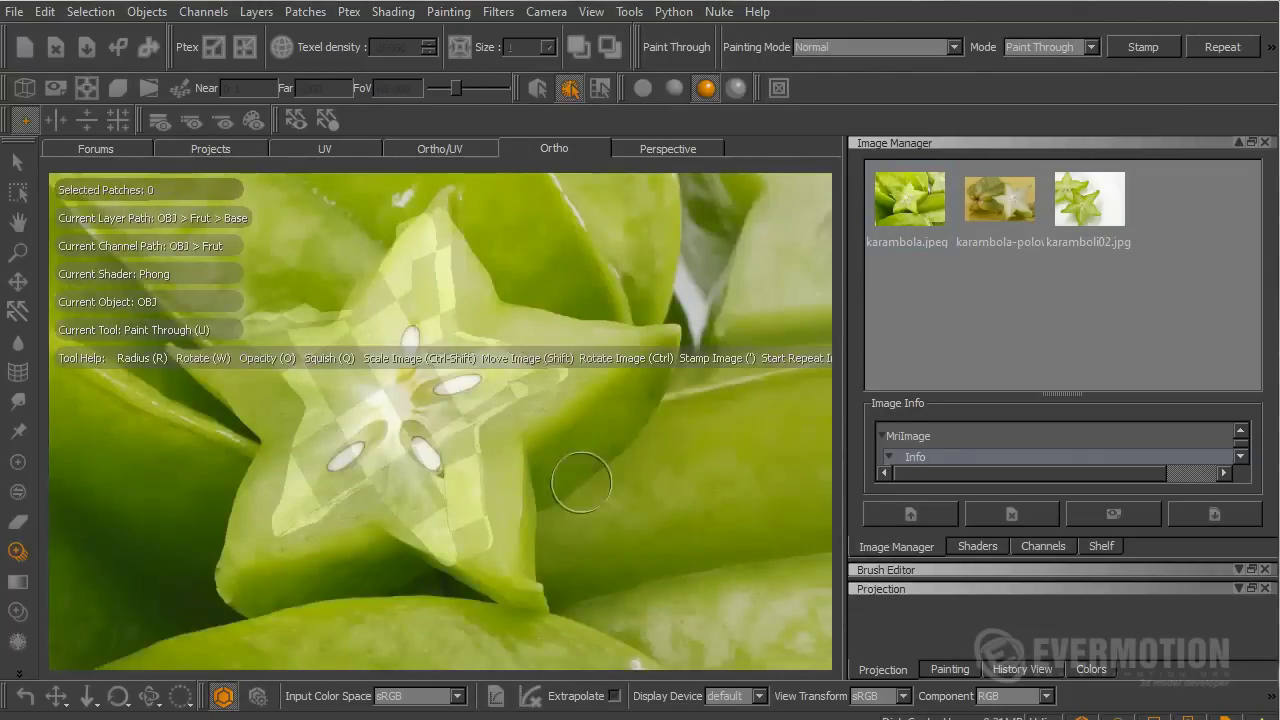
pyautogui.keyDown('alt'); pyautogui.moveTo(640, 480); pyautogui.dragTo(640, 470); pyautogui.keyUp('alt')
pyautogui.keyDown('alt'); pyautogui.moveTo(652, 516); pyautogui.dragTo(628, 500); pyautogui.keyUp('alt')
pyautogui.keyDown('alt'); pyautogui.moveTo(643, 445); pyautogui.dragTo(649, 421, button='middle'); pyautogui.keyUp('alt')
pyautogui.moveTo(643, 486)
pyautogui.keyDown('alt'); pyautogui.mouseDown()
pyautogui.moveTo(663, 471)
pyautogui.moveTo(702, 498)
pyautogui.moveTo(640, 487)
pyautogui.mouseUp(); pyautogui.keyUp('alt')
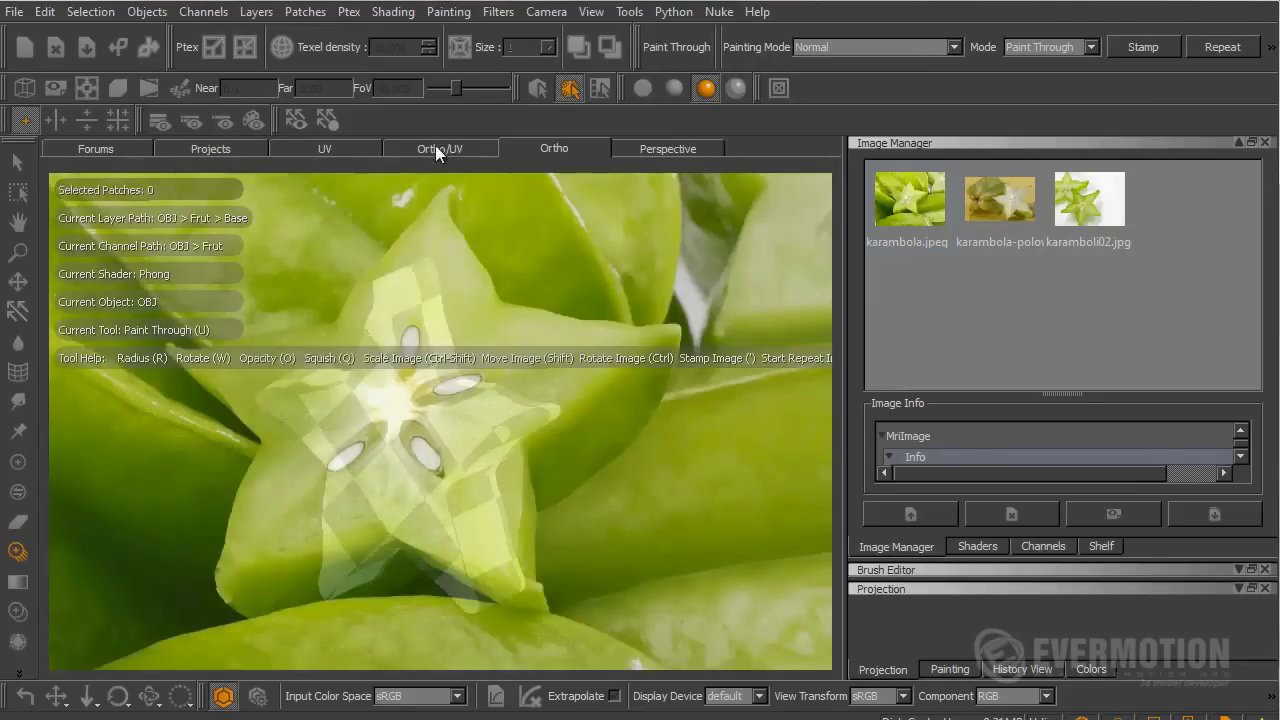
# Show the model's UV layout and move the photo so its green fruit skin covers the UV shells
pyautogui.click(435, 145)
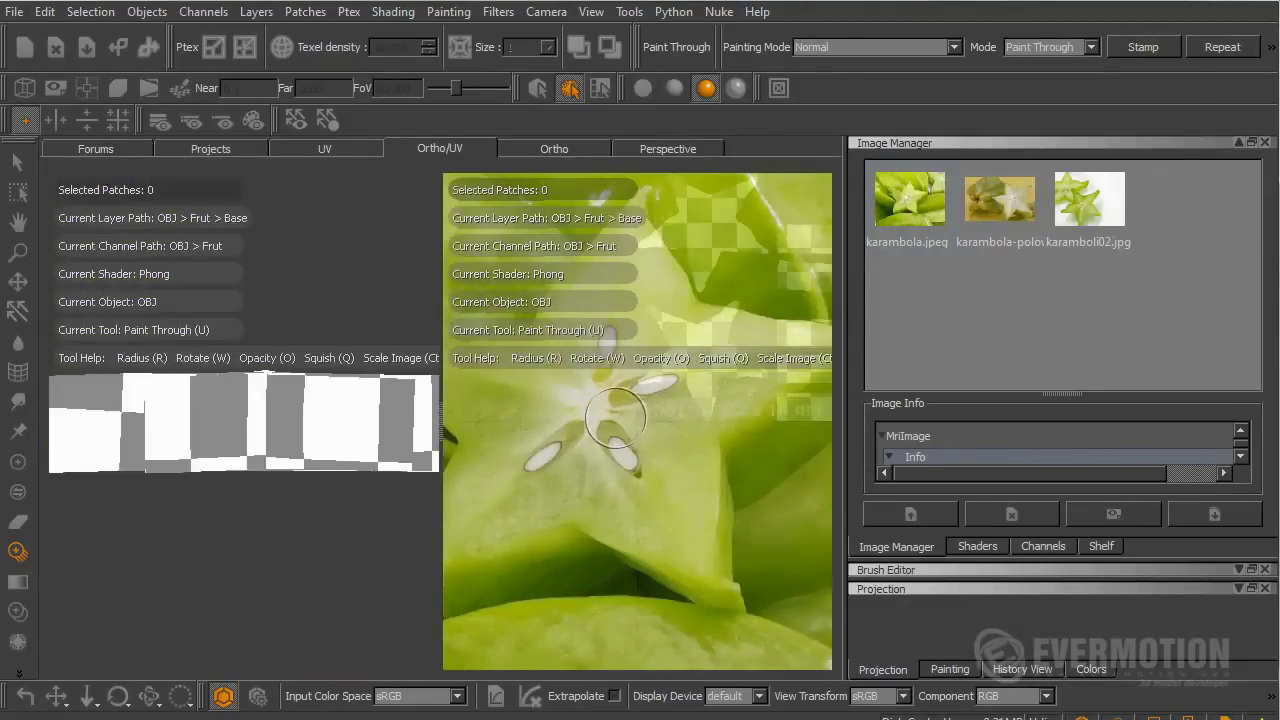
pyautogui.click(333, 147)
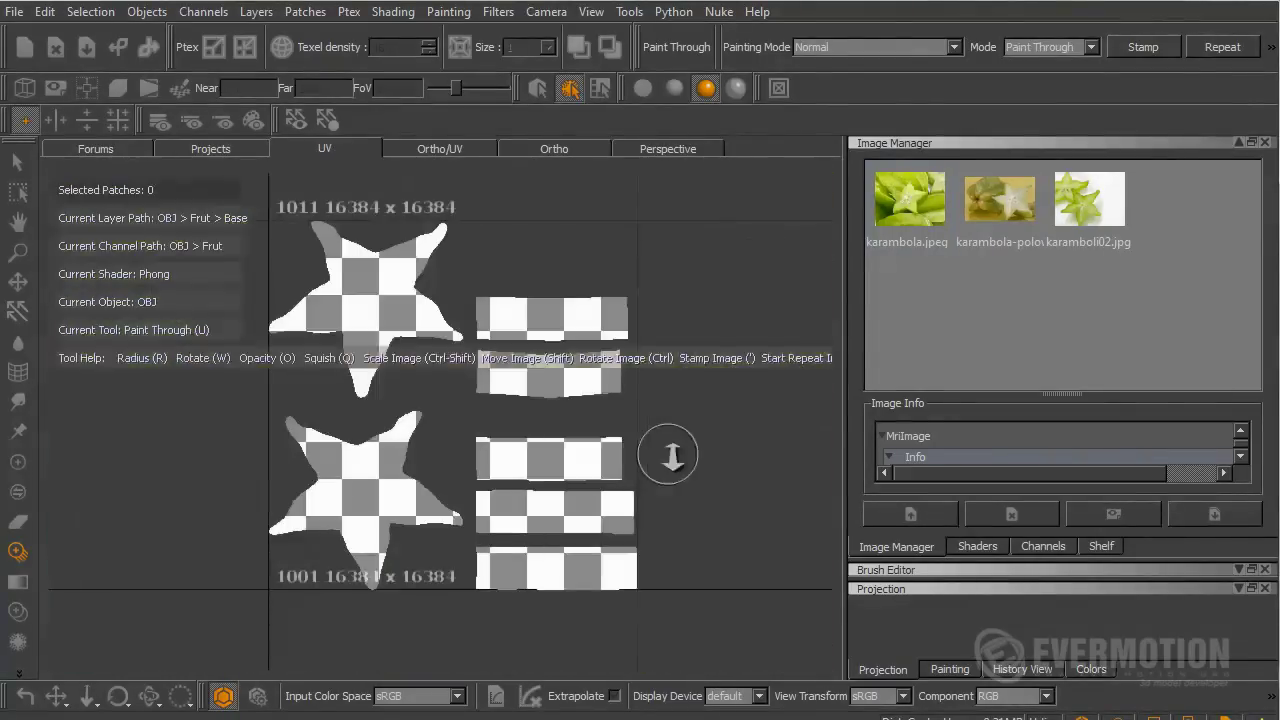
pyautogui.keyDown('alt'); pyautogui.moveTo(671, 456); pyautogui.dragTo(583, 444, button='right'); pyautogui.keyUp('alt')
pyautogui.keyDown('alt'); pyautogui.moveTo(568, 432); pyautogui.dragTo(606, 435, button='middle'); pyautogui.keyUp('alt')
pyautogui.moveTo(621, 457)
pyautogui.keyDown('shift'); pyautogui.mouseDown()
pyautogui.moveTo(534, 423)
pyautogui.moveTo(386, 406)
pyautogui.moveTo(378, 344)
pyautogui.moveTo(361, 340)
pyautogui.mouseUp(); pyautogui.keyUp('shift')
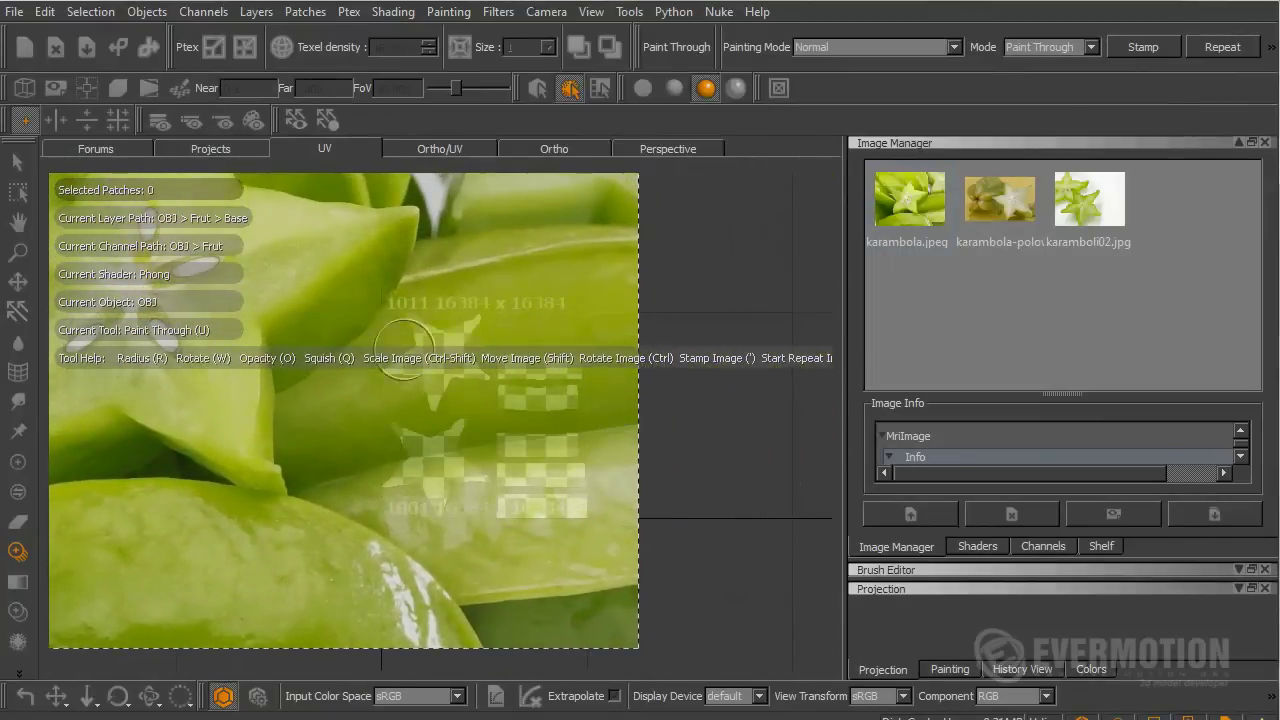
# Paint the photo's green skin through onto all star and side-strip UV shells, repositioning the photo between strokes
pyautogui.moveTo(466, 337)
pyautogui.mouseDown()
pyautogui.moveTo(440, 365)
pyautogui.moveTo(430, 440)
pyautogui.moveTo(410, 400)
pyautogui.moveTo(550, 443)
pyautogui.mouseUp()
pyautogui.keyDown('shift'); pyautogui.moveTo(473, 426); pyautogui.dragTo(572, 431); pyautogui.keyUp('shift')
pyautogui.moveTo(607, 350); pyautogui.dragTo(569, 471)
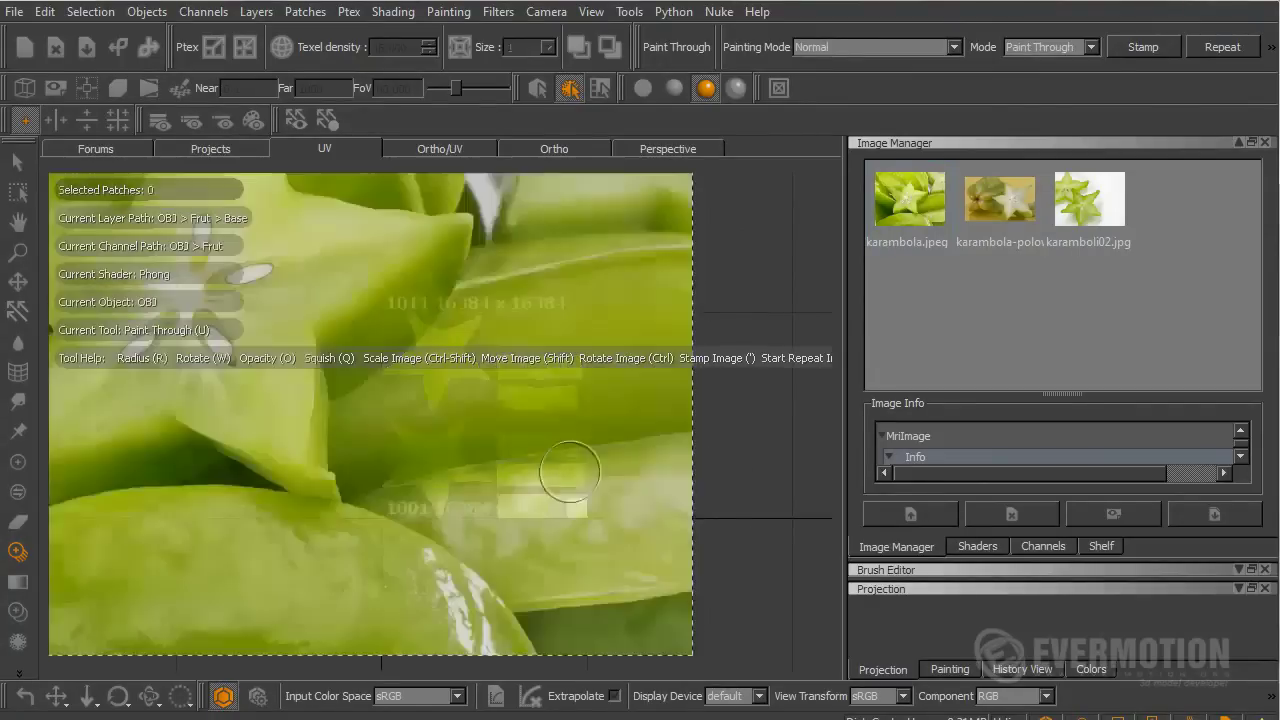
pyautogui.keyDown('shift'); pyautogui.moveTo(518, 387); pyautogui.dragTo(526, 553); pyautogui.keyUp('shift')
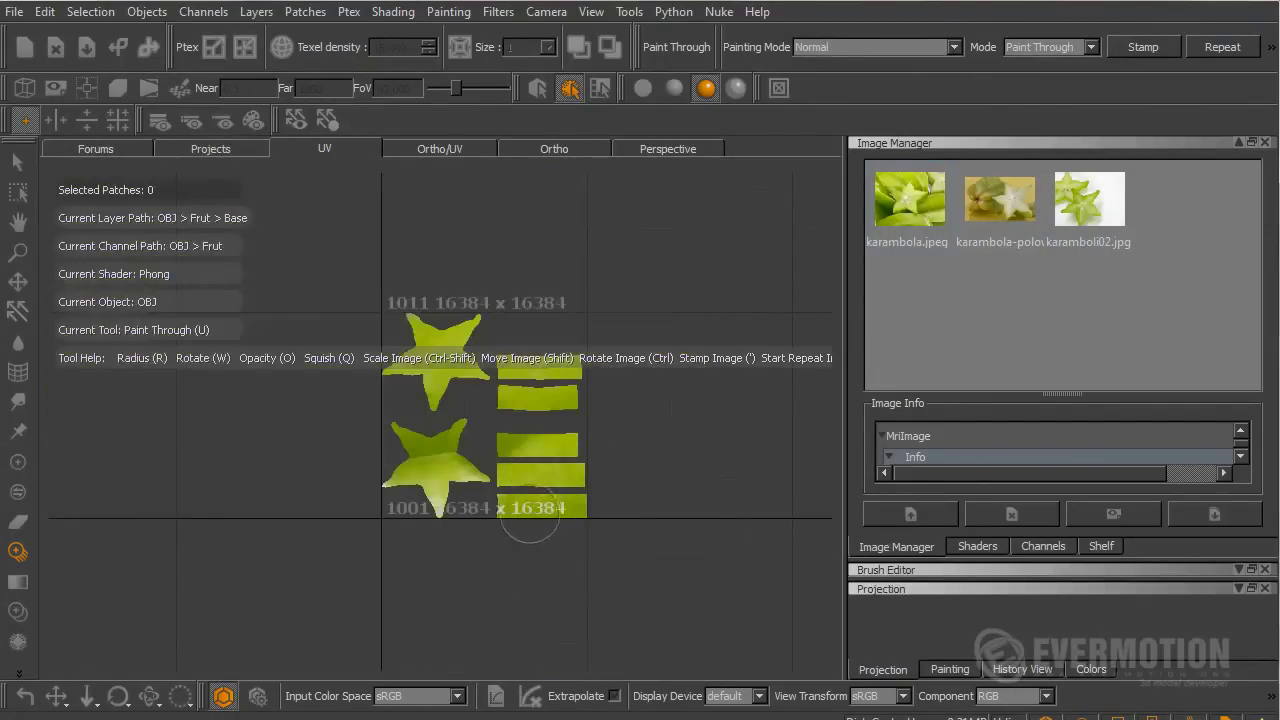
pyautogui.moveTo(508, 446)
pyautogui.mouseDown()
pyautogui.moveTo(443, 503)
pyautogui.moveTo(393, 497)
pyautogui.moveTo(457, 509)
pyautogui.moveTo(443, 443)
pyautogui.moveTo(415, 450)
pyautogui.moveTo(474, 472)
pyautogui.moveTo(503, 448)
pyautogui.mouseUp()
pyautogui.moveTo(503, 450)
pyautogui.mouseDown()
pyautogui.moveTo(501, 461)
pyautogui.moveTo(545, 463)
pyautogui.mouseUp()
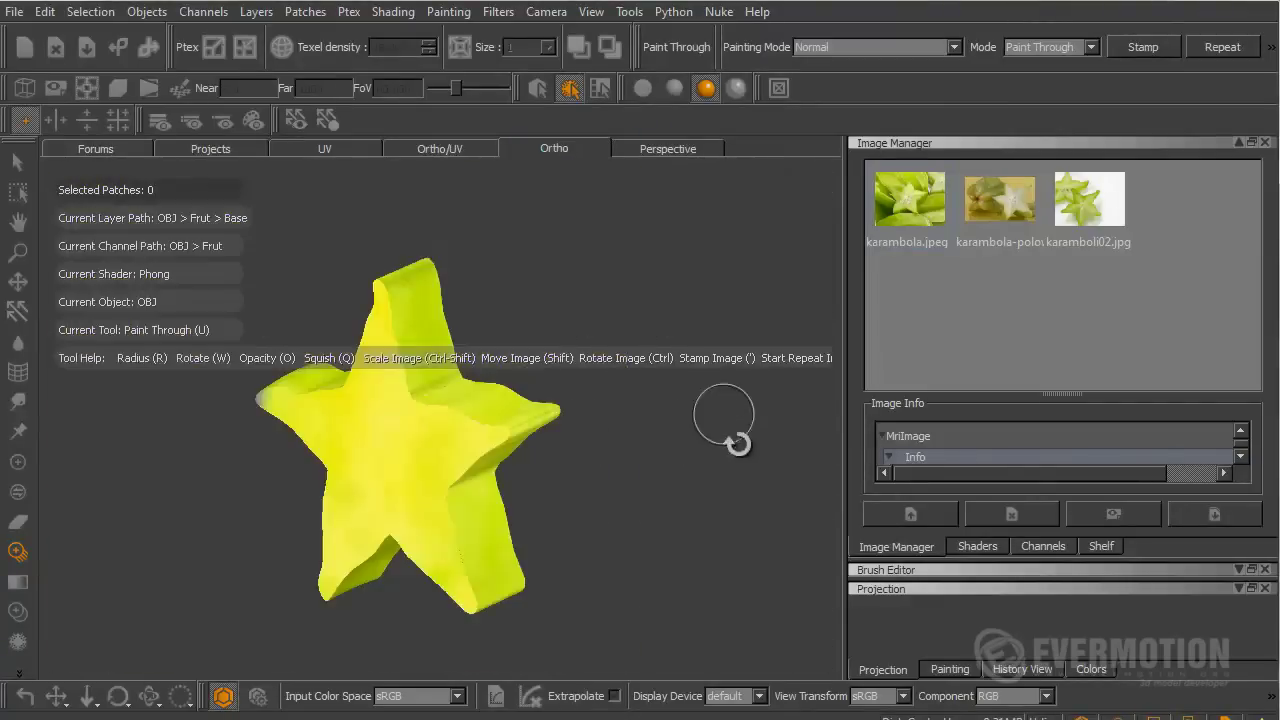
# Switch the viewport to flat lighting, inspect the green-painted star from several sides and activate the Paint tool
pyautogui.moveTo(737, 434)
pyautogui.keyDown('alt'); pyautogui.mouseDown()
pyautogui.moveTo(696, 416)
pyautogui.moveTo(780, 462)
pyautogui.moveTo(714, 343)
pyautogui.moveTo(646, 434)
pyautogui.mouseUp(); pyautogui.keyUp('alt')
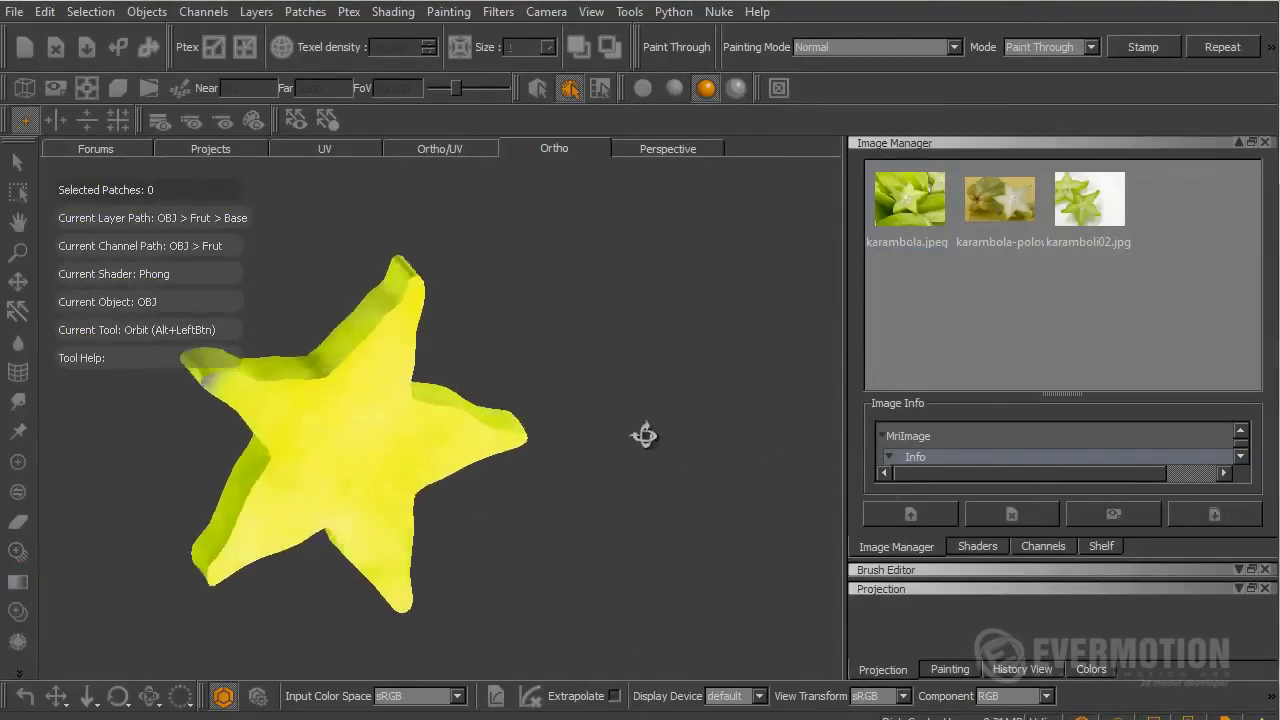
pyautogui.press('u')
pyautogui.click(644, 99)
pyautogui.moveTo(732, 442)
pyautogui.keyDown('alt'); pyautogui.mouseDown()
pyautogui.moveTo(703, 430)
pyautogui.moveTo(749, 429)
pyautogui.mouseUp(); pyautogui.keyUp('alt')
pyautogui.keyDown('alt'); pyautogui.moveTo(657, 418); pyautogui.dragTo(697, 376, button='middle'); pyautogui.keyUp('alt')
pyautogui.keyDown('alt'); pyautogui.moveTo(697, 376); pyautogui.dragTo(708, 412, button='right'); pyautogui.keyUp('alt')
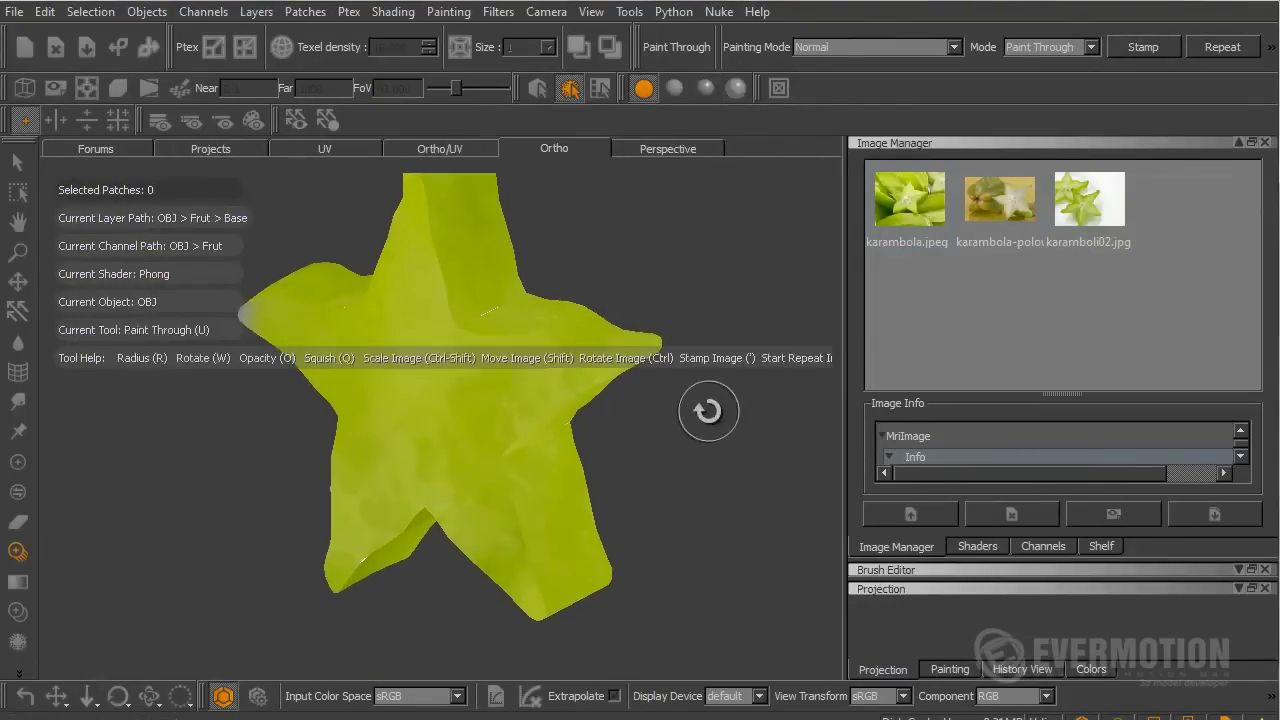
pyautogui.keyDown('alt'); pyautogui.moveTo(708, 412); pyautogui.dragTo(711, 471, button='middle'); pyautogui.keyUp('alt')
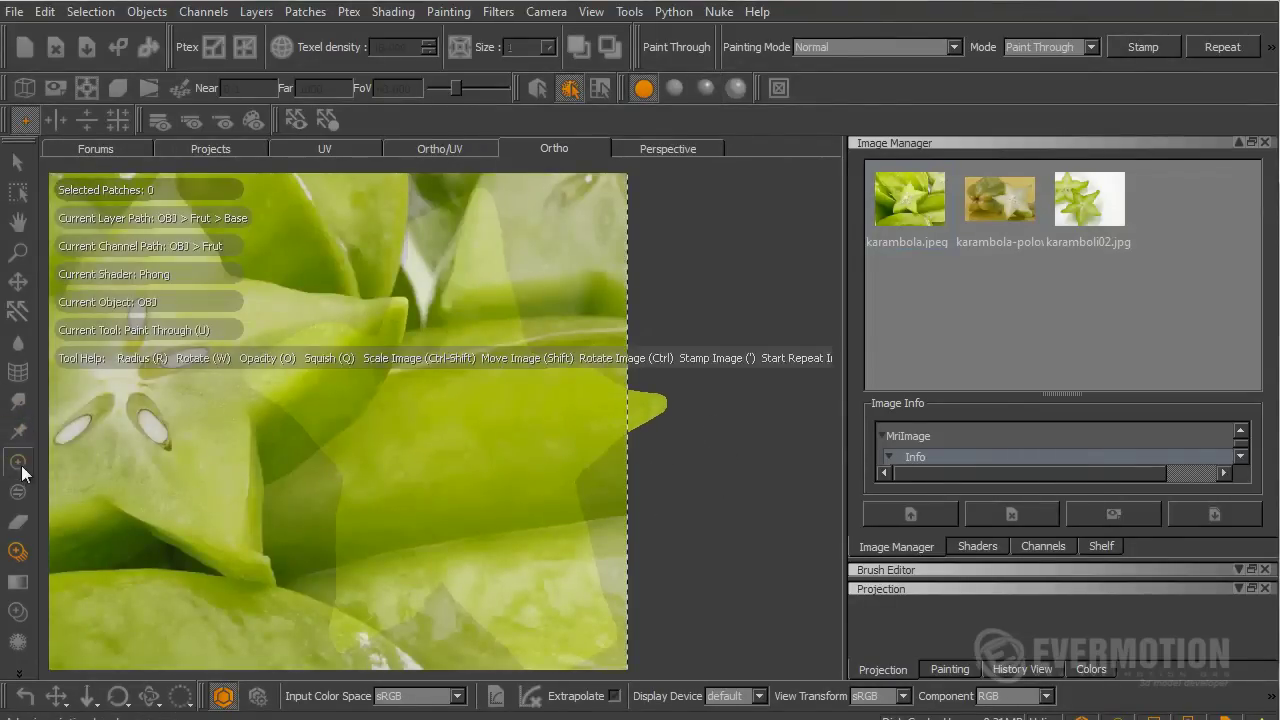
pyautogui.click(18, 462)
pyautogui.moveTo(680, 506)
pyautogui.keyDown('alt'); pyautogui.mouseDown()
pyautogui.moveTo(666, 414)
pyautogui.moveTo(732, 459)
pyautogui.moveTo(700, 494)
pyautogui.moveTo(737, 429)
pyautogui.moveTo(750, 440)
pyautogui.mouseUp(); pyautogui.keyUp('alt')
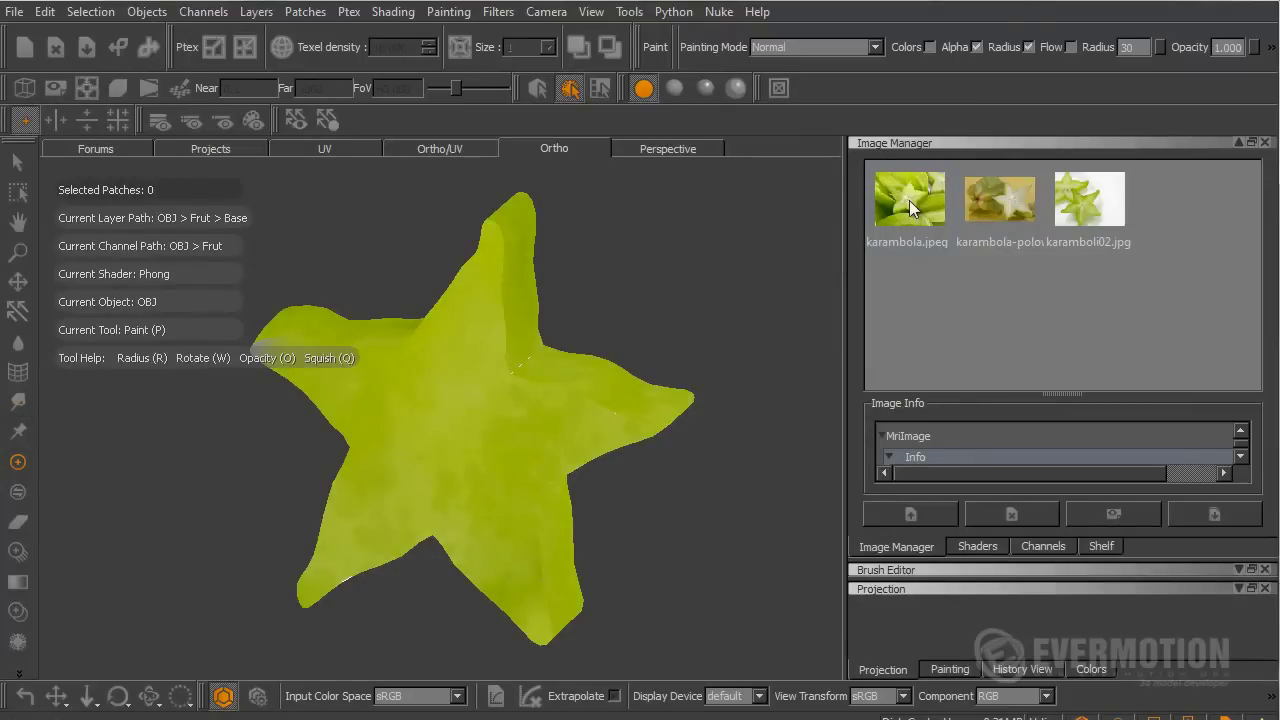
# Return to Paint Through with karambola.jpeg and line up the star's front face with the photographed slice
pyautogui.press('u')
pyautogui.moveTo(406, 457)
pyautogui.keyDown('alt'); pyautogui.mouseDown()
pyautogui.moveTo(369, 426)
pyautogui.moveTo(569, 491)
pyautogui.moveTo(664, 495)
pyautogui.mouseUp(); pyautogui.keyUp('alt')
pyautogui.moveTo(563, 477)
pyautogui.keyDown('alt'); pyautogui.mouseDown()
pyautogui.moveTo(518, 486)
pyautogui.moveTo(597, 480)
pyautogui.moveTo(634, 458)
pyautogui.mouseUp(); pyautogui.keyUp('alt')
pyautogui.keyDown('shift'); pyautogui.moveTo(508, 485); pyautogui.dragTo(536, 478); pyautogui.keyUp('shift')
pyautogui.keyDown('alt'); pyautogui.moveTo(588, 436); pyautogui.dragTo(618, 438); pyautogui.keyUp('alt')
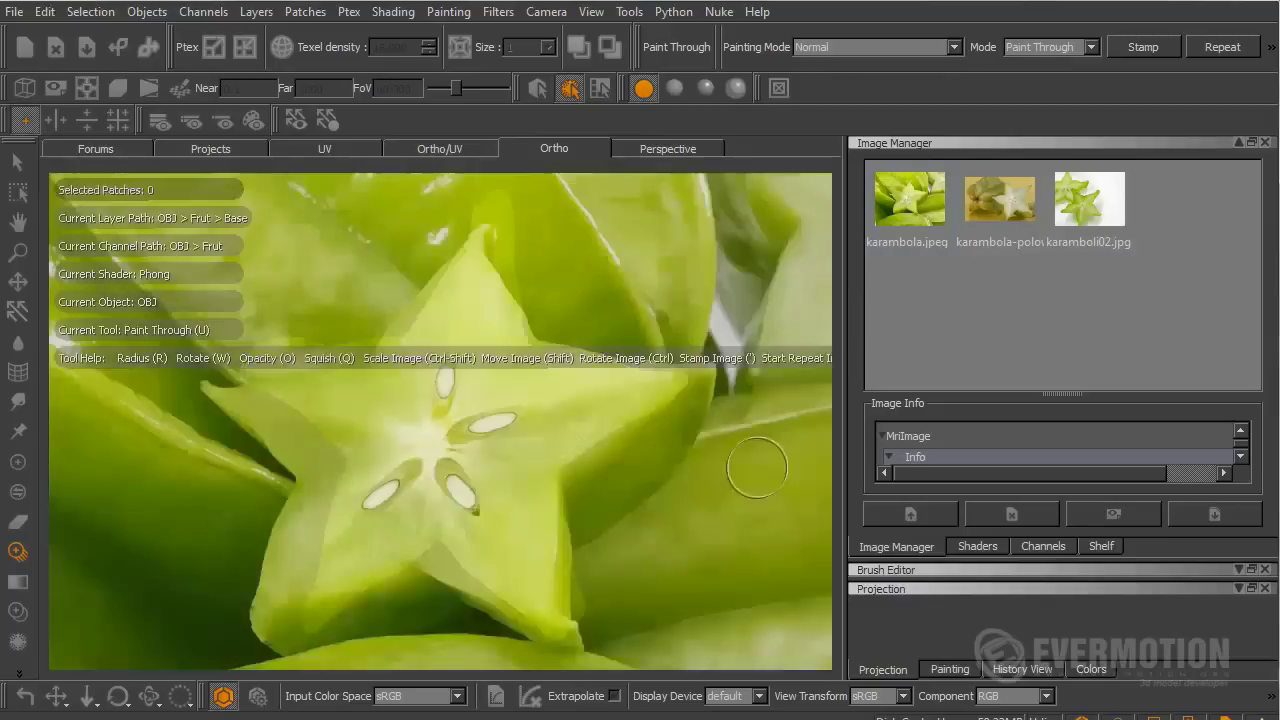
# Add a new paint layer above Base in the Frut channel and make it the current layer
pyautogui.click(1045, 546)
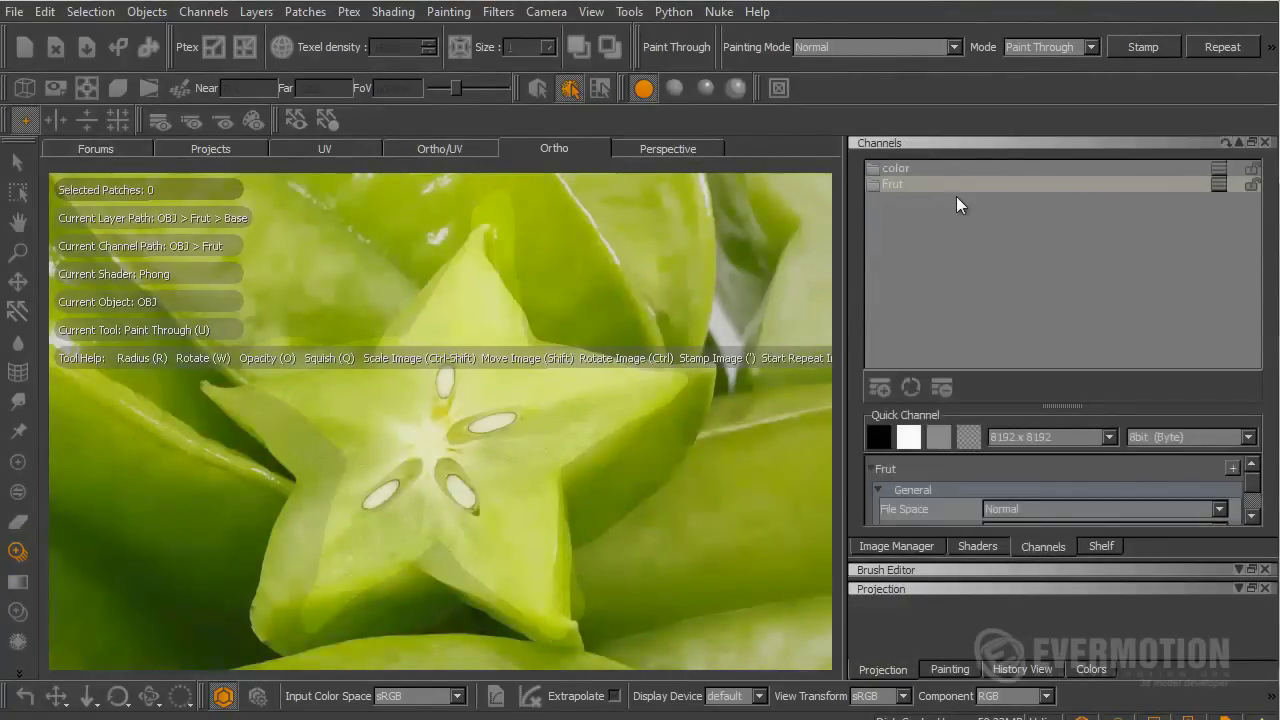
pyautogui.click(1220, 185)
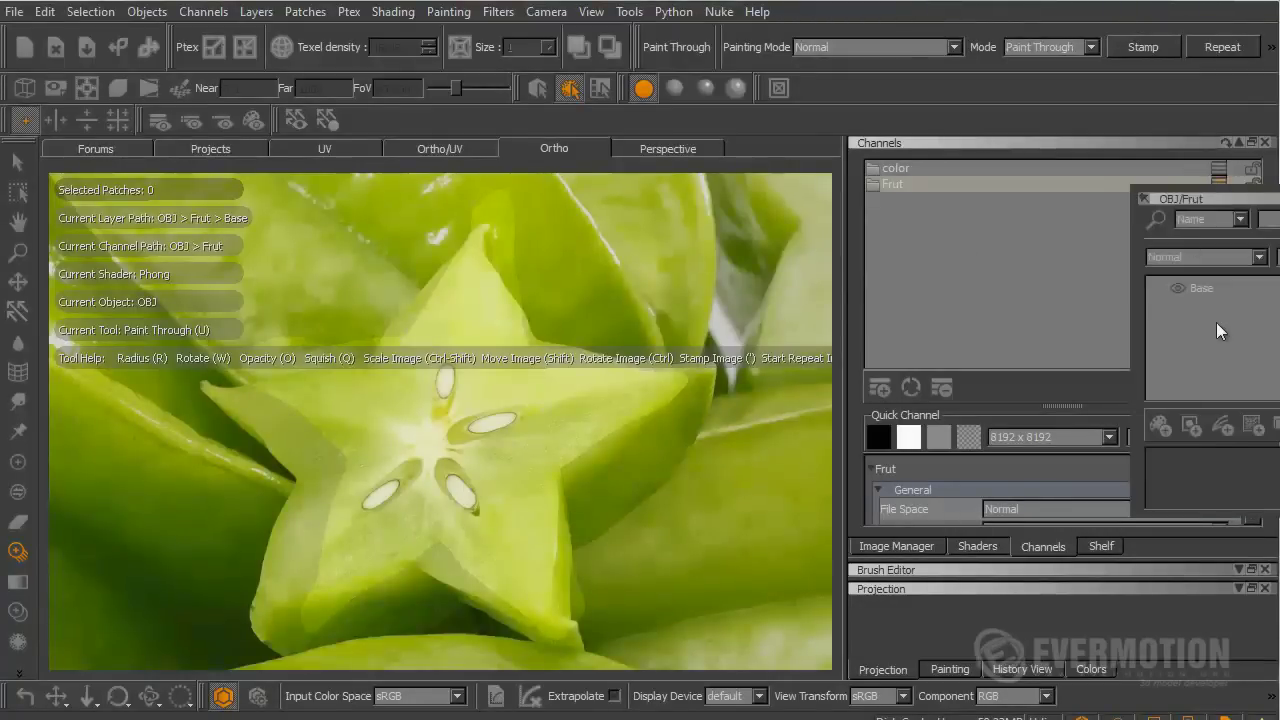
pyautogui.click(1159, 430)
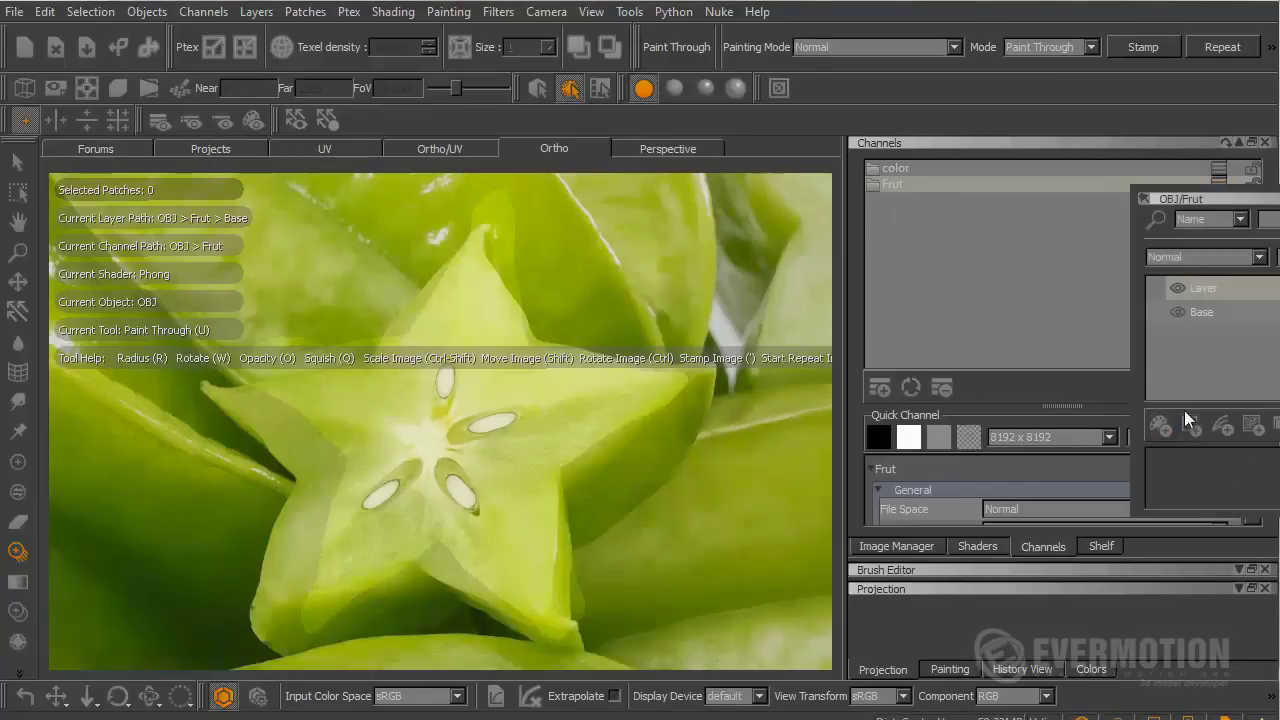
pyautogui.click(1205, 289)
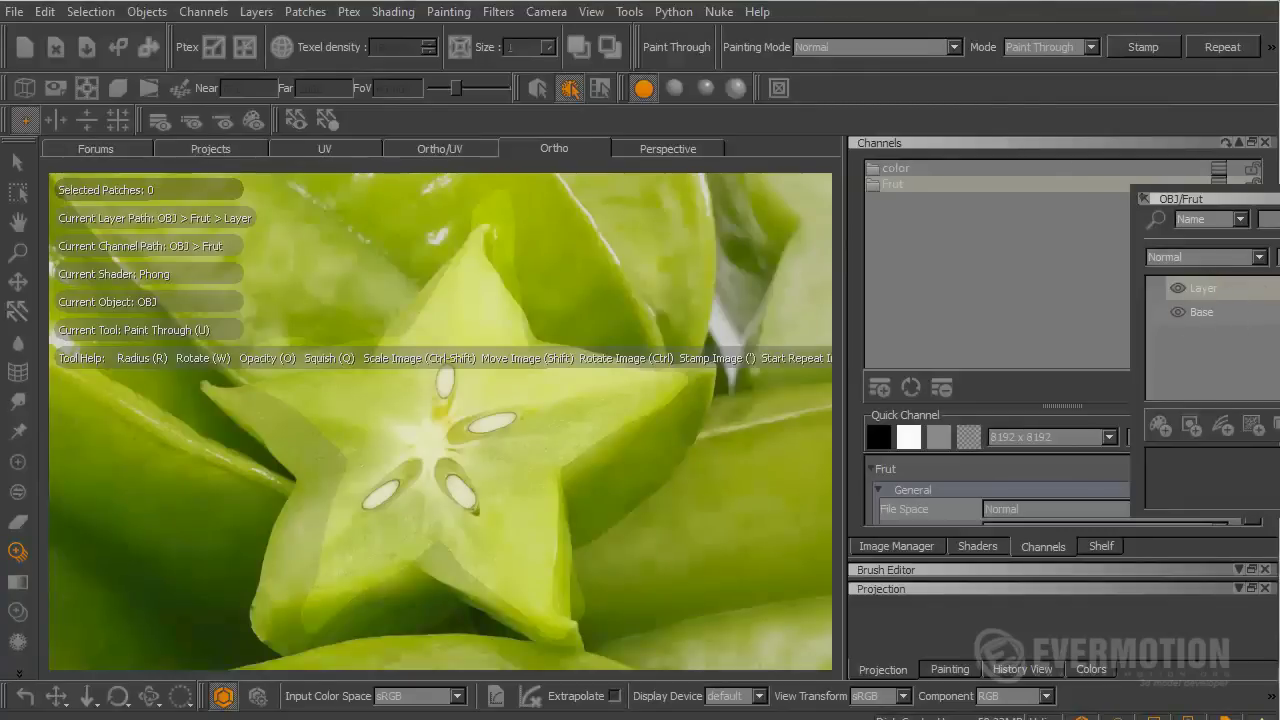
pyautogui.click(508, 356)
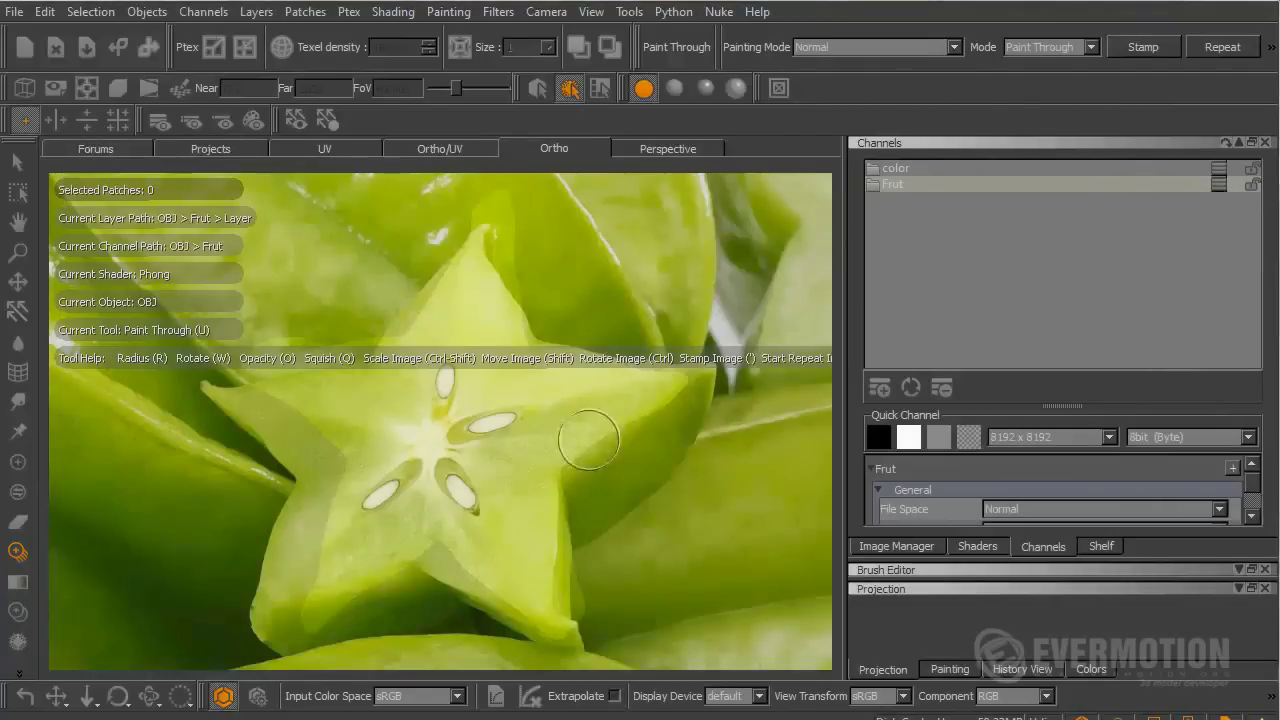
# Refine the star's alignment with the photographed slice and enlarge the brush radius
pyautogui.moveTo(589, 440)
pyautogui.keyDown('alt'); pyautogui.mouseDown()
pyautogui.moveTo(700, 489)
pyautogui.moveTo(522, 432)
pyautogui.moveTo(537, 425)
pyautogui.moveTo(440, 440)
pyautogui.moveTo(470, 410)
pyautogui.moveTo(460, 300)
pyautogui.moveTo(510, 320)
pyautogui.moveTo(380, 430)
pyautogui.moveTo(330, 400)
pyautogui.moveTo(345, 400)
pyautogui.mouseUp(); pyautogui.keyUp('alt')
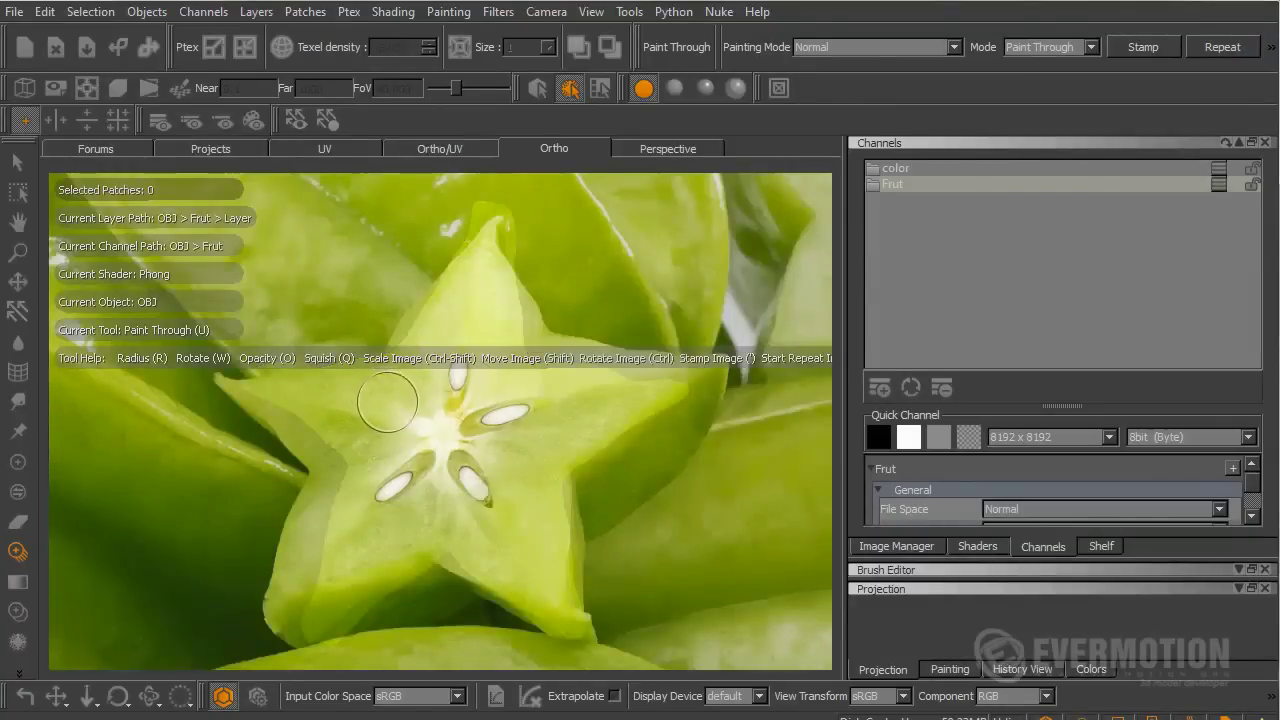
pyautogui.press('r')
pyautogui.moveTo(420, 450)
pyautogui.mouseDown()
pyautogui.moveTo(522, 446)
pyautogui.moveTo(557, 392)
pyautogui.moveTo(520, 560)
pyautogui.moveTo(271, 457)
pyautogui.moveTo(560, 465)
pyautogui.moveTo(520, 457)
pyautogui.mouseUp()
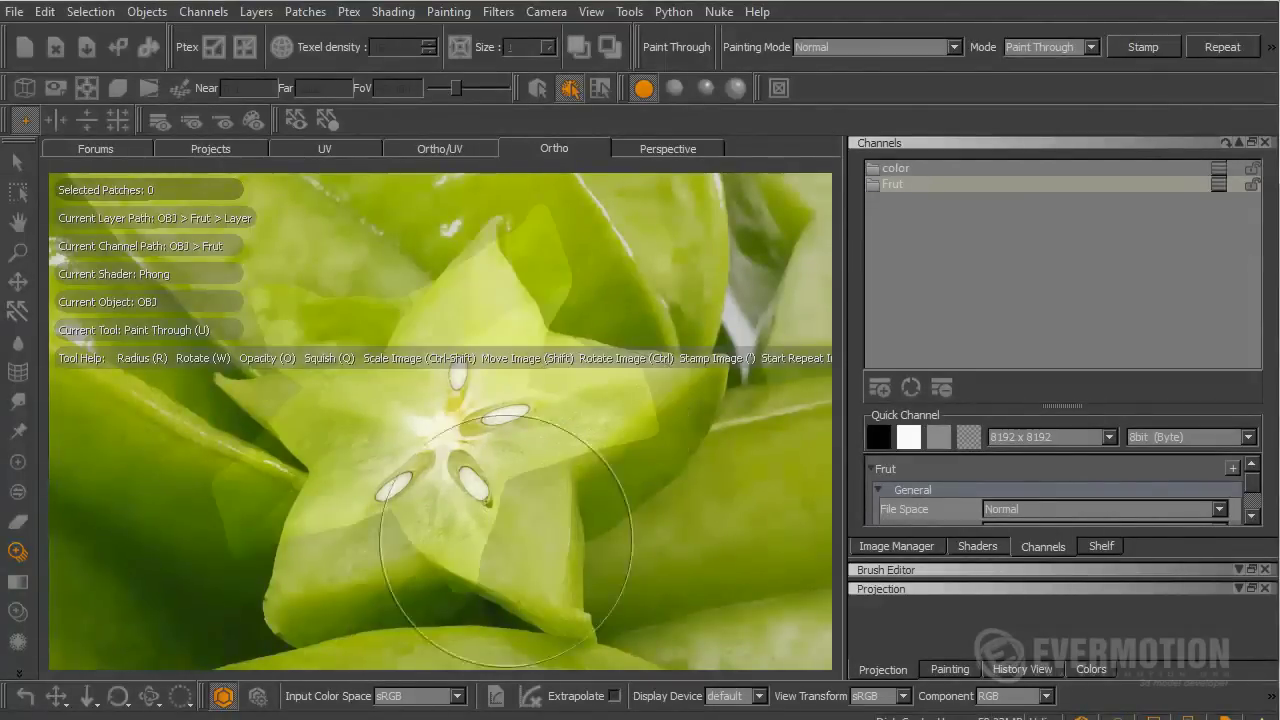
# Move and rotate the photo to fit the star's front face and project the slice with its seeds onto it
pyautogui.moveTo(528, 486)
pyautogui.keyDown('alt'); pyautogui.mouseDown()
pyautogui.moveTo(490, 440)
pyautogui.moveTo(498, 404)
pyautogui.moveTo(490, 422)
pyautogui.mouseUp(); pyautogui.keyUp('alt')
pyautogui.keyDown('shift'); pyautogui.moveTo(660, 406); pyautogui.dragTo(551, 388); pyautogui.keyUp('shift')
pyautogui.keyDown('ctrl'); pyautogui.moveTo(616, 391); pyautogui.dragTo(600, 434); pyautogui.keyUp('ctrl')
pyautogui.keyDown('shift'); pyautogui.moveTo(487, 424); pyautogui.dragTo(543, 457); pyautogui.keyUp('shift')
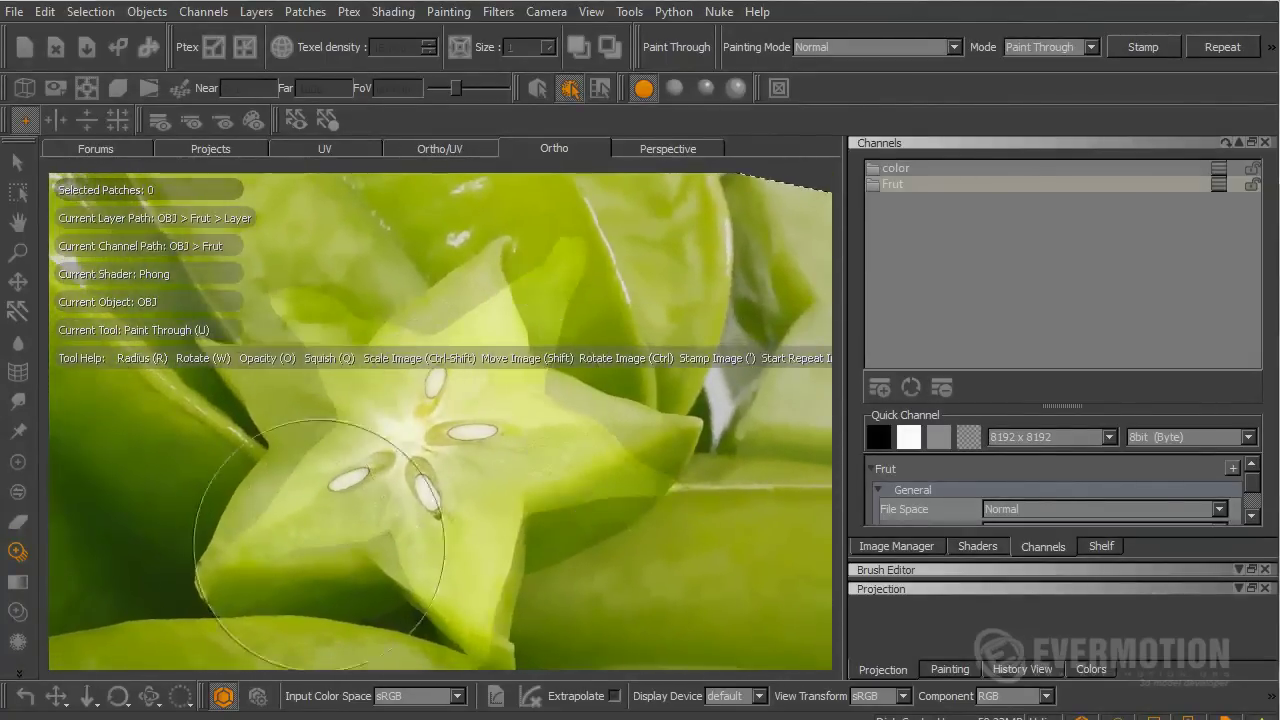
pyautogui.press("'")
pyautogui.moveTo(258, 540); pyautogui.dragTo(275, 512)
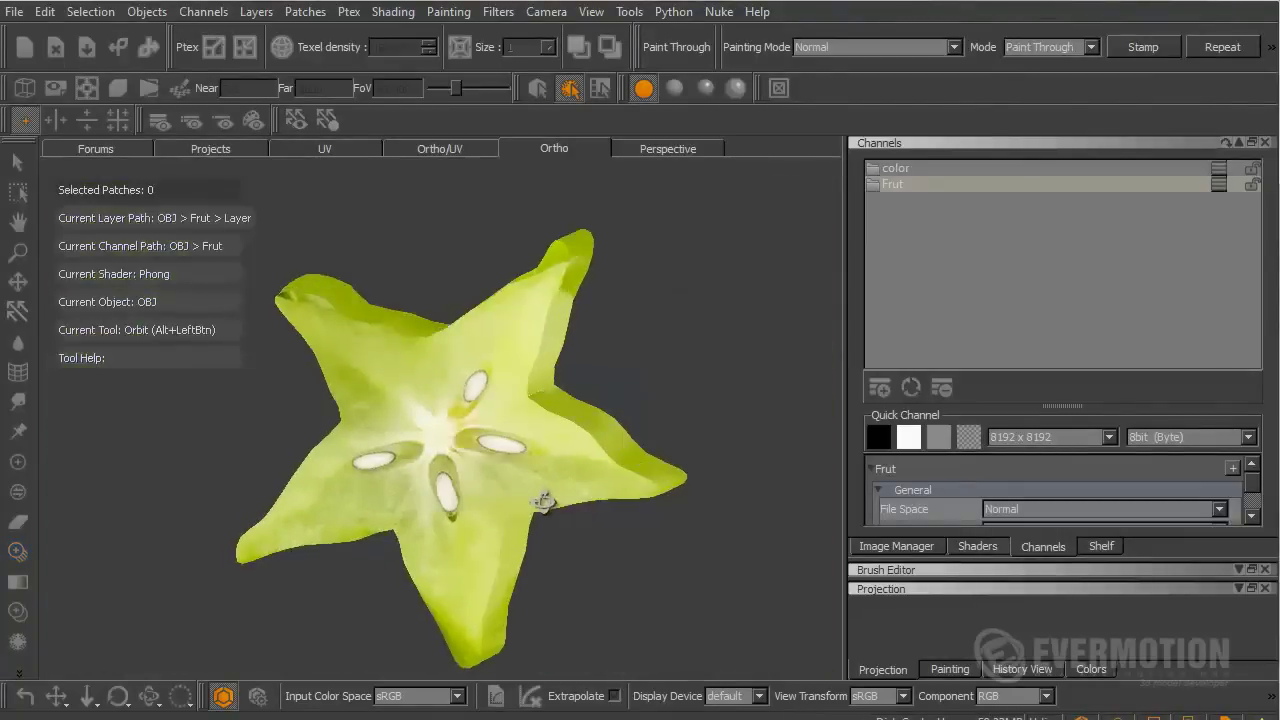
# Nudge the photo into place and paint slice texture onto the star's lower and upper-left arms
pyautogui.moveTo(546, 503)
pyautogui.keyDown('alt'); pyautogui.mouseDown()
pyautogui.moveTo(568, 487)
pyautogui.moveTo(643, 520)
pyautogui.moveTo(529, 665)
pyautogui.moveTo(531, 534)
pyautogui.moveTo(549, 529)
pyautogui.moveTo(549, 494)
pyautogui.moveTo(534, 499)
pyautogui.mouseUp(); pyautogui.keyUp('alt')
pyautogui.moveTo(446, 618)
pyautogui.mouseDown()
pyautogui.moveTo(454, 632)
pyautogui.moveTo(510, 588)
pyautogui.mouseUp()
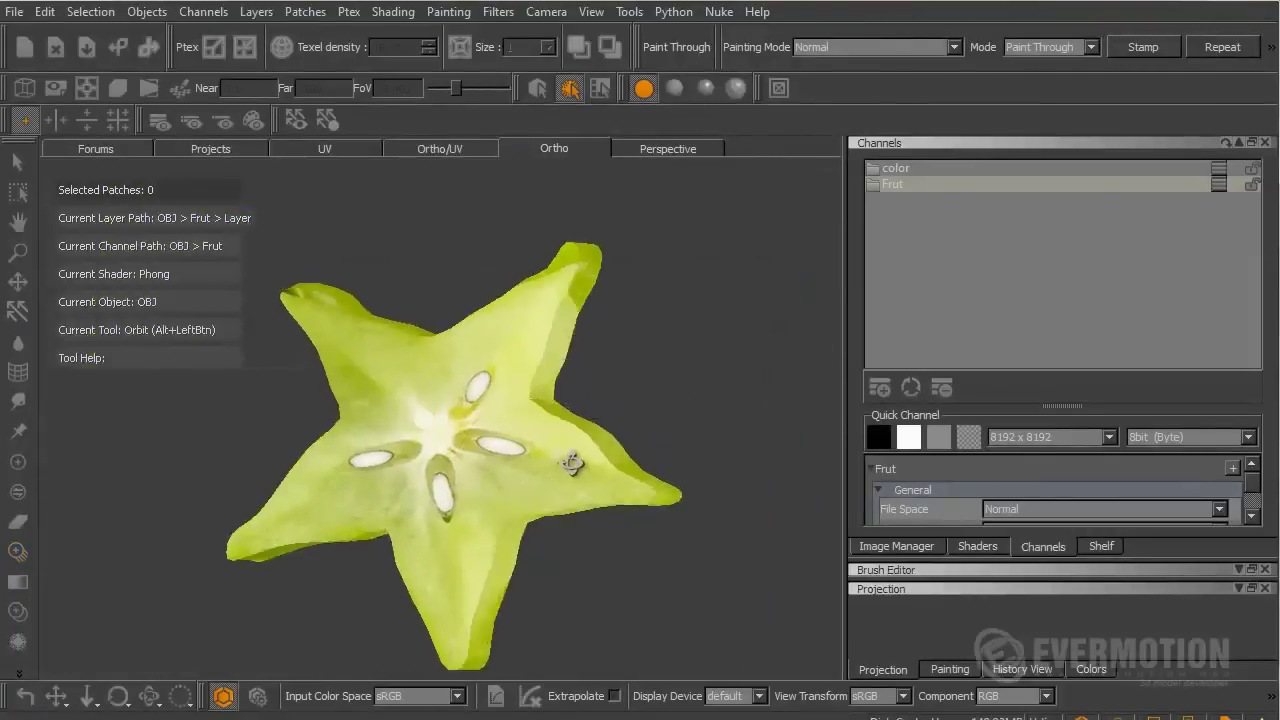
pyautogui.moveTo(554, 478)
pyautogui.keyDown('shift'); pyautogui.mouseDown()
pyautogui.moveTo(514, 451)
pyautogui.moveTo(549, 480)
pyautogui.mouseUp(); pyautogui.keyUp('shift')
pyautogui.moveTo(549, 480)
pyautogui.keyDown('shift'); pyautogui.mouseDown()
pyautogui.moveTo(540, 489)
pyautogui.moveTo(583, 466)
pyautogui.moveTo(526, 496)
pyautogui.moveTo(551, 493)
pyautogui.mouseUp(); pyautogui.keyUp('shift')
pyautogui.moveTo(302, 340)
pyautogui.mouseDown()
pyautogui.moveTo(290, 298)
pyautogui.moveTo(480, 358)
pyautogui.mouseUp()
# Turn the star, rotate and move the photo to match, and paint slice flesh over the upper-right arm tip
pyautogui.keyDown('alt'); pyautogui.moveTo(552, 481); pyautogui.dragTo(603, 394); pyautogui.keyUp('alt')
pyautogui.keyDown('ctrl'); pyautogui.moveTo(644, 450); pyautogui.dragTo(687, 343); pyautogui.keyUp('ctrl')
pyautogui.moveTo(652, 425)
pyautogui.mouseDown()
pyautogui.moveTo(614, 477)
pyautogui.moveTo(571, 474)
pyautogui.mouseUp()
pyautogui.keyDown('ctrl'); pyautogui.moveTo(655, 470); pyautogui.dragTo(667, 420); pyautogui.keyUp('ctrl')
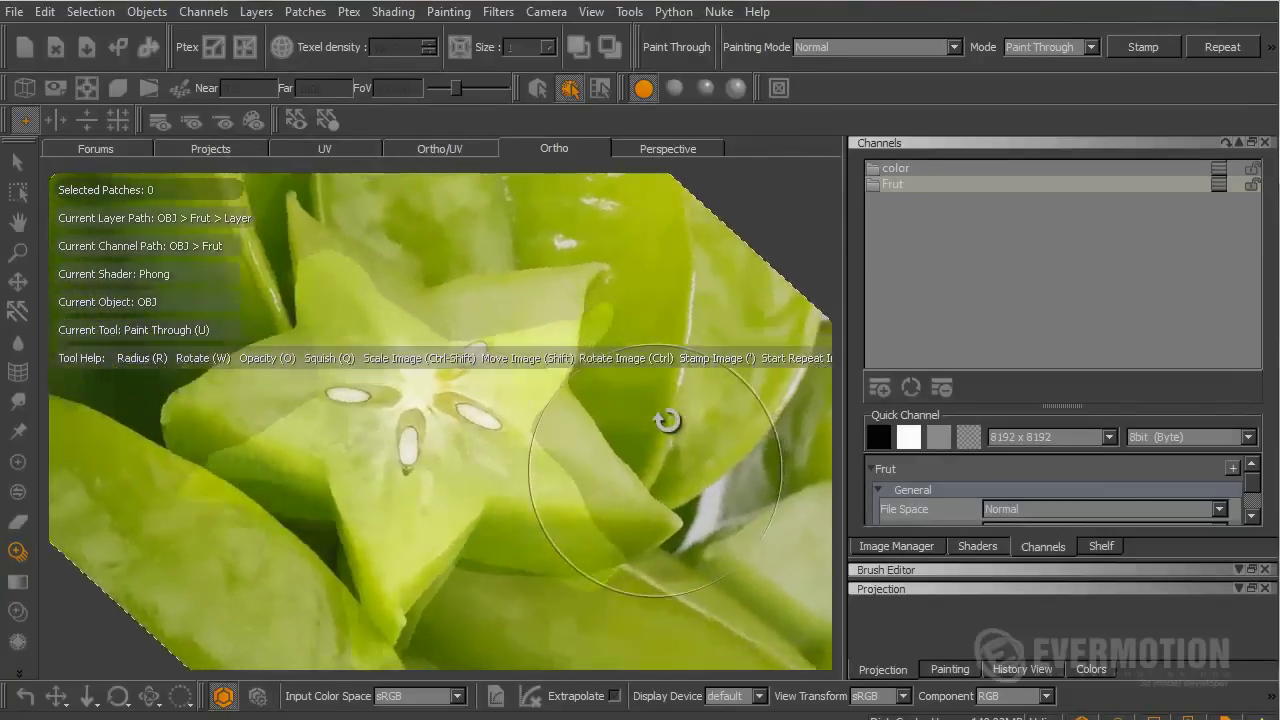
pyautogui.keyDown('shift'); pyautogui.moveTo(577, 475); pyautogui.dragTo(624, 494); pyautogui.keyUp('shift')
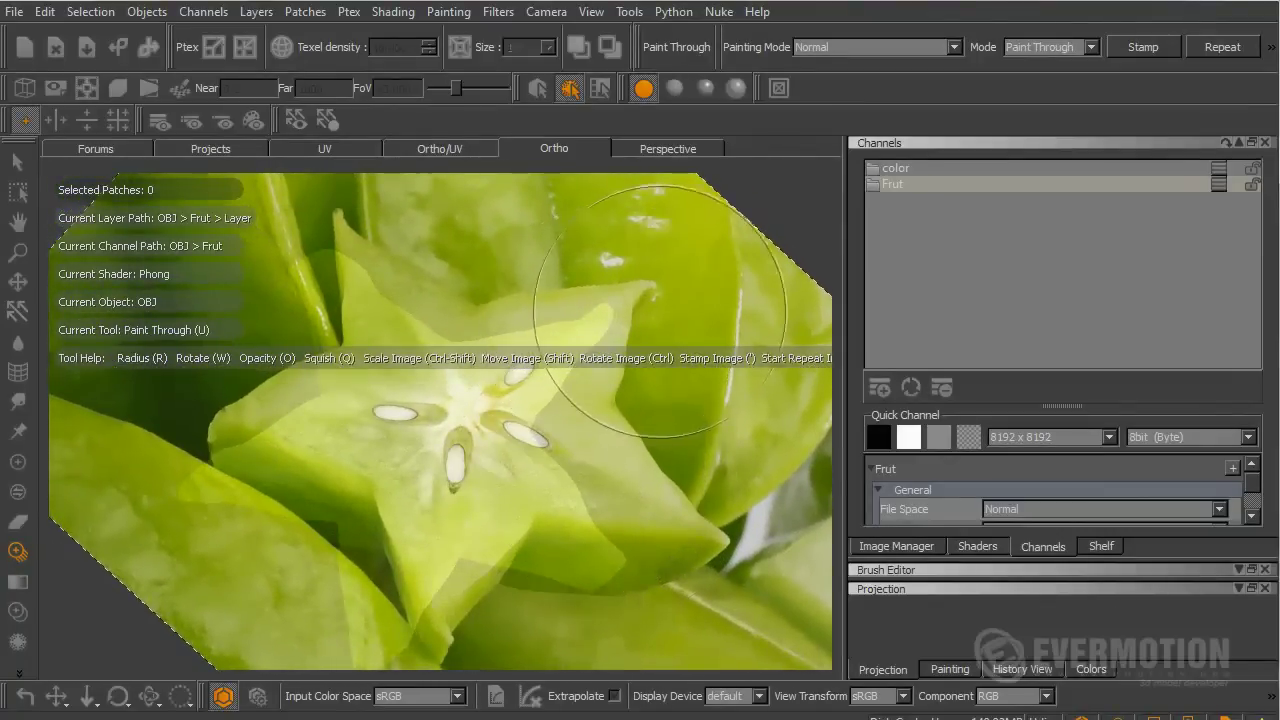
pyautogui.moveTo(660, 314); pyautogui.dragTo(658, 316)
pyautogui.moveTo(590, 273); pyautogui.dragTo(602, 318)
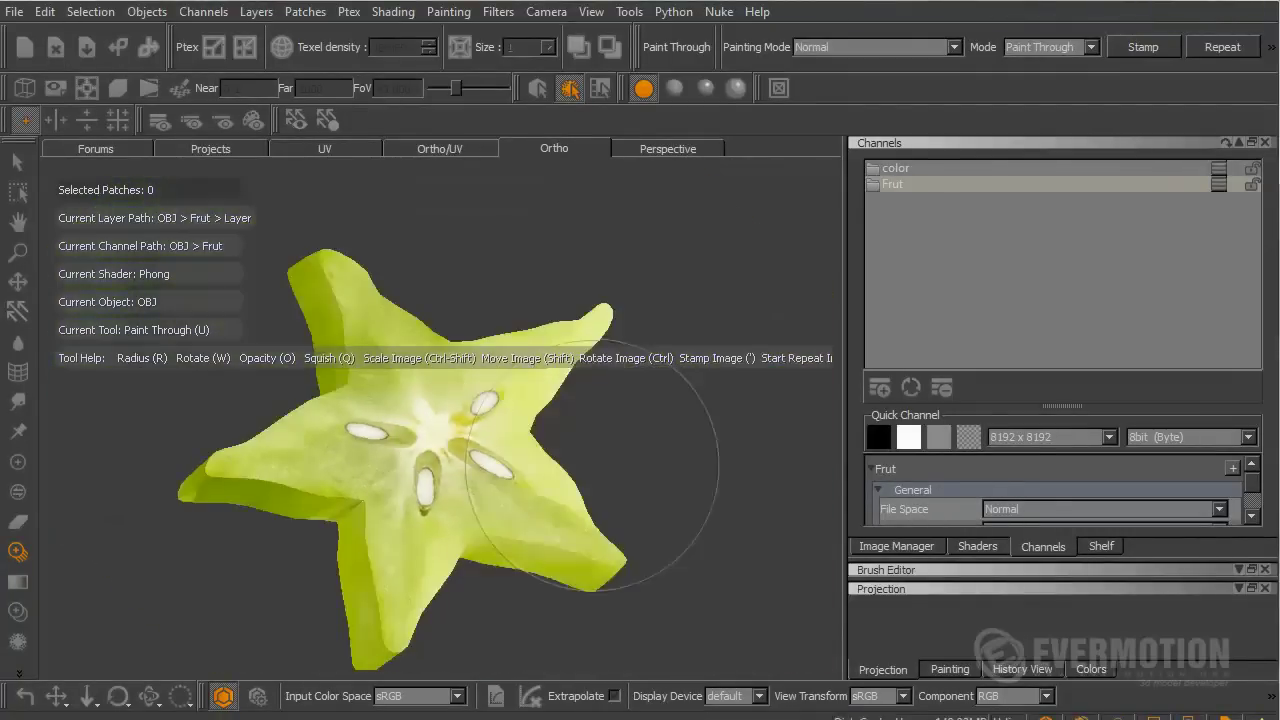
pyautogui.moveTo(594, 463)
pyautogui.keyDown('alt'); pyautogui.mouseDown()
pyautogui.moveTo(606, 466)
pyautogui.moveTo(500, 466)
pyautogui.mouseUp(); pyautogui.keyUp('alt')
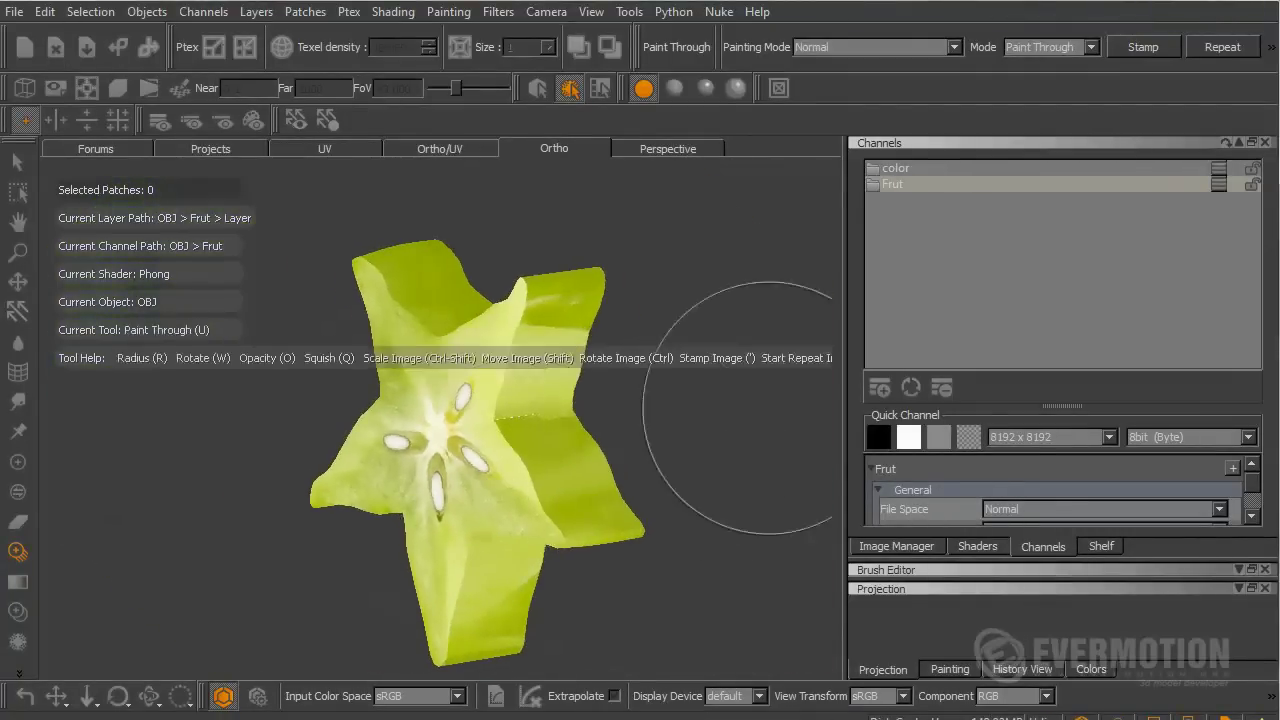
# Turn the star's face forward, realign the photo by rotating and moving it, and paint slice texture over the upper and left arms
pyautogui.moveTo(769, 406)
pyautogui.keyDown('alt'); pyautogui.mouseDown()
pyautogui.moveTo(452, 437)
pyautogui.moveTo(490, 470)
pyautogui.moveTo(534, 450)
pyautogui.moveTo(494, 563)
pyautogui.moveTo(511, 520)
pyautogui.mouseUp(); pyautogui.keyUp('alt')
pyautogui.keyDown('shift'); pyautogui.moveTo(511, 520); pyautogui.dragTo(531, 491); pyautogui.keyUp('shift')
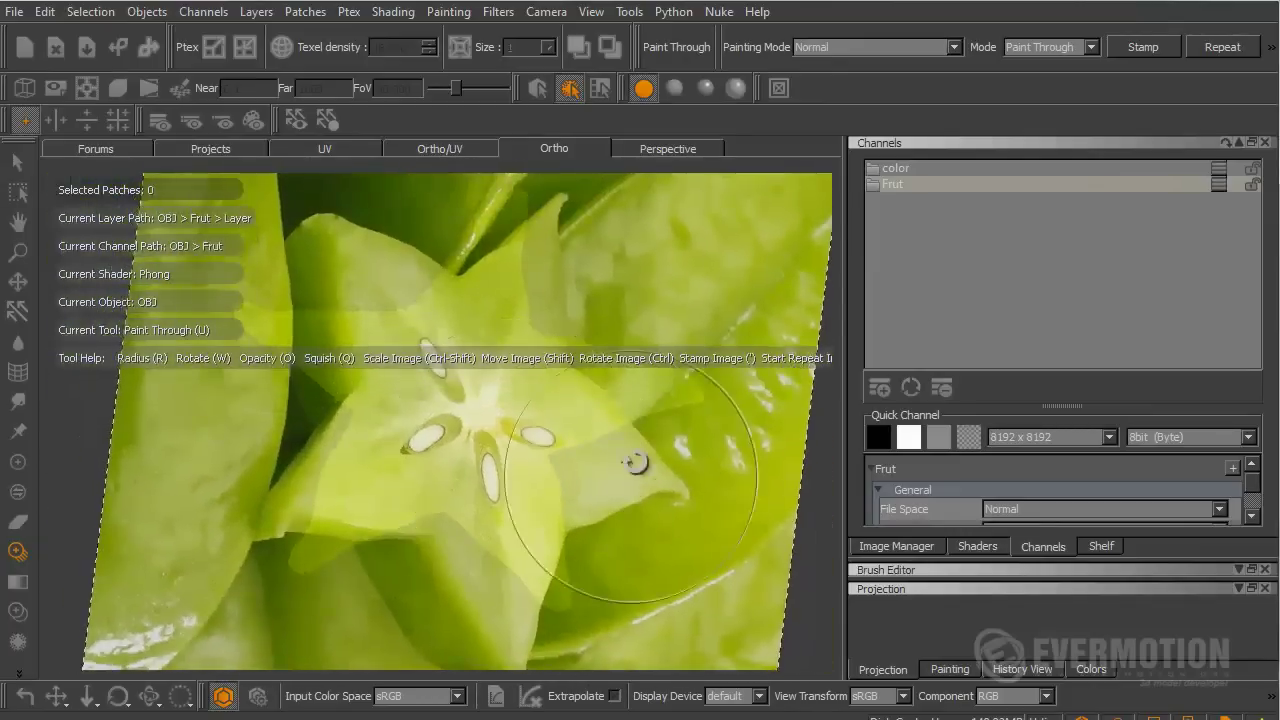
pyautogui.keyDown('ctrl'); pyautogui.moveTo(632, 466); pyautogui.dragTo(664, 392); pyautogui.keyUp('ctrl')
pyautogui.moveTo(640, 416)
pyautogui.keyDown('alt'); pyautogui.mouseDown()
pyautogui.moveTo(686, 409)
pyautogui.moveTo(649, 421)
pyautogui.mouseUp(); pyautogui.keyUp('alt')
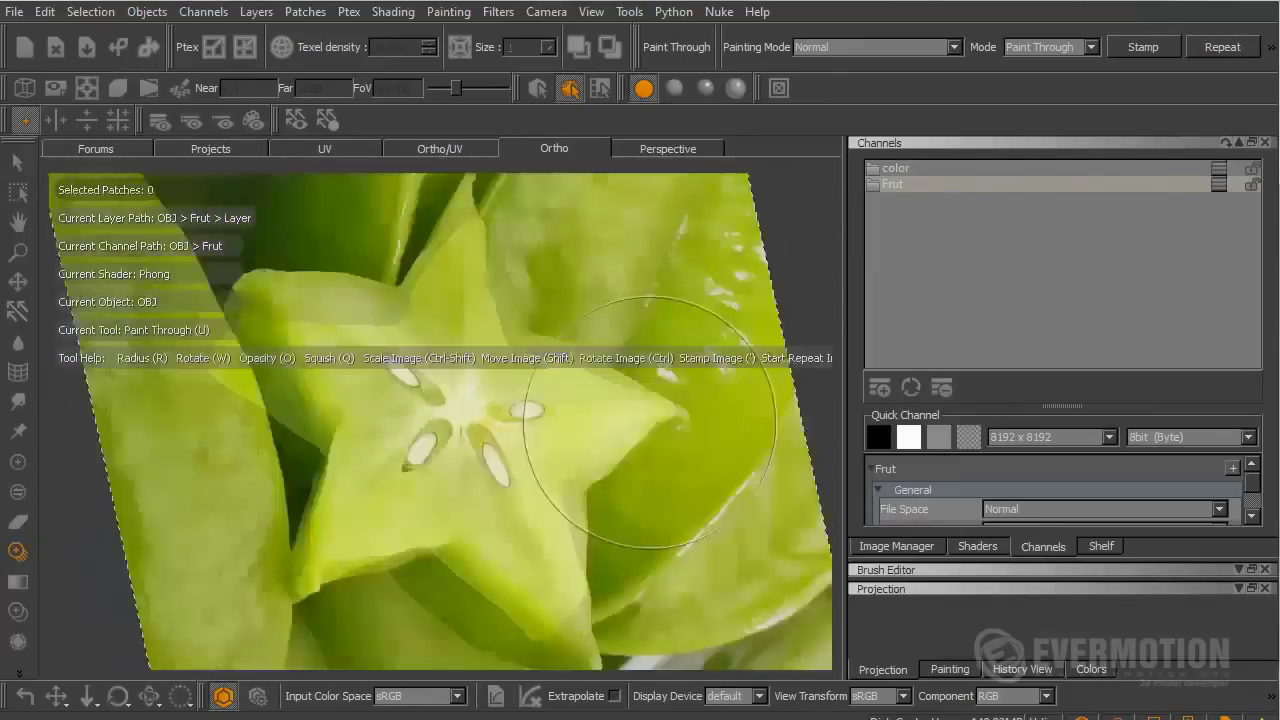
pyautogui.moveTo(571, 485)
pyautogui.keyDown('shift'); pyautogui.mouseDown()
pyautogui.moveTo(582, 481)
pyautogui.moveTo(552, 491)
pyautogui.mouseUp(); pyautogui.keyUp('shift')
pyautogui.keyDown('ctrl'); pyautogui.moveTo(663, 469); pyautogui.dragTo(677, 444); pyautogui.keyUp('ctrl')
pyautogui.keyDown('shift'); pyautogui.moveTo(623, 472); pyautogui.dragTo(650, 474); pyautogui.keyUp('shift')
pyautogui.press("'")
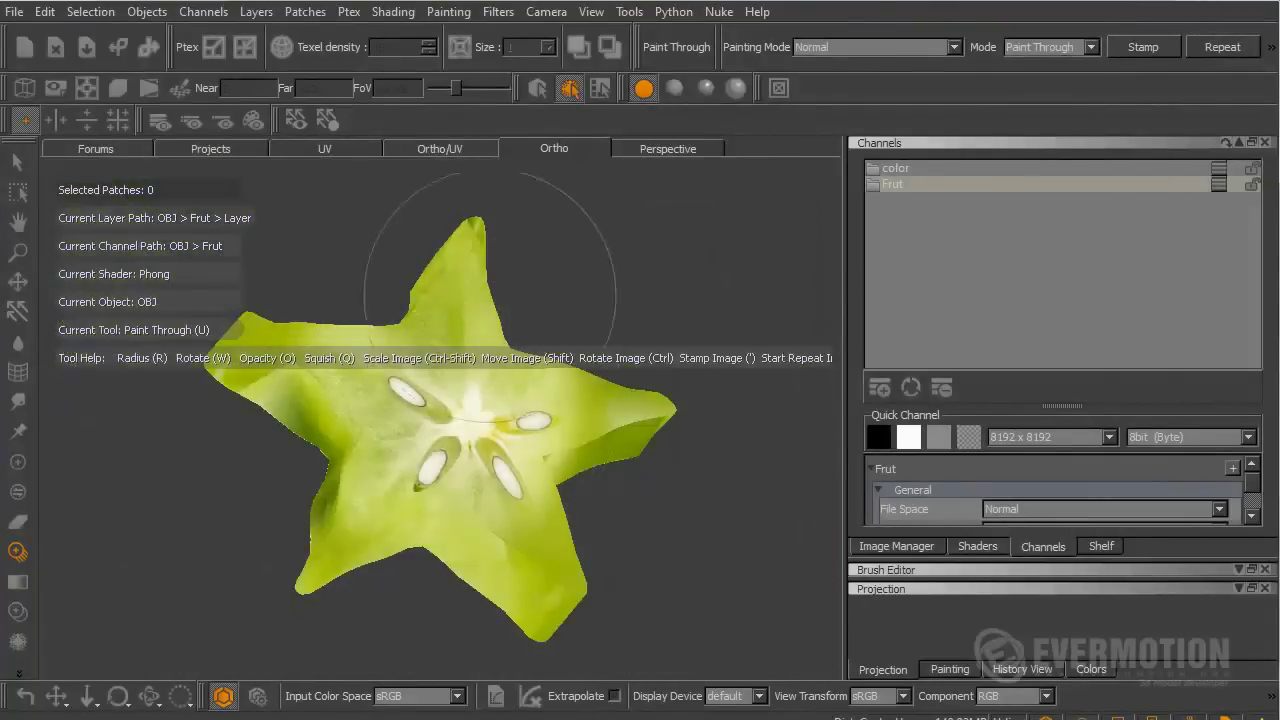
pyautogui.moveTo(378, 287)
pyautogui.mouseDown()
pyautogui.moveTo(480, 506)
pyautogui.moveTo(572, 532)
pyautogui.moveTo(501, 457)
pyautogui.mouseUp()
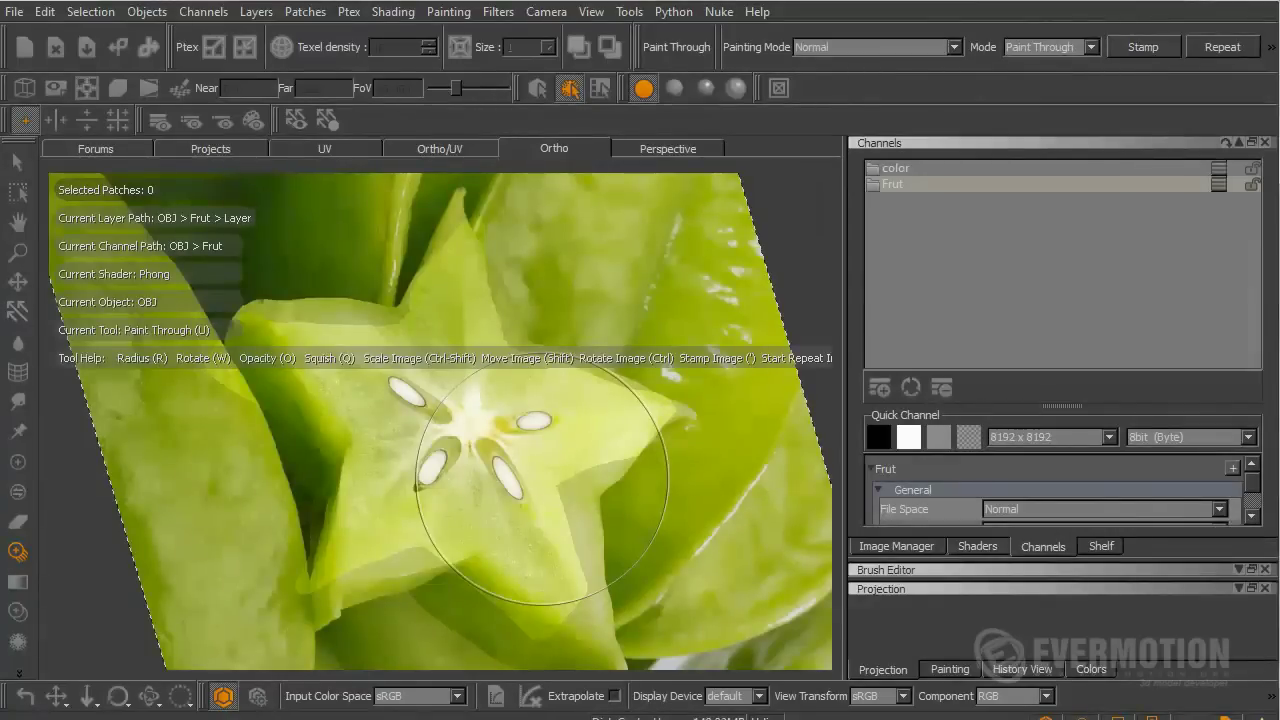
# Reorient the star, rotate the photo to match, and paint slice texture onto the left and upper arm tips
pyautogui.keyDown('alt'); pyautogui.moveTo(600, 400); pyautogui.dragTo(535, 462); pyautogui.keyUp('alt')
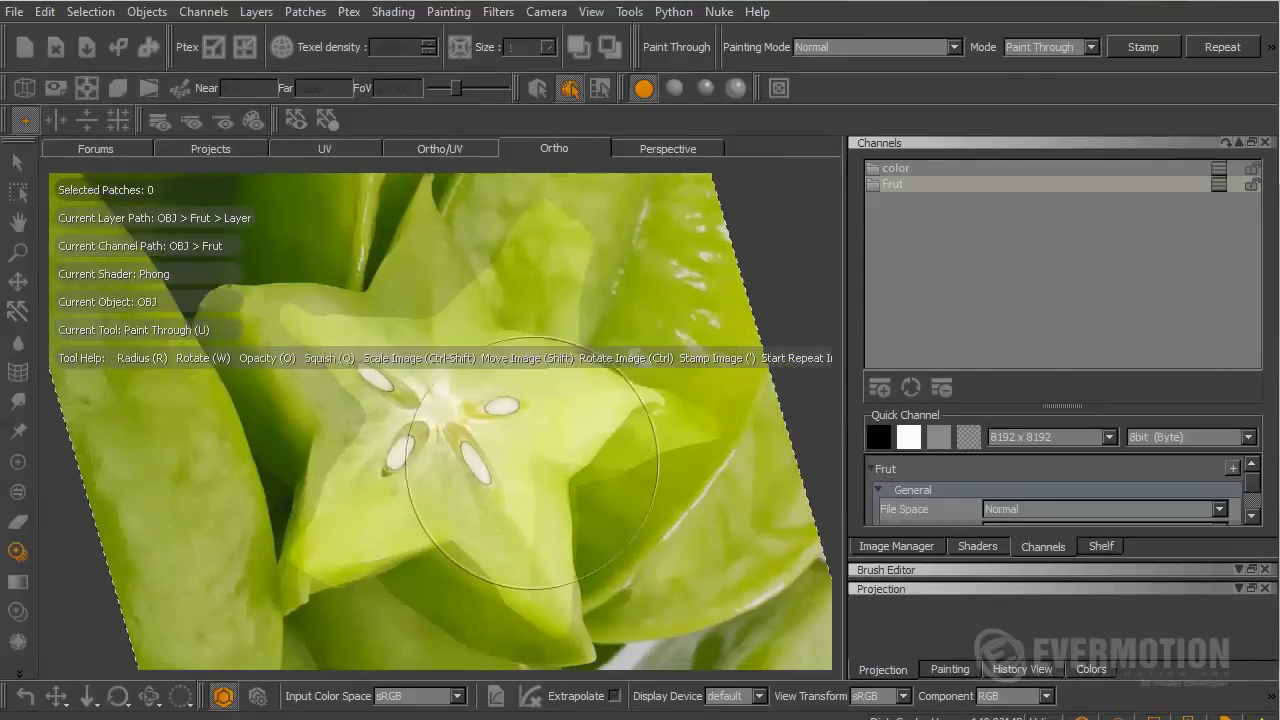
pyautogui.moveTo(246, 300); pyautogui.dragTo(238, 346)
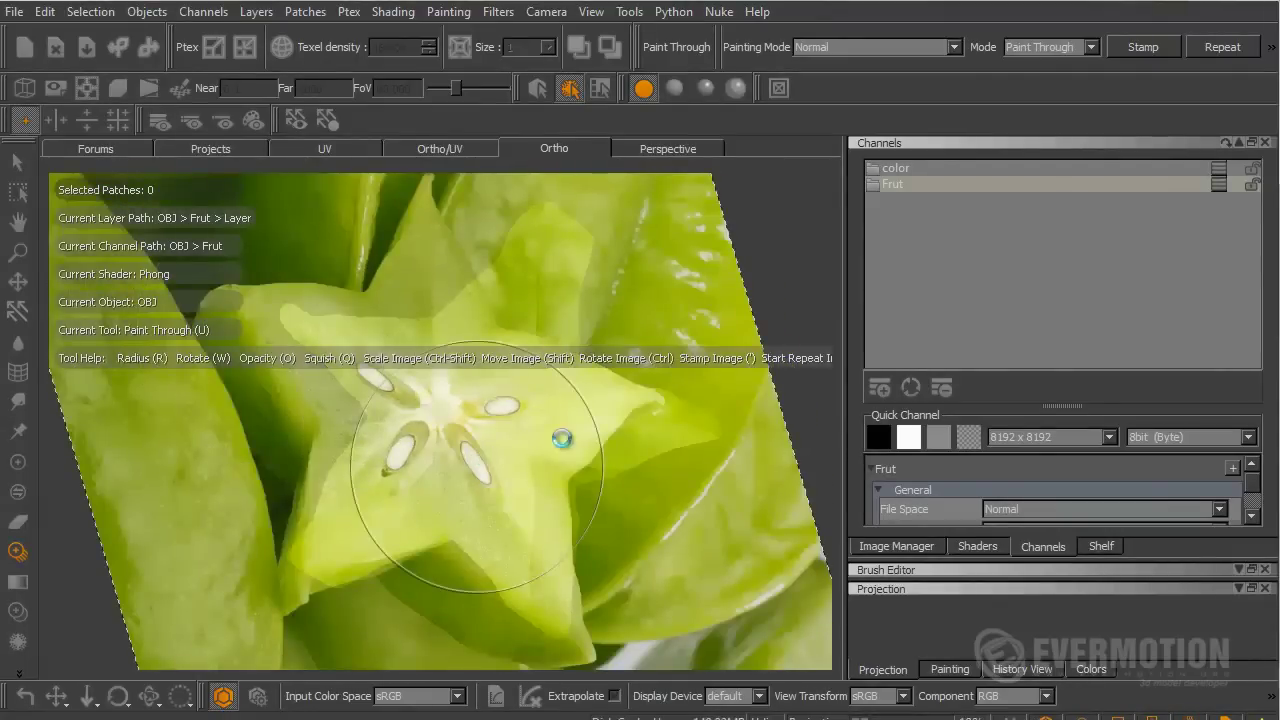
pyautogui.keyDown('alt'); pyautogui.moveTo(477, 467); pyautogui.dragTo(536, 445); pyautogui.keyUp('alt')
pyautogui.moveTo(619, 427)
pyautogui.keyDown('ctrl'); pyautogui.mouseDown()
pyautogui.moveTo(614, 450)
pyautogui.moveTo(562, 459)
pyautogui.mouseUp(); pyautogui.keyUp('ctrl')
pyautogui.moveTo(497, 257); pyautogui.dragTo(470, 264)
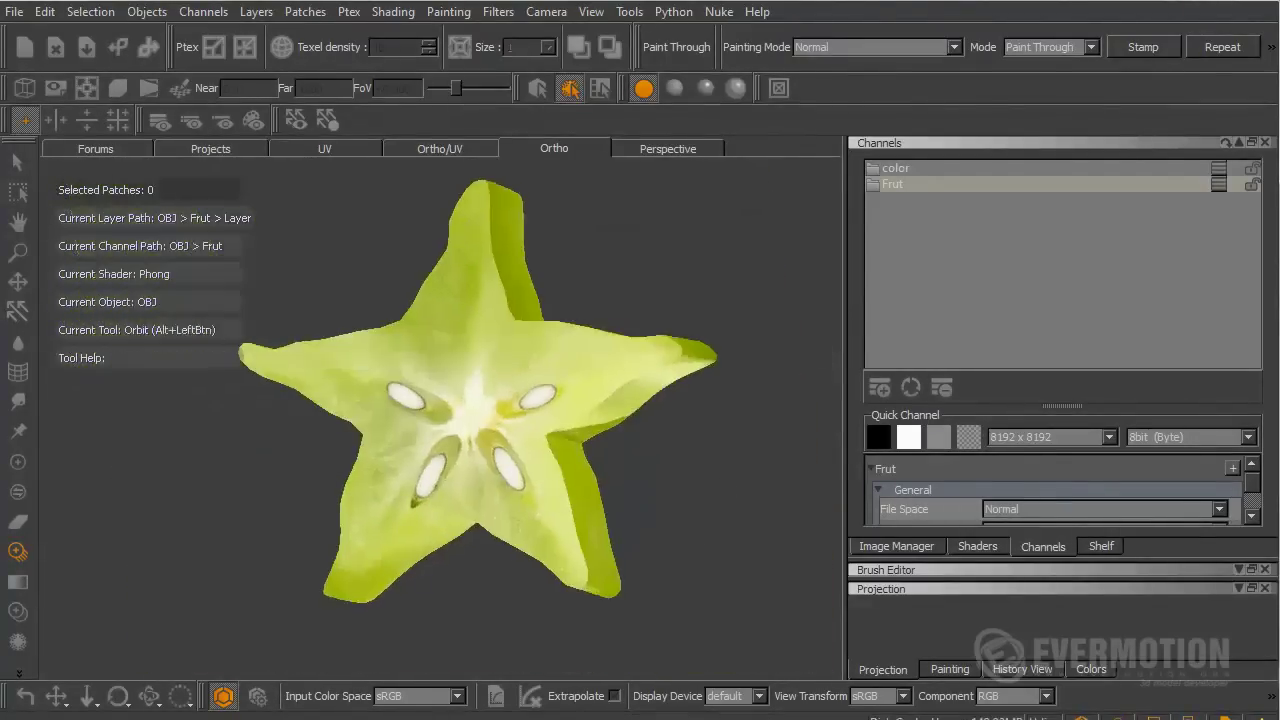
# Examine the painted star face and the sides of its arms from several angles for misplaced slice texture
pyautogui.keyDown('alt'); pyautogui.moveTo(548, 343); pyautogui.dragTo(656, 474); pyautogui.keyUp('alt')
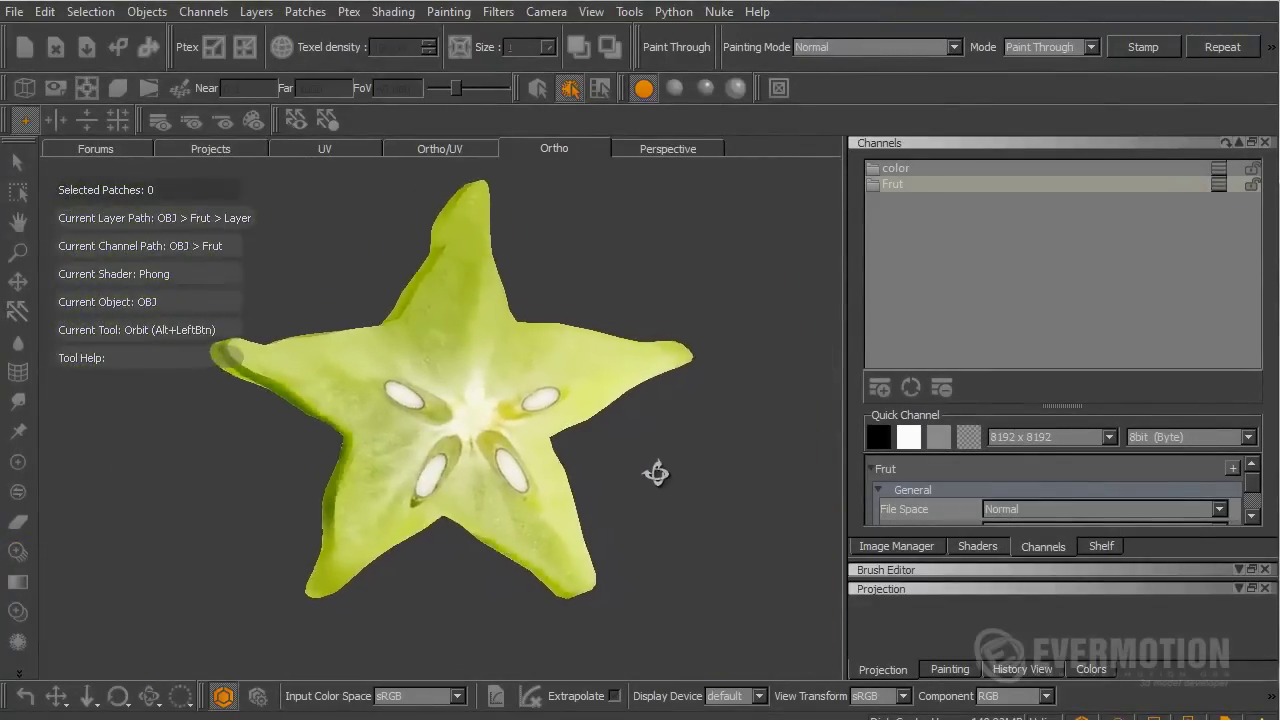
pyautogui.keyDown('alt'); pyautogui.moveTo(506, 487); pyautogui.dragTo(532, 503); pyautogui.keyUp('alt')
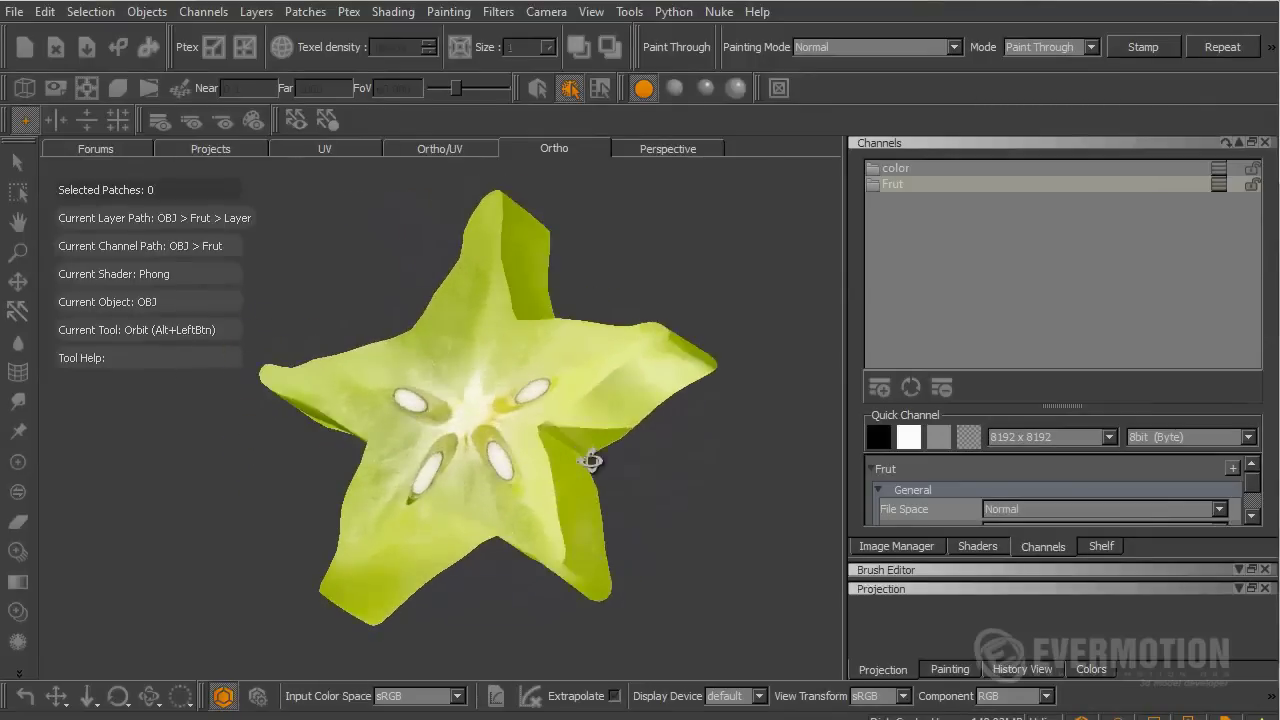
pyautogui.moveTo(609, 452)
pyautogui.keyDown('alt'); pyautogui.mouseDown(button='right')
pyautogui.moveTo(659, 480)
pyautogui.moveTo(507, 494)
pyautogui.mouseUp(button='right'); pyautogui.keyUp('alt')
pyautogui.keyDown('alt'); pyautogui.moveTo(507, 494); pyautogui.dragTo(376, 480, button='middle'); pyautogui.keyUp('alt')
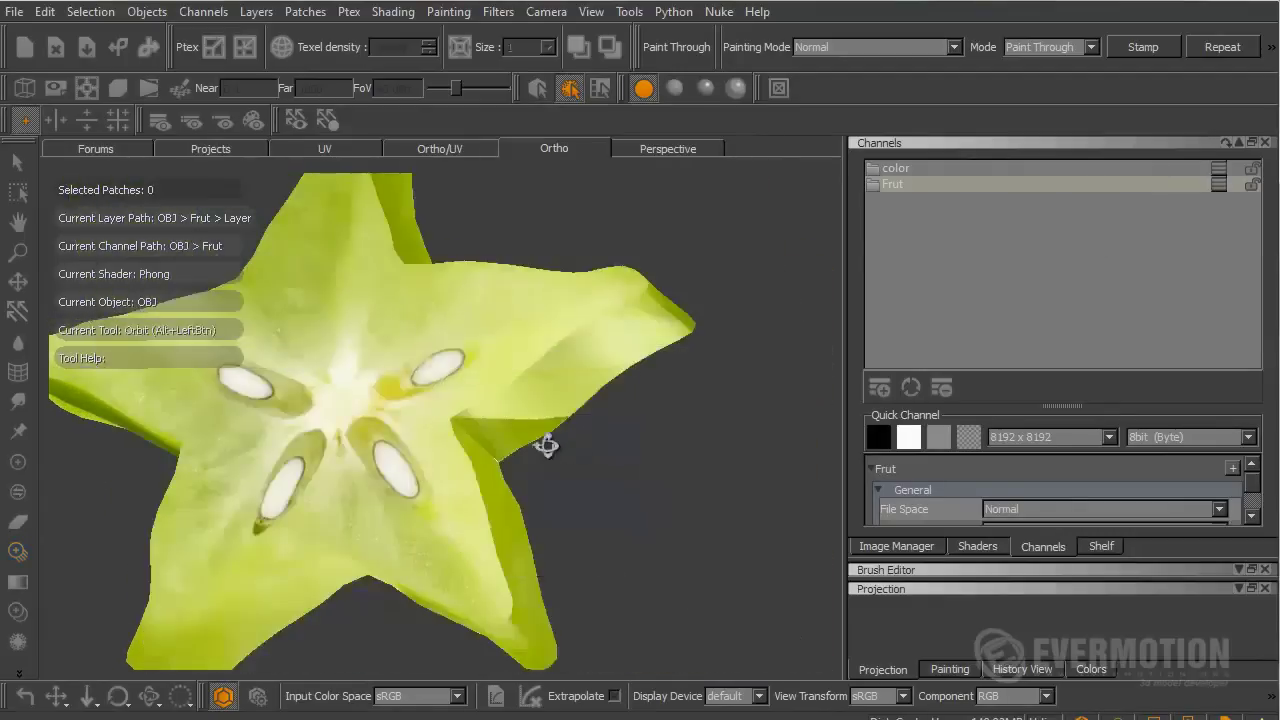
pyautogui.keyDown('alt'); pyautogui.moveTo(546, 446); pyautogui.dragTo(542, 427); pyautogui.keyUp('alt')
pyautogui.keyDown('alt'); pyautogui.moveTo(542, 427); pyautogui.dragTo(471, 492, button='middle'); pyautogui.keyUp('alt')
pyautogui.keyDown('alt'); pyautogui.moveTo(471, 492); pyautogui.dragTo(618, 450, button='right'); pyautogui.keyUp('alt')
pyautogui.moveTo(618, 463)
pyautogui.keyDown('alt'); pyautogui.mouseDown()
pyautogui.moveTo(606, 451)
pyautogui.moveTo(663, 400)
pyautogui.moveTo(636, 468)
pyautogui.mouseUp(); pyautogui.keyUp('alt')
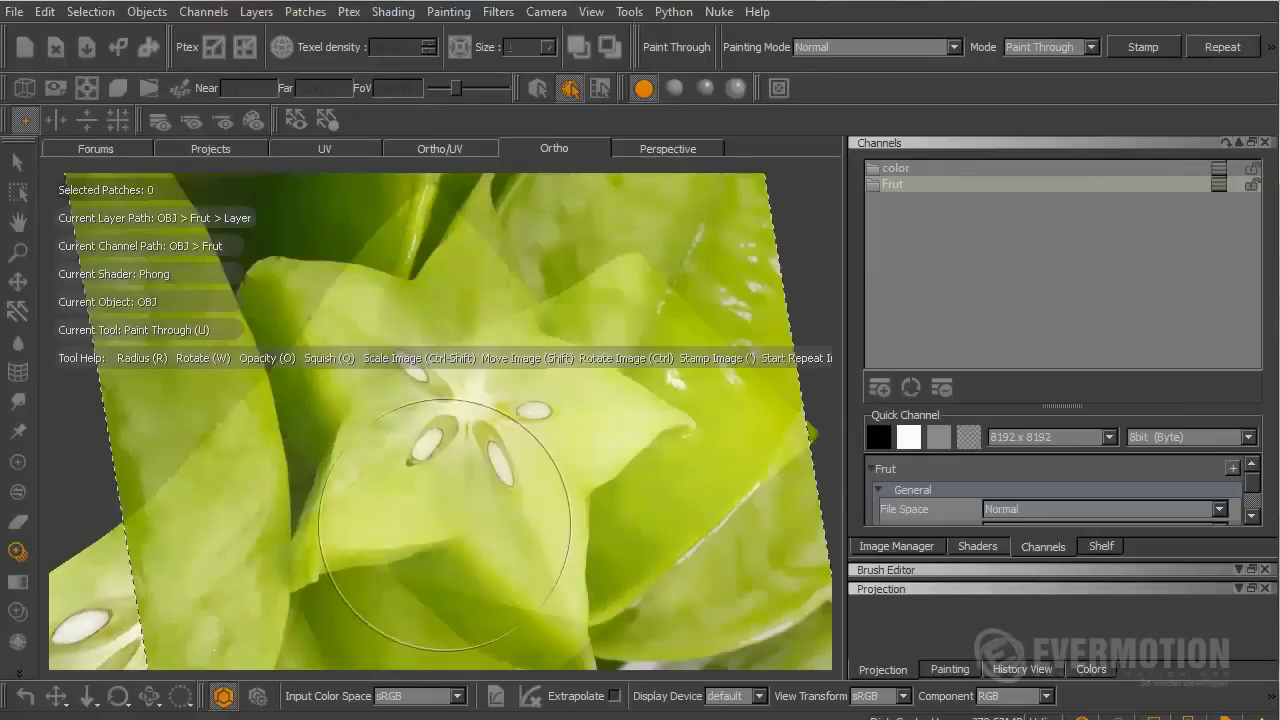
pyautogui.moveTo(400, 557)
pyautogui.keyDown('alt'); pyautogui.mouseDown()
pyautogui.moveTo(523, 523)
pyautogui.moveTo(430, 565)
pyautogui.moveTo(544, 473)
pyautogui.moveTo(483, 503)
pyautogui.moveTo(594, 400)
pyautogui.moveTo(602, 437)
pyautogui.moveTo(414, 557)
pyautogui.moveTo(457, 486)
pyautogui.moveTo(414, 503)
pyautogui.mouseUp(); pyautogui.keyUp('alt')
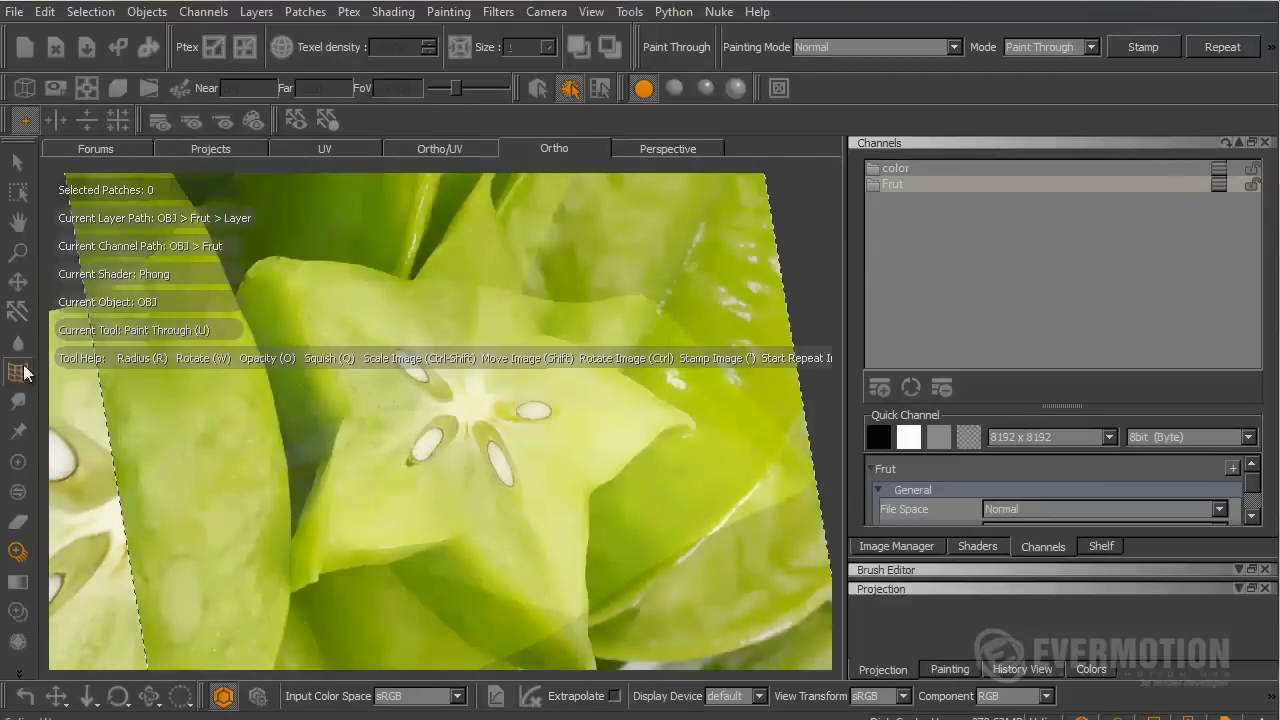
# Switch to the Paint tool with the side of the right arm in view
pyautogui.click(17, 461)
pyautogui.keyDown('alt'); pyautogui.moveTo(509, 509); pyautogui.dragTo(512, 478); pyautogui.keyUp('alt')
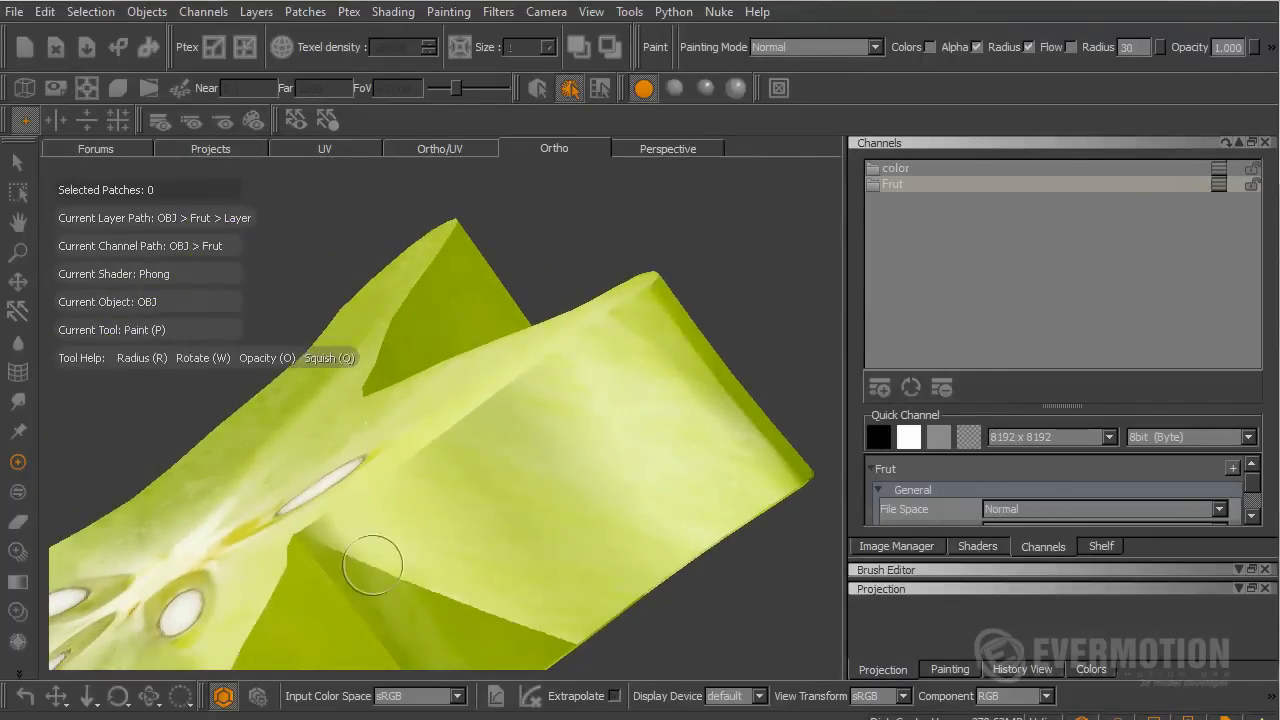
pyautogui.keyDown('alt'); pyautogui.moveTo(537, 471); pyautogui.dragTo(700, 456); pyautogui.keyUp('alt')
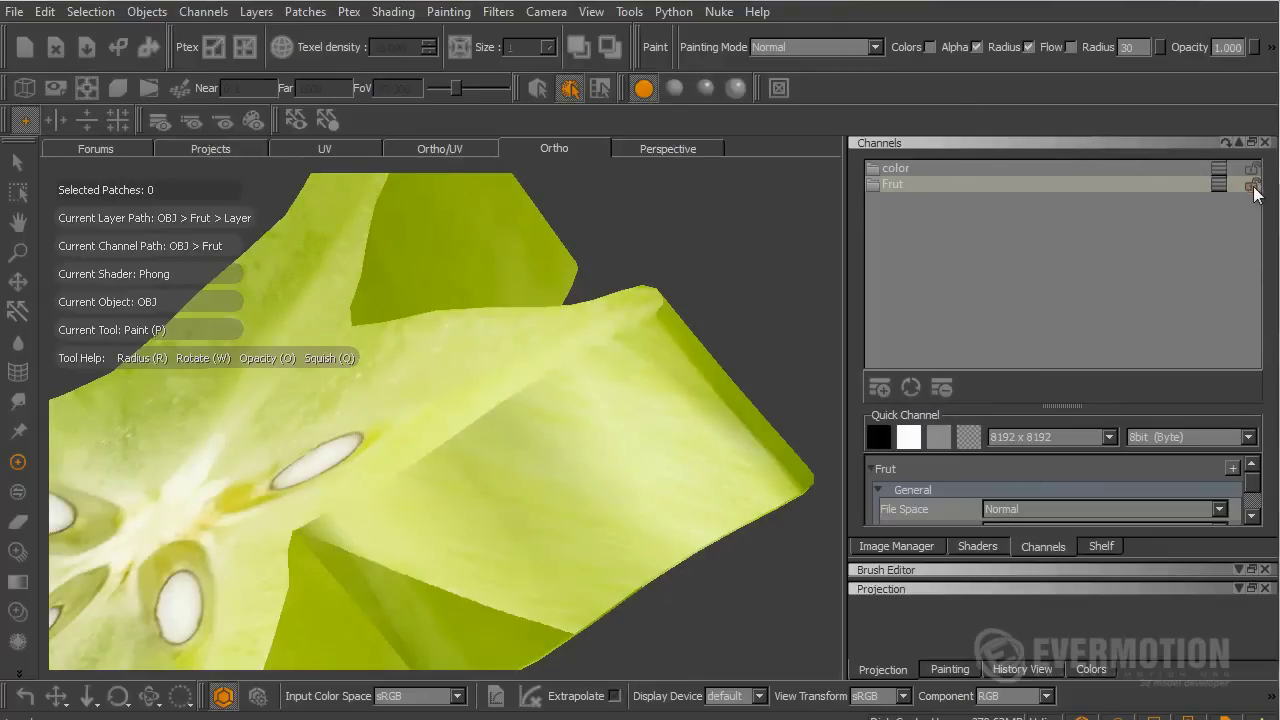
# Hide the Frut channel's top layer to check the skin texture beneath it, and show the layer again
pyautogui.click(1220, 184)
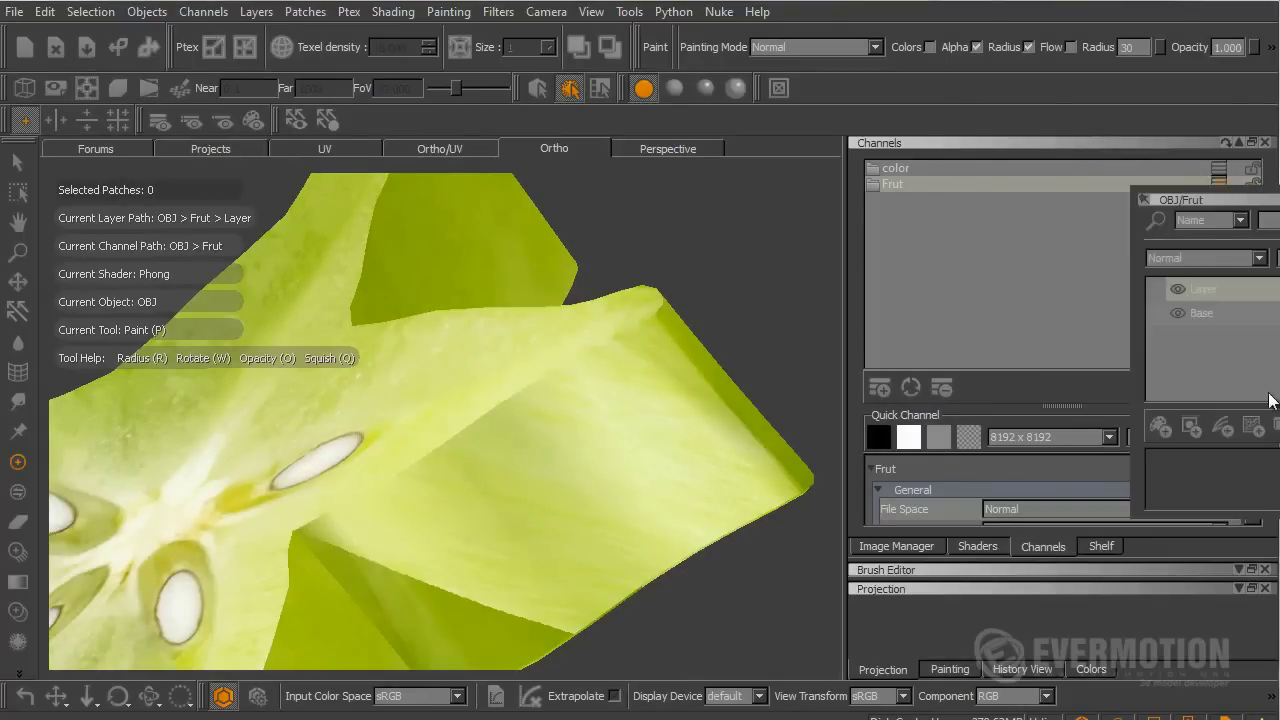
pyautogui.moveTo(680, 305)
pyautogui.keyDown('alt'); pyautogui.mouseDown()
pyautogui.moveTo(703, 263)
pyautogui.moveTo(657, 323)
pyautogui.moveTo(553, 330)
pyautogui.mouseUp(); pyautogui.keyUp('alt')
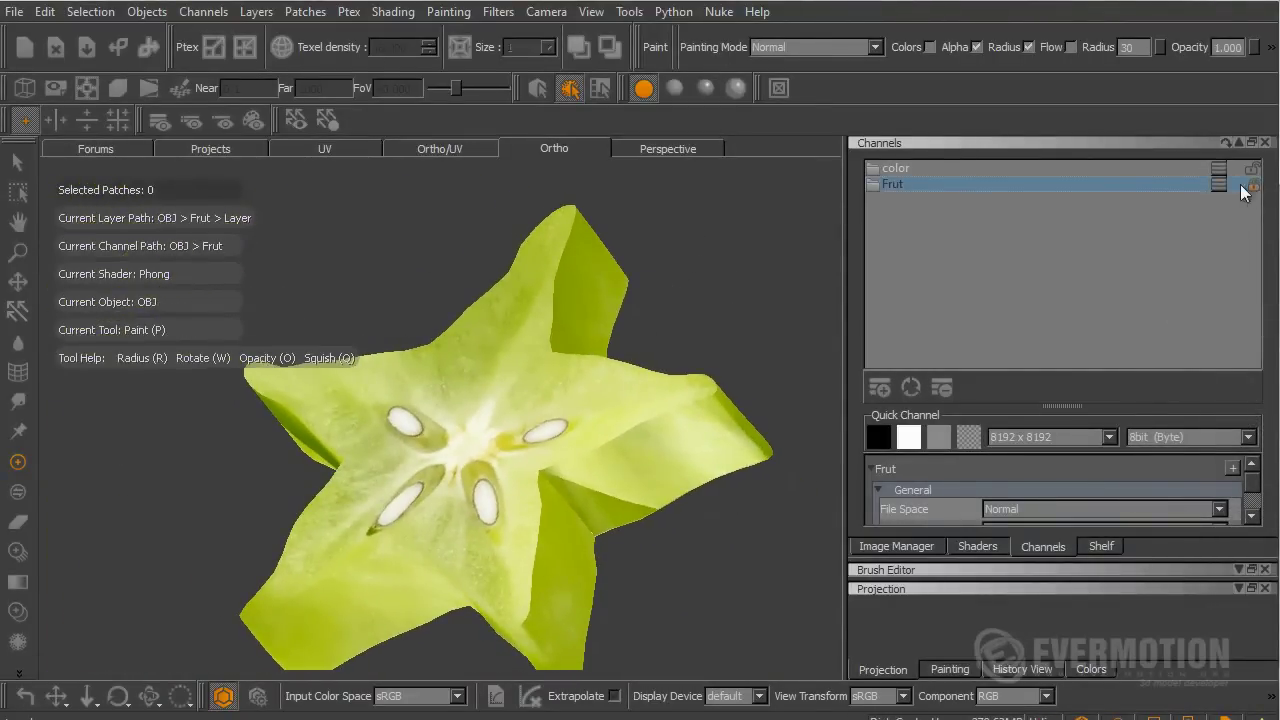
pyautogui.click(1219, 187)
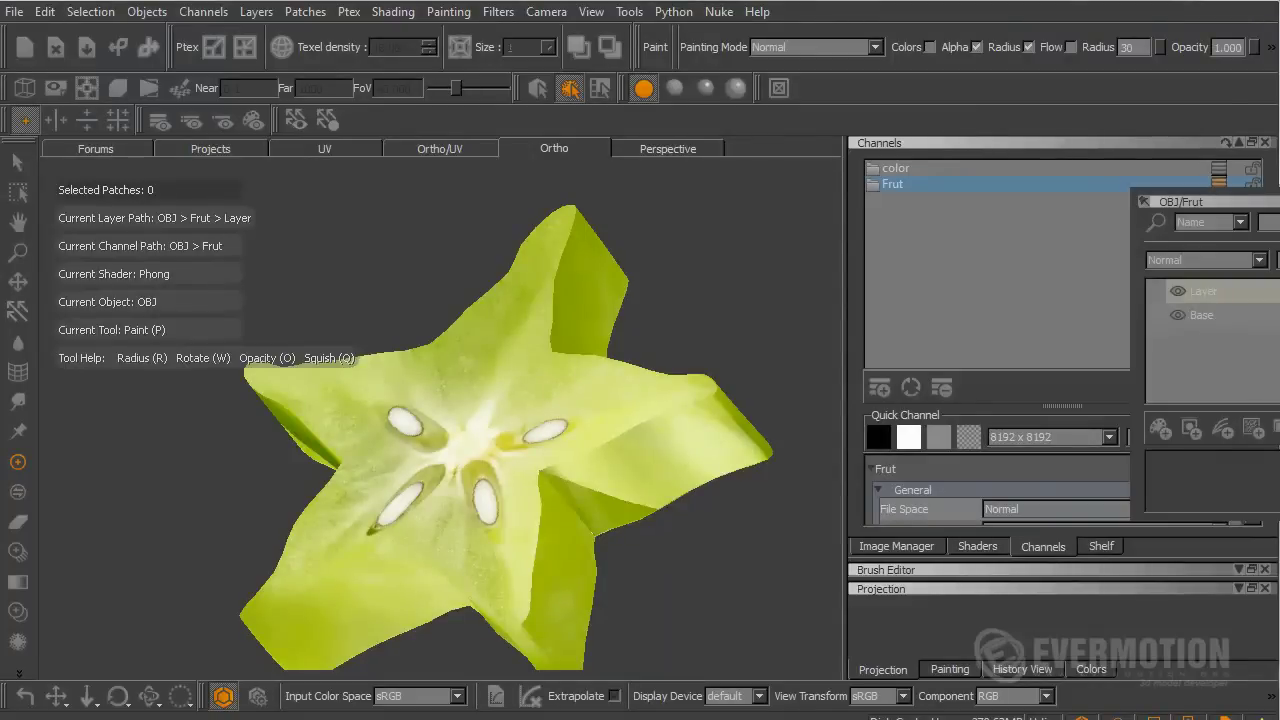
pyautogui.click(1178, 291)
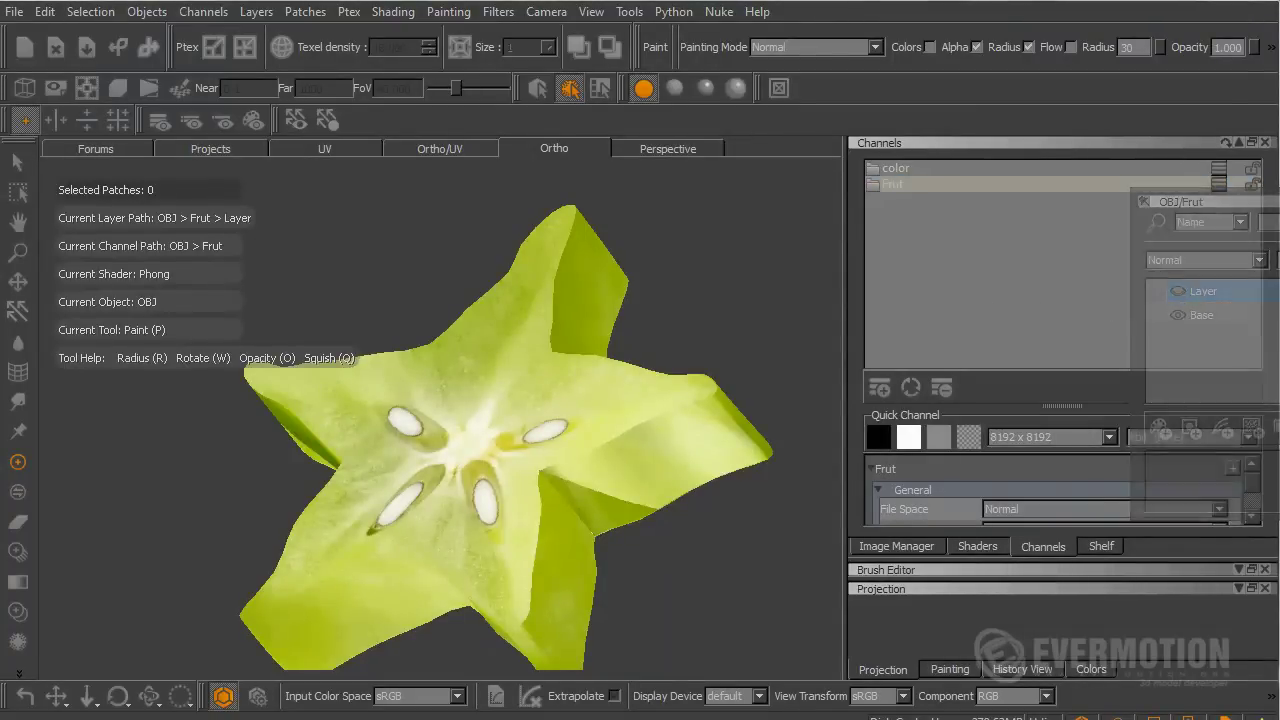
pyautogui.moveTo(706, 263)
pyautogui.keyDown('alt'); pyautogui.mouseDown()
pyautogui.moveTo(680, 343)
pyautogui.moveTo(694, 297)
pyautogui.moveTo(716, 324)
pyautogui.moveTo(648, 354)
pyautogui.mouseUp(); pyautogui.keyUp('alt')
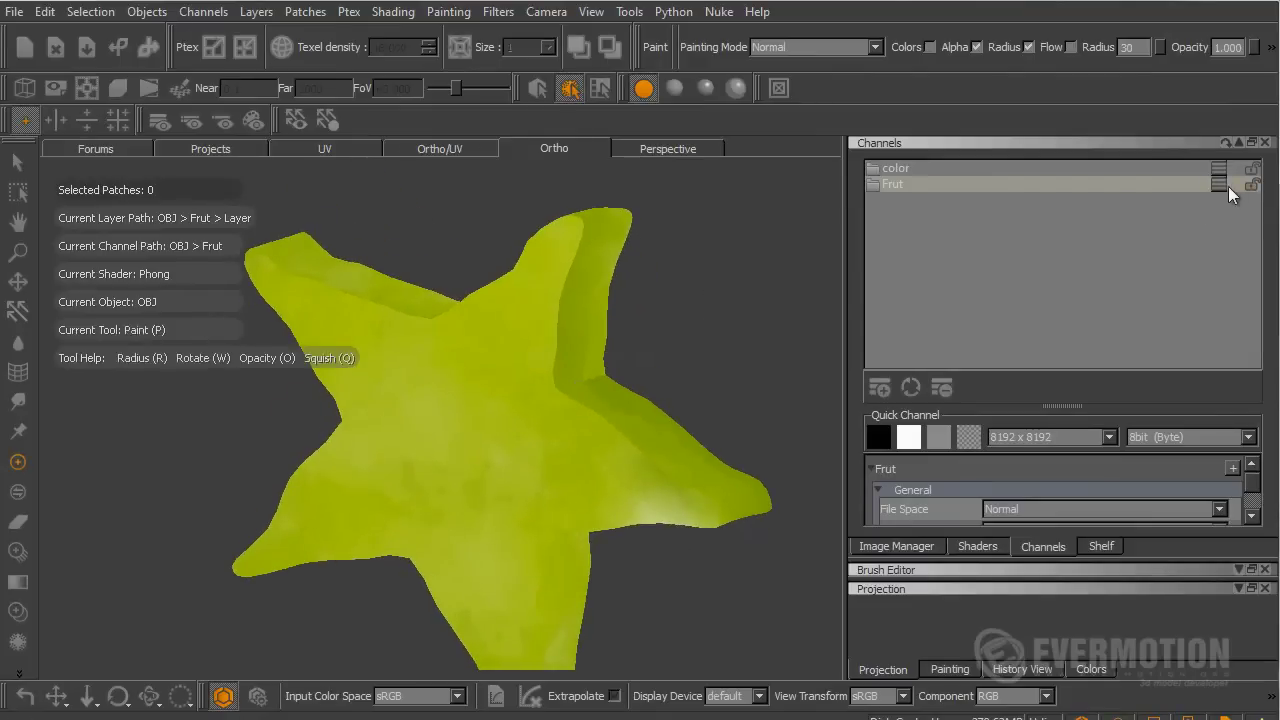
pyautogui.moveTo(1220, 184)
pyautogui.click(1178, 291)
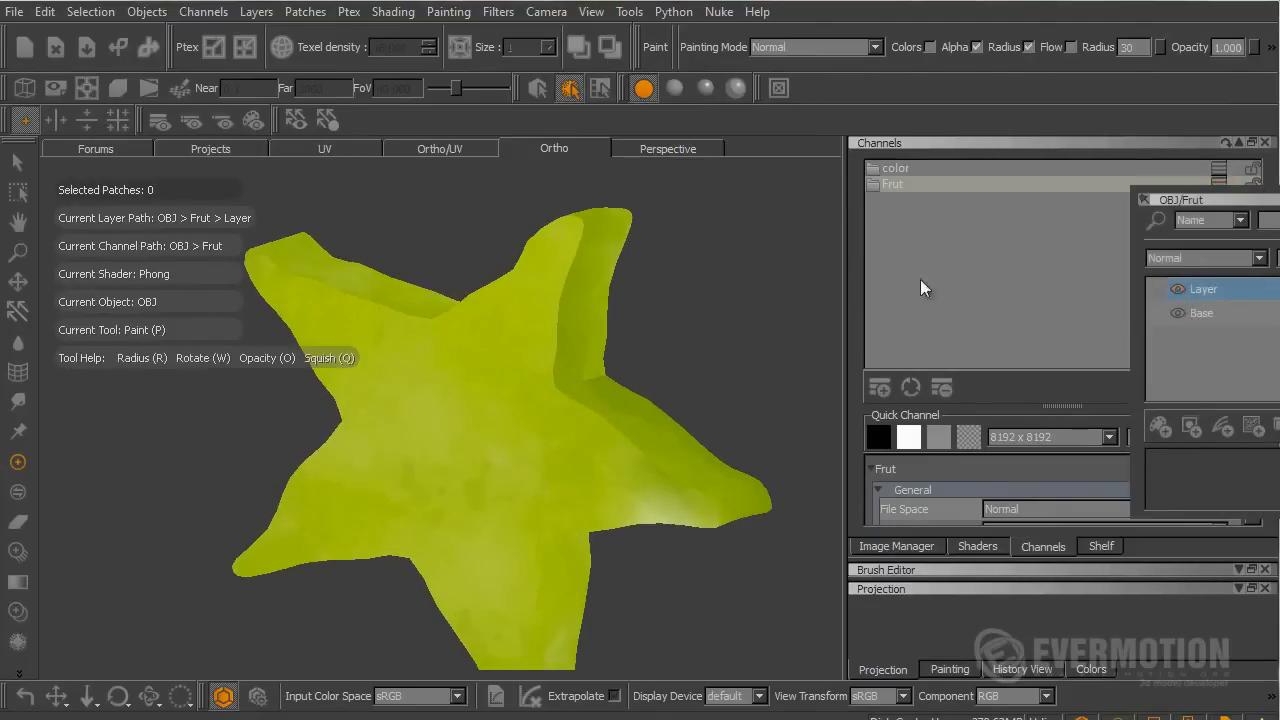
# Inspect the edges and side faces of the arms up close for slice texture spilling onto the skin
pyautogui.keyDown('alt'); pyautogui.moveTo(609, 429); pyautogui.dragTo(646, 480); pyautogui.keyUp('alt')
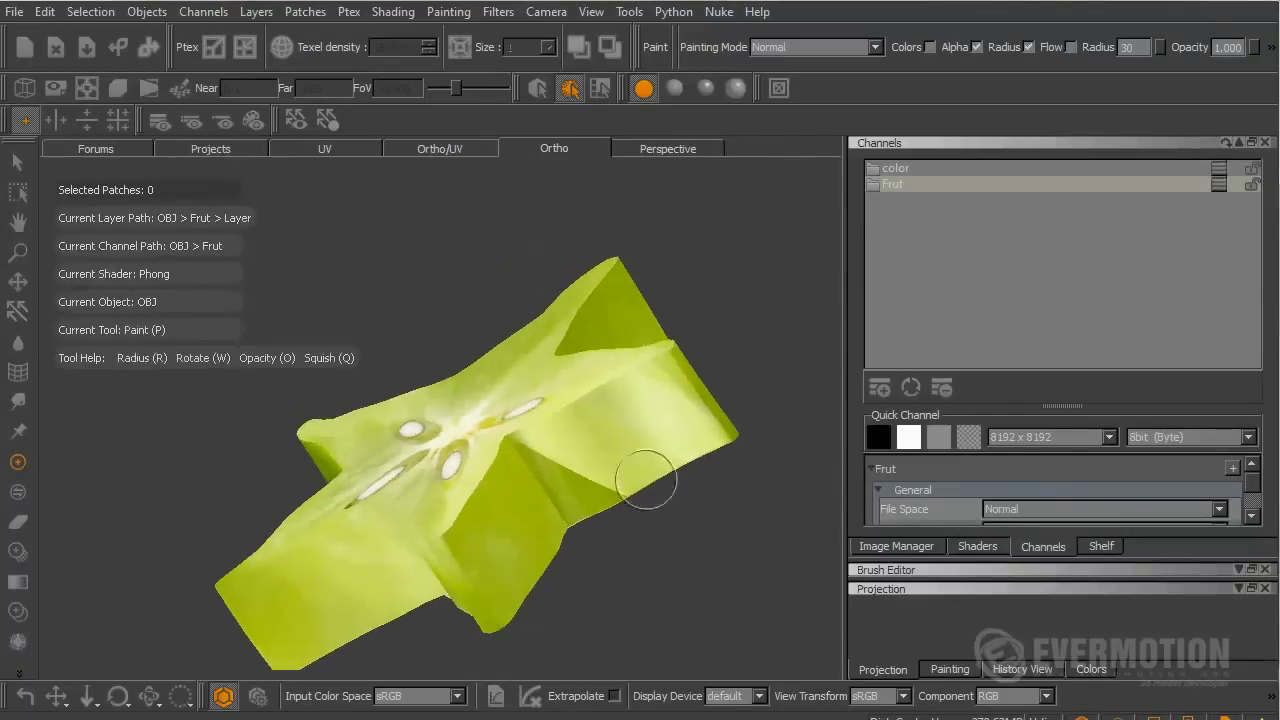
pyautogui.keyDown('alt'); pyautogui.moveTo(559, 402); pyautogui.dragTo(563, 357, button='middle'); pyautogui.keyUp('alt')
pyautogui.keyDown('alt'); pyautogui.moveTo(563, 357); pyautogui.dragTo(580, 363); pyautogui.keyUp('alt')
pyautogui.keyDown('alt'); pyautogui.moveTo(580, 363); pyautogui.dragTo(754, 366, button='right'); pyautogui.keyUp('alt')
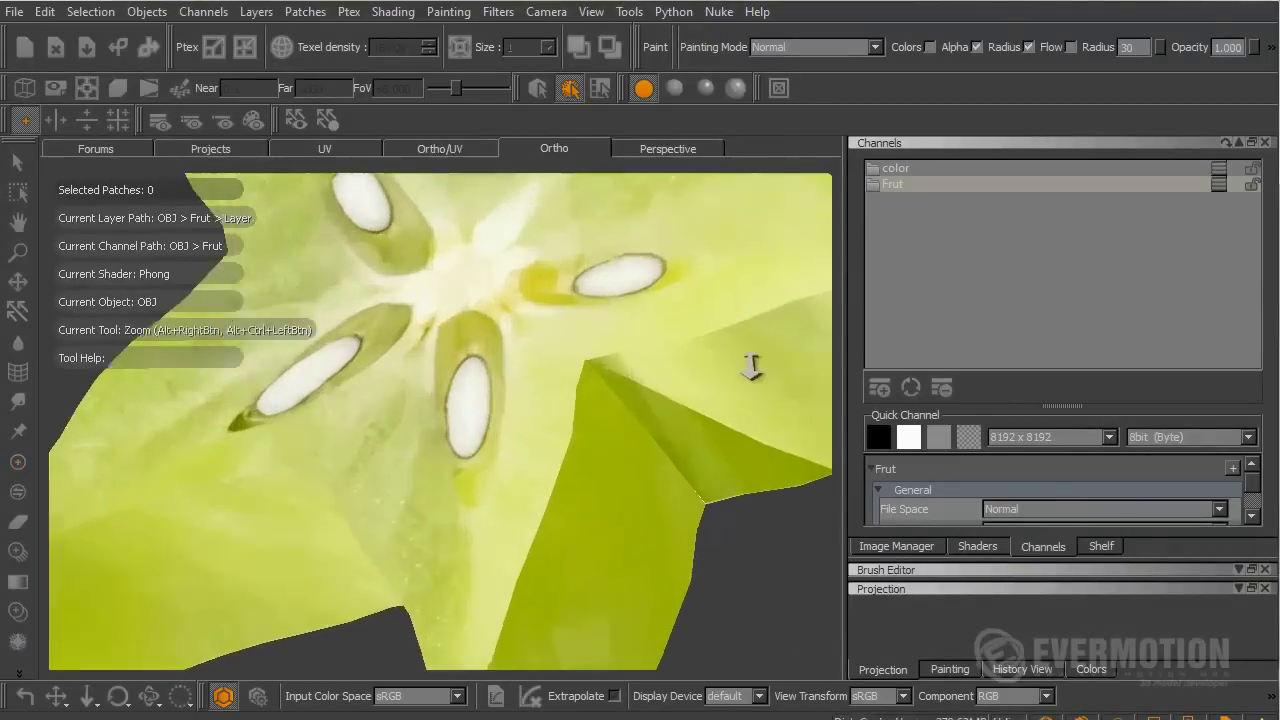
pyautogui.keyDown('alt'); pyautogui.moveTo(754, 366); pyautogui.dragTo(555, 394, button='middle'); pyautogui.keyUp('alt')
pyautogui.keyDown('alt'); pyautogui.moveTo(580, 344); pyautogui.dragTo(688, 457, button='middle'); pyautogui.keyUp('alt')
pyautogui.keyDown('alt'); pyautogui.moveTo(649, 306); pyautogui.dragTo(583, 506, button='middle'); pyautogui.keyUp('alt')
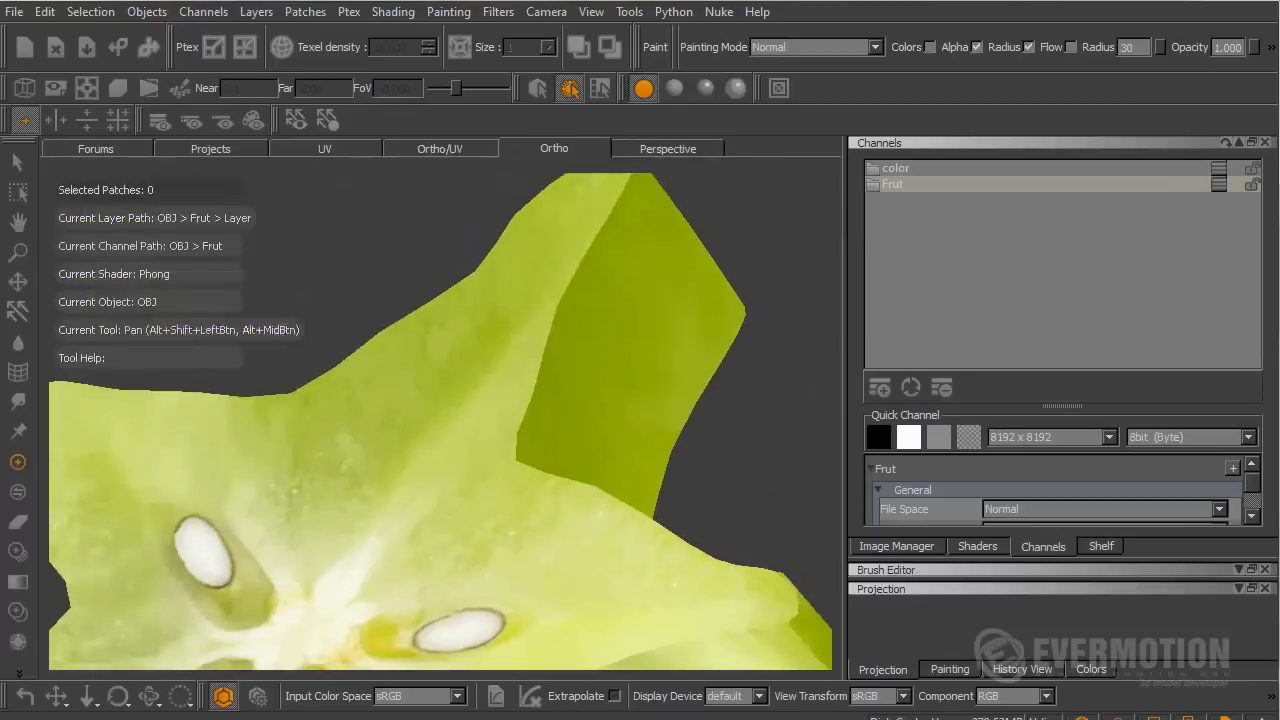
pyautogui.keyDown('alt'); pyautogui.moveTo(617, 423); pyautogui.dragTo(638, 392); pyautogui.keyUp('alt')
pyautogui.moveTo(638, 392)
pyautogui.keyDown('alt'); pyautogui.mouseDown(button='middle')
pyautogui.moveTo(523, 329)
pyautogui.moveTo(497, 295)
pyautogui.mouseUp(button='middle'); pyautogui.keyUp('alt')
pyautogui.keyDown('alt'); pyautogui.moveTo(497, 295); pyautogui.dragTo(610, 400, button='right'); pyautogui.keyUp('alt')
pyautogui.keyDown('alt'); pyautogui.moveTo(610, 552); pyautogui.dragTo(540, 442, button='middle'); pyautogui.keyUp('alt')
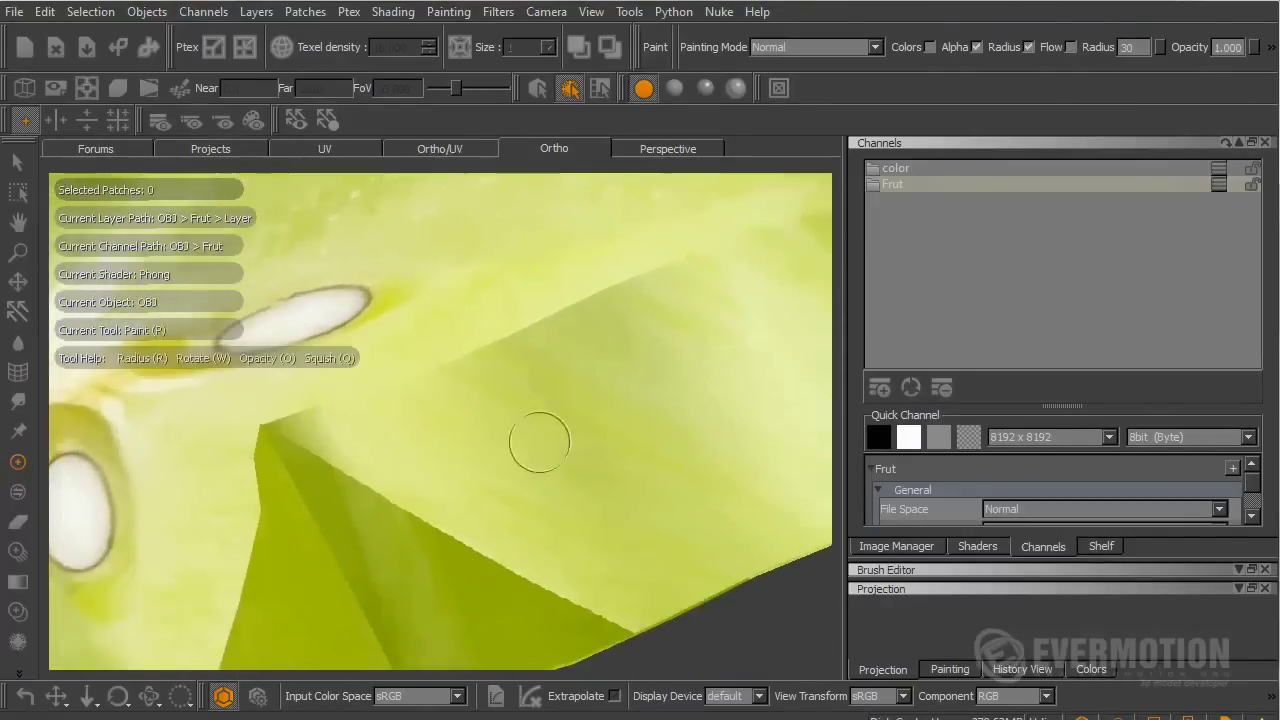
pyautogui.keyDown('alt'); pyautogui.moveTo(570, 404); pyautogui.dragTo(442, 480, button='right'); pyautogui.keyUp('alt')
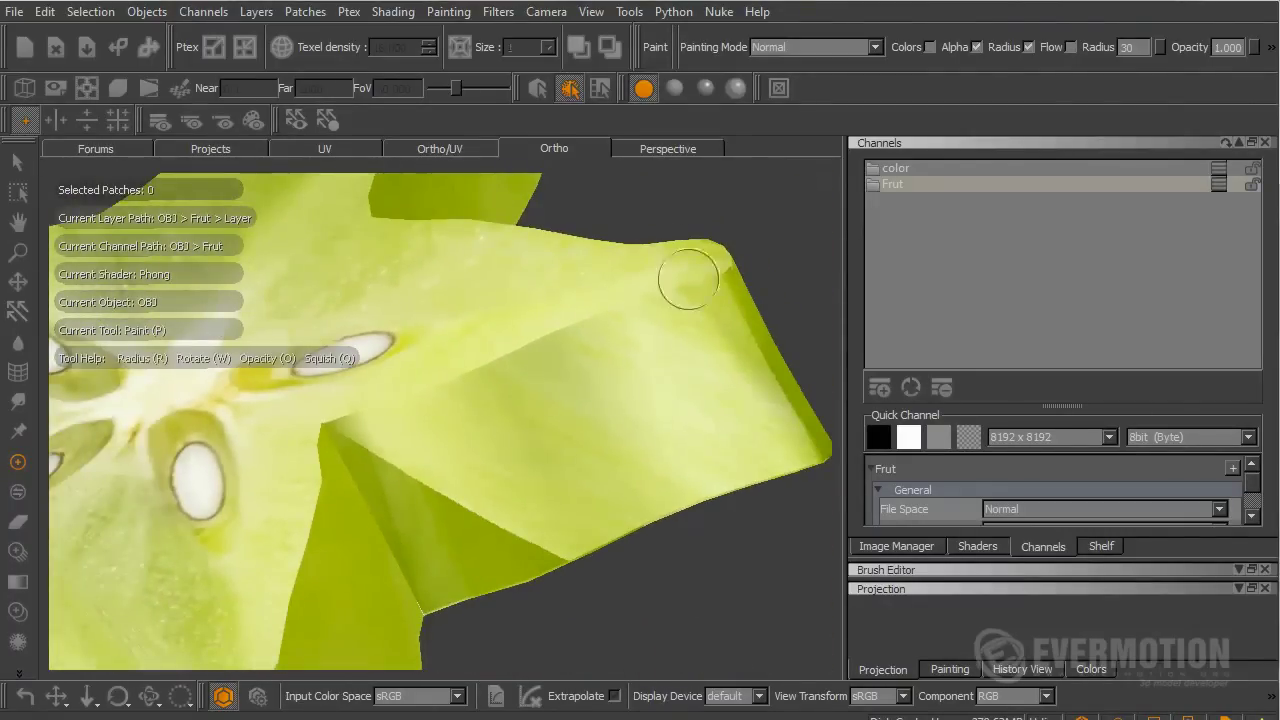
# Set the painting mode to Clear and erase the slice texture from the side faces of the right arm
pyautogui.click(840, 45)
pyautogui.click(792, 43)
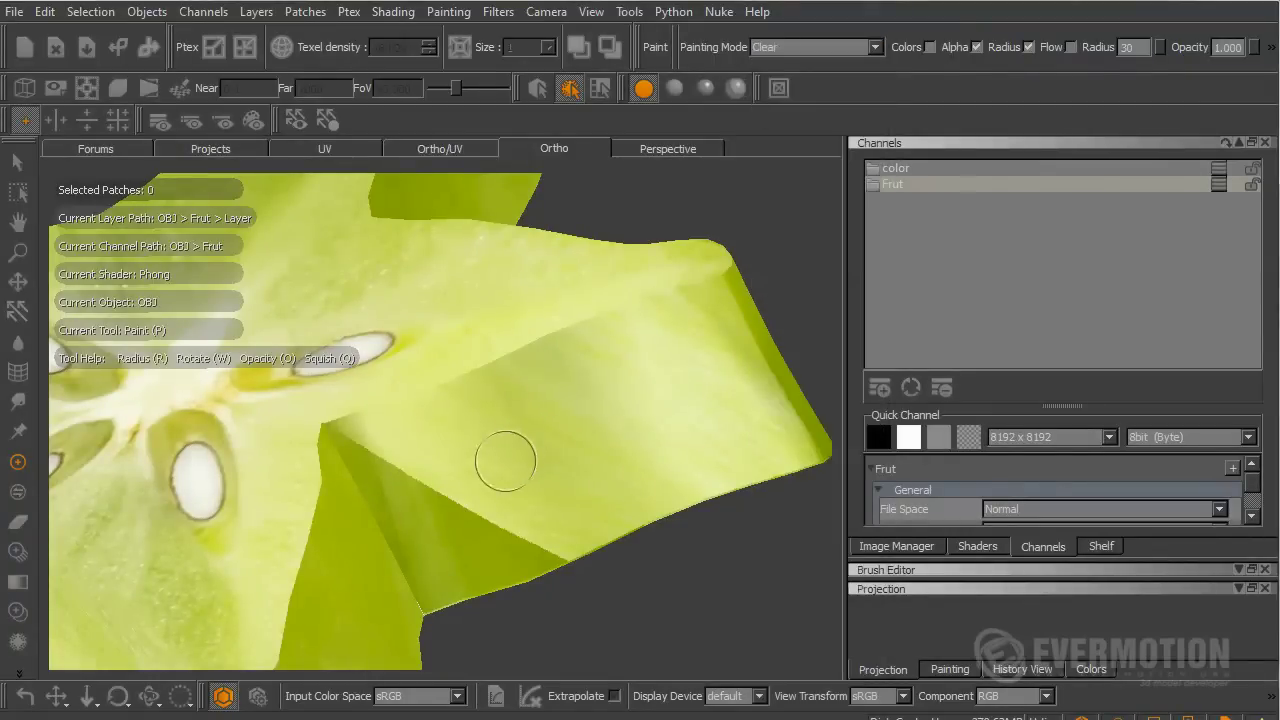
pyautogui.moveTo(473, 482)
pyautogui.mouseDown()
pyautogui.moveTo(478, 492)
pyautogui.moveTo(357, 535)
pyautogui.moveTo(409, 490)
pyautogui.moveTo(386, 465)
pyautogui.mouseUp()
pyautogui.moveTo(352, 425)
pyautogui.mouseDown()
pyautogui.moveTo(715, 290)
pyautogui.moveTo(518, 432)
pyautogui.moveTo(525, 458)
pyautogui.moveTo(664, 423)
pyautogui.moveTo(800, 462)
pyautogui.moveTo(470, 562)
pyautogui.moveTo(537, 507)
pyautogui.mouseUp()
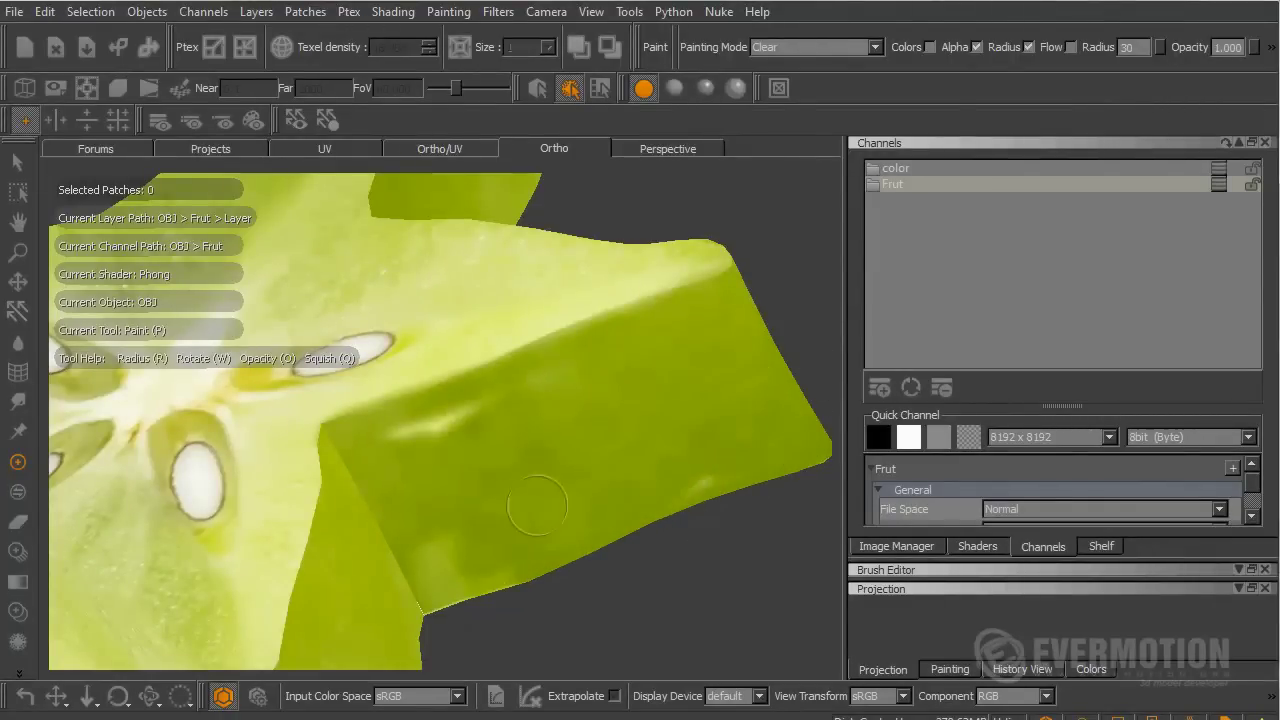
pyautogui.moveTo(560, 432); pyautogui.dragTo(434, 432)
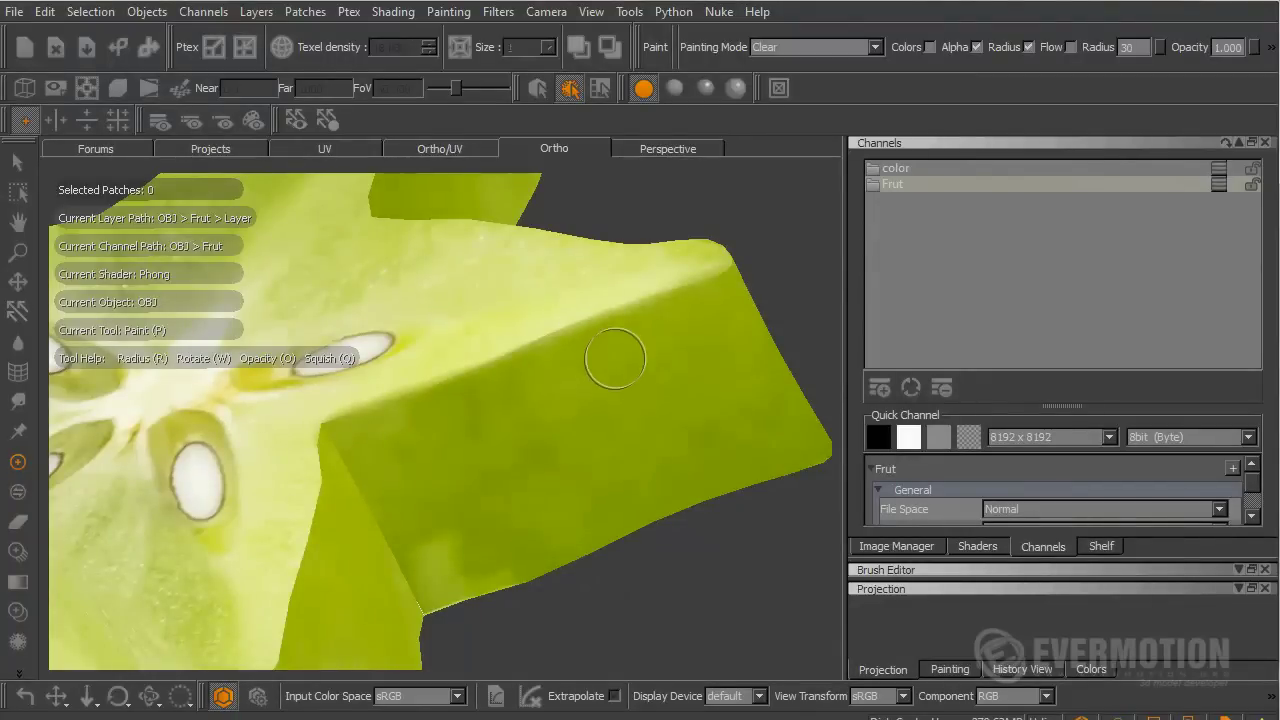
# Turn to another arm, use basic lighting to find its edge, erase slice texture along its side, and return to flat lighting
pyautogui.moveTo(615, 359)
pyautogui.keyDown('alt'); pyautogui.mouseDown()
pyautogui.moveTo(543, 371)
pyautogui.moveTo(583, 289)
pyautogui.moveTo(490, 293)
pyautogui.mouseUp(); pyautogui.keyUp('alt')
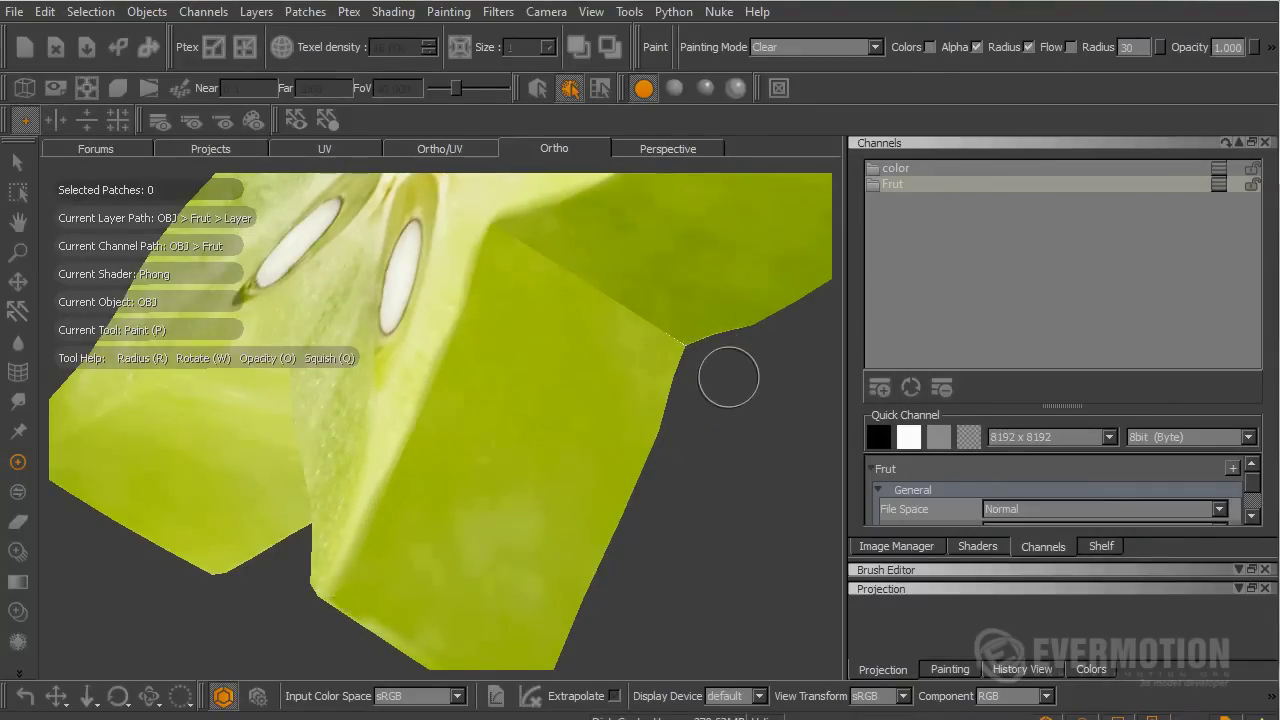
pyautogui.moveTo(457, 491)
pyautogui.keyDown('alt'); pyautogui.mouseDown()
pyautogui.moveTo(543, 463)
pyautogui.moveTo(543, 494)
pyautogui.moveTo(656, 423)
pyautogui.moveTo(634, 429)
pyautogui.moveTo(646, 486)
pyautogui.mouseUp(); pyautogui.keyUp('alt')
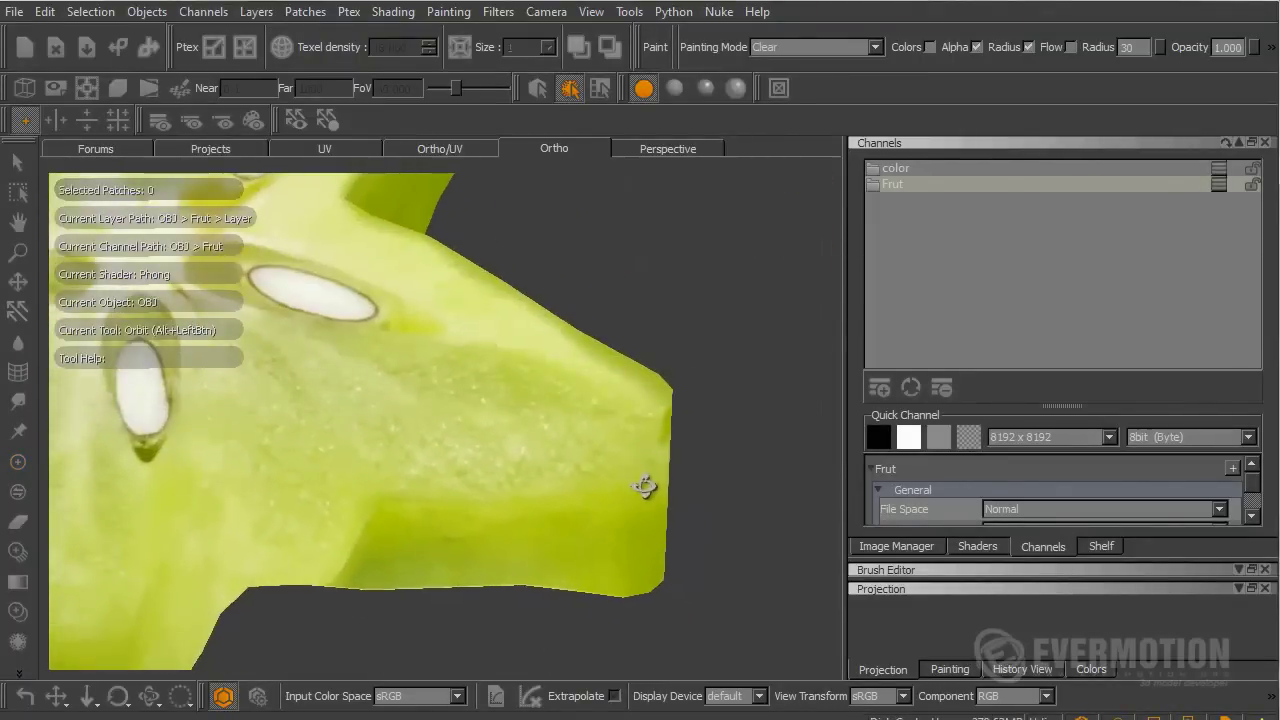
pyautogui.click(676, 88)
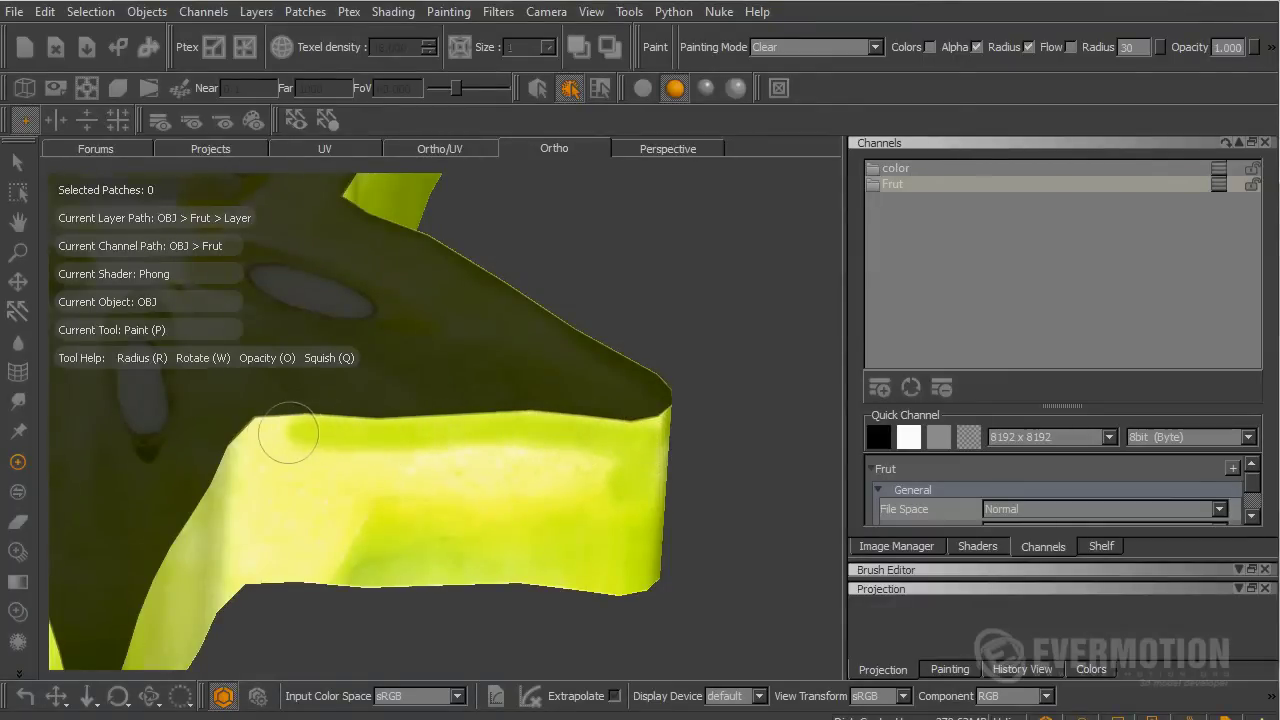
pyautogui.moveTo(289, 432)
pyautogui.mouseDown()
pyautogui.moveTo(250, 450)
pyautogui.moveTo(430, 470)
pyautogui.moveTo(614, 457)
pyautogui.moveTo(413, 460)
pyautogui.mouseUp()
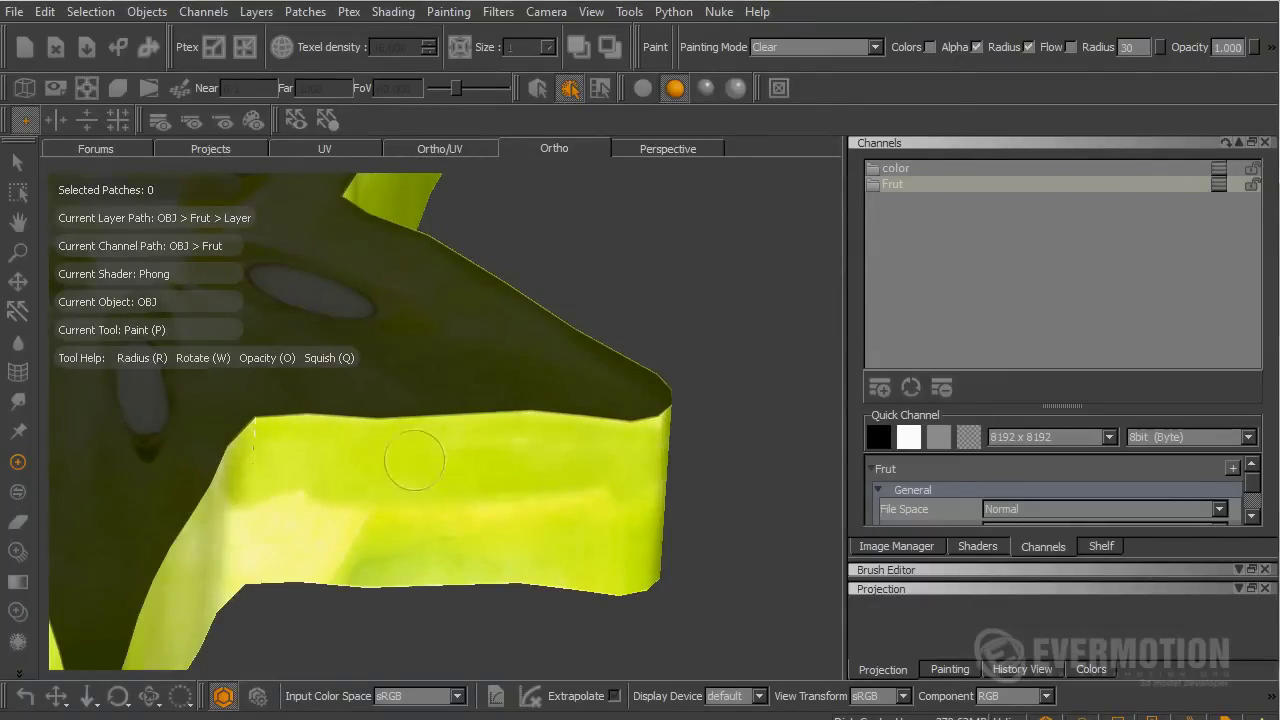
pyautogui.click(643, 88)
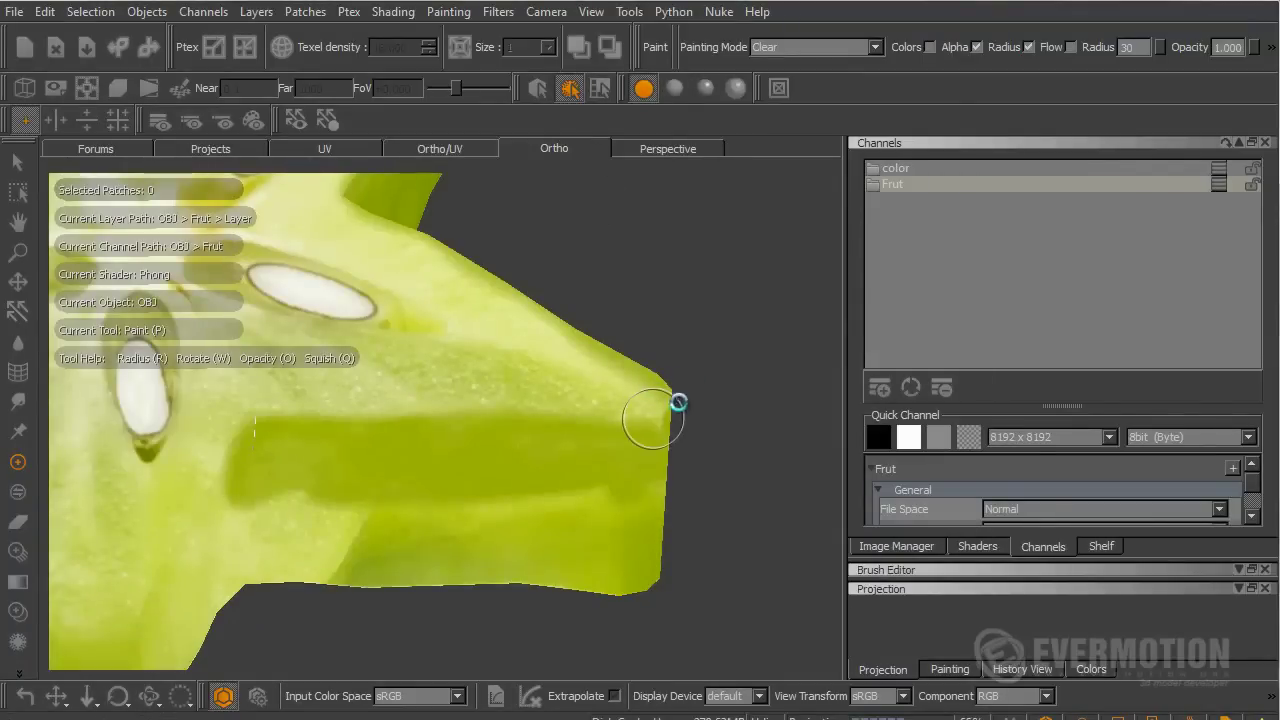
# Erase the remaining slice texture from the lower arm's side face and bake the strokes onto the layer
pyautogui.moveTo(652, 420)
pyautogui.keyDown('alt'); pyautogui.mouseDown()
pyautogui.moveTo(500, 400)
pyautogui.moveTo(620, 354)
pyautogui.moveTo(593, 227)
pyautogui.moveTo(443, 523)
pyautogui.moveTo(557, 386)
pyautogui.moveTo(592, 410)
pyautogui.moveTo(606, 523)
pyautogui.moveTo(700, 310)
pyautogui.moveTo(645, 290)
pyautogui.moveTo(722, 342)
pyautogui.mouseUp(); pyautogui.keyUp('alt')
pyautogui.press('b')
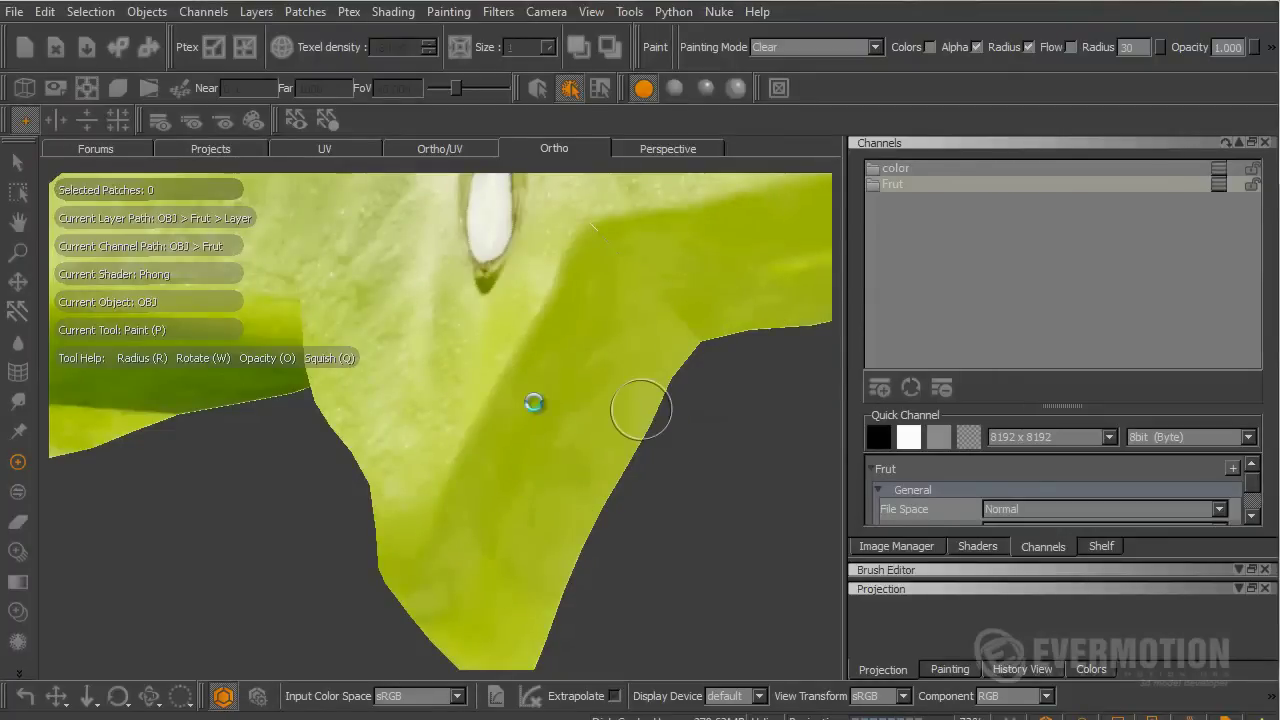
pyautogui.moveTo(465, 476)
pyautogui.mouseDown(button='middle')
pyautogui.moveTo(477, 449)
pyautogui.moveTo(449, 429)
pyautogui.moveTo(598, 446)
pyautogui.mouseUp(button='middle')
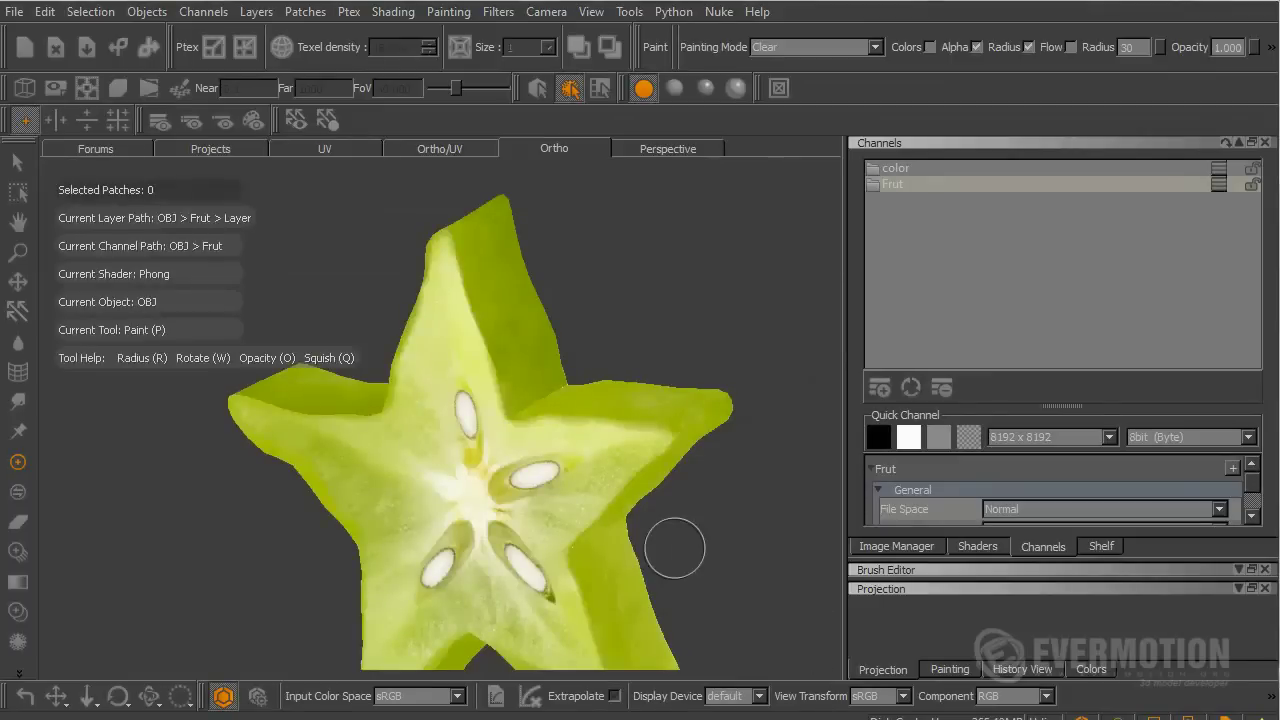
# Examine the whole slice and the side faces of its arms for leftover slice texture
pyautogui.scroll(-2, 675, 548)
pyautogui.keyDown('alt'); pyautogui.moveTo(637, 537); pyautogui.dragTo(668, 462, button='middle'); pyautogui.keyUp('alt')
pyautogui.keyDown('alt'); pyautogui.moveTo(668, 462); pyautogui.dragTo(694, 476); pyautogui.keyUp('alt')
pyautogui.keyDown('alt'); pyautogui.moveTo(694, 476); pyautogui.dragTo(697, 469, button='right'); pyautogui.keyUp('alt')
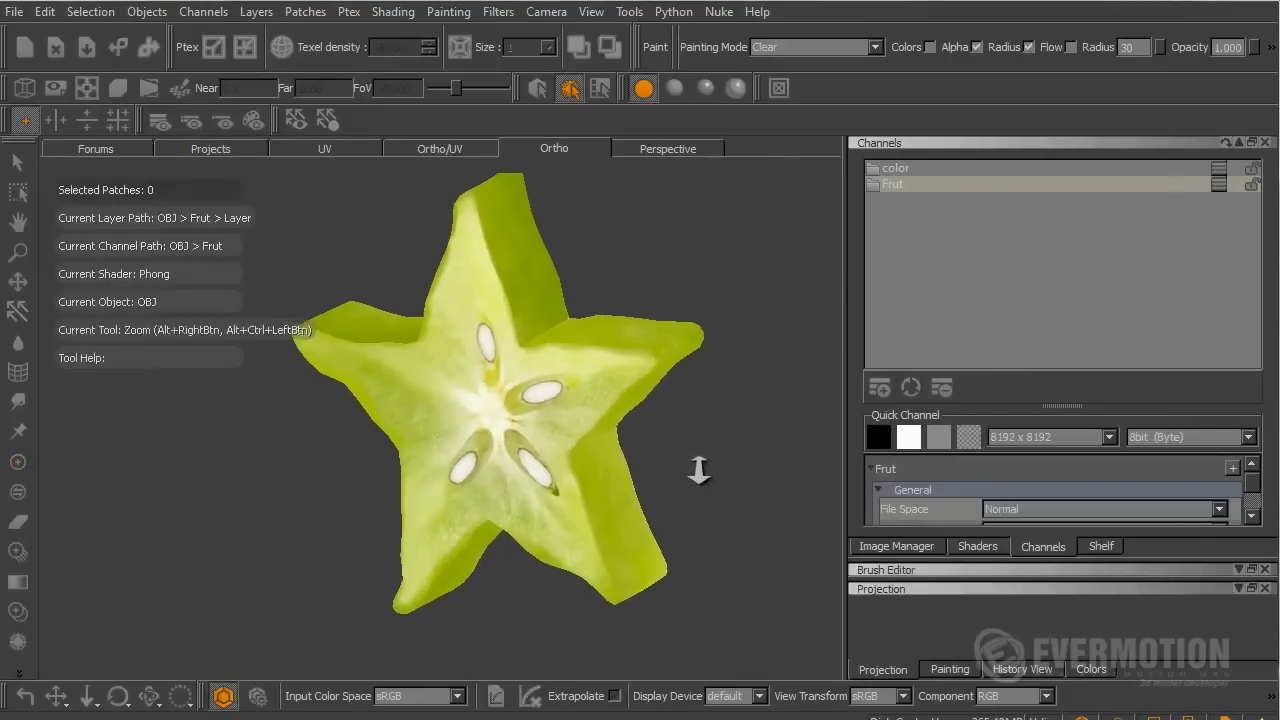
pyautogui.keyDown('alt'); pyautogui.moveTo(697, 469); pyautogui.dragTo(785, 441); pyautogui.keyUp('alt')
pyautogui.moveTo(785, 441)
pyautogui.keyDown('alt'); pyautogui.mouseDown(button='right')
pyautogui.moveTo(797, 449)
pyautogui.moveTo(729, 451)
pyautogui.mouseUp(button='right'); pyautogui.keyUp('alt')
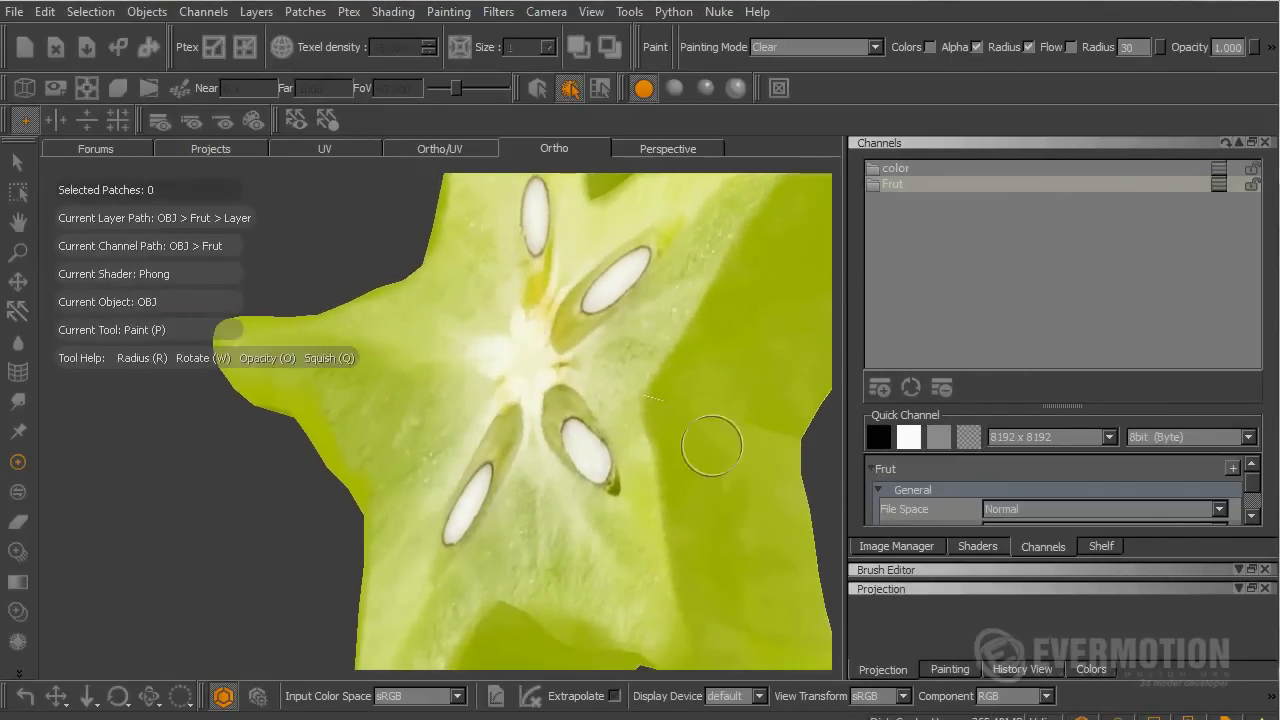
pyautogui.moveTo(655, 477)
pyautogui.keyDown('alt'); pyautogui.mouseDown()
pyautogui.moveTo(720, 500)
pyautogui.moveTo(686, 434)
pyautogui.moveTo(549, 451)
pyautogui.moveTo(467, 498)
pyautogui.mouseUp(); pyautogui.keyUp('alt')
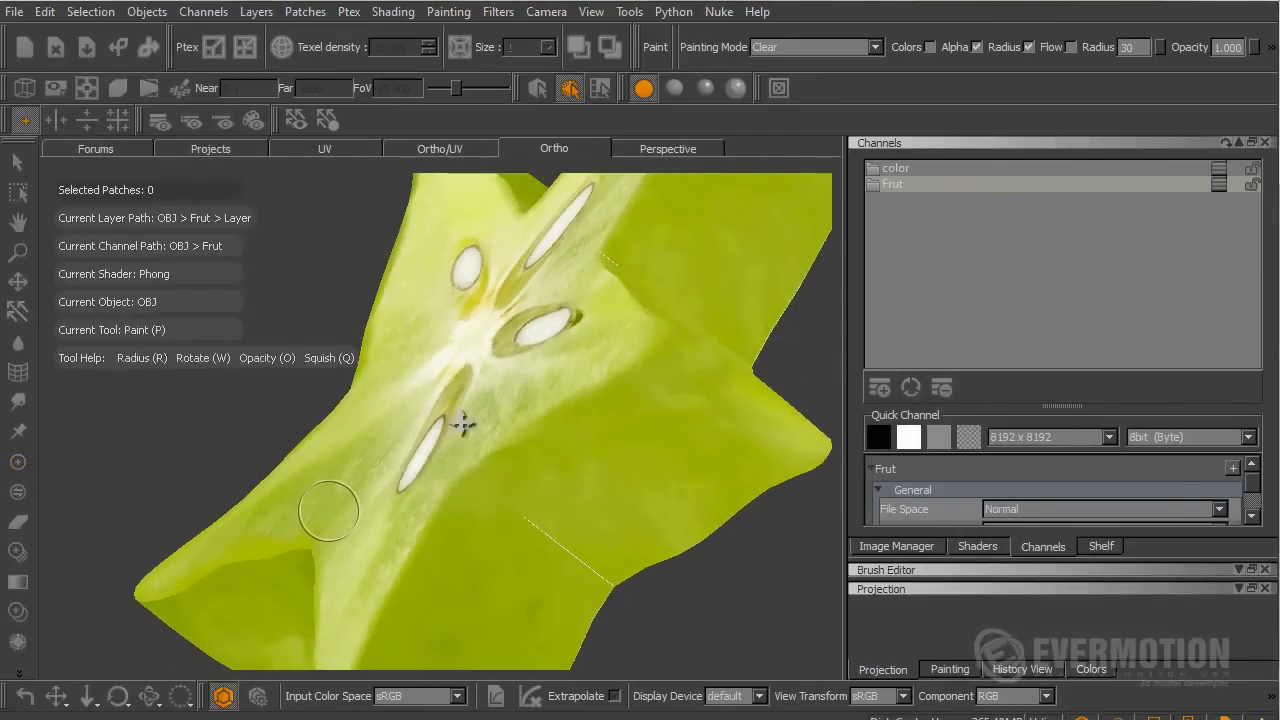
pyautogui.moveTo(462, 424)
pyautogui.keyDown('alt'); pyautogui.mouseDown()
pyautogui.moveTo(434, 429)
pyautogui.moveTo(500, 417)
pyautogui.moveTo(429, 463)
pyautogui.moveTo(543, 441)
pyautogui.moveTo(554, 457)
pyautogui.moveTo(684, 406)
pyautogui.mouseUp(); pyautogui.keyUp('alt')
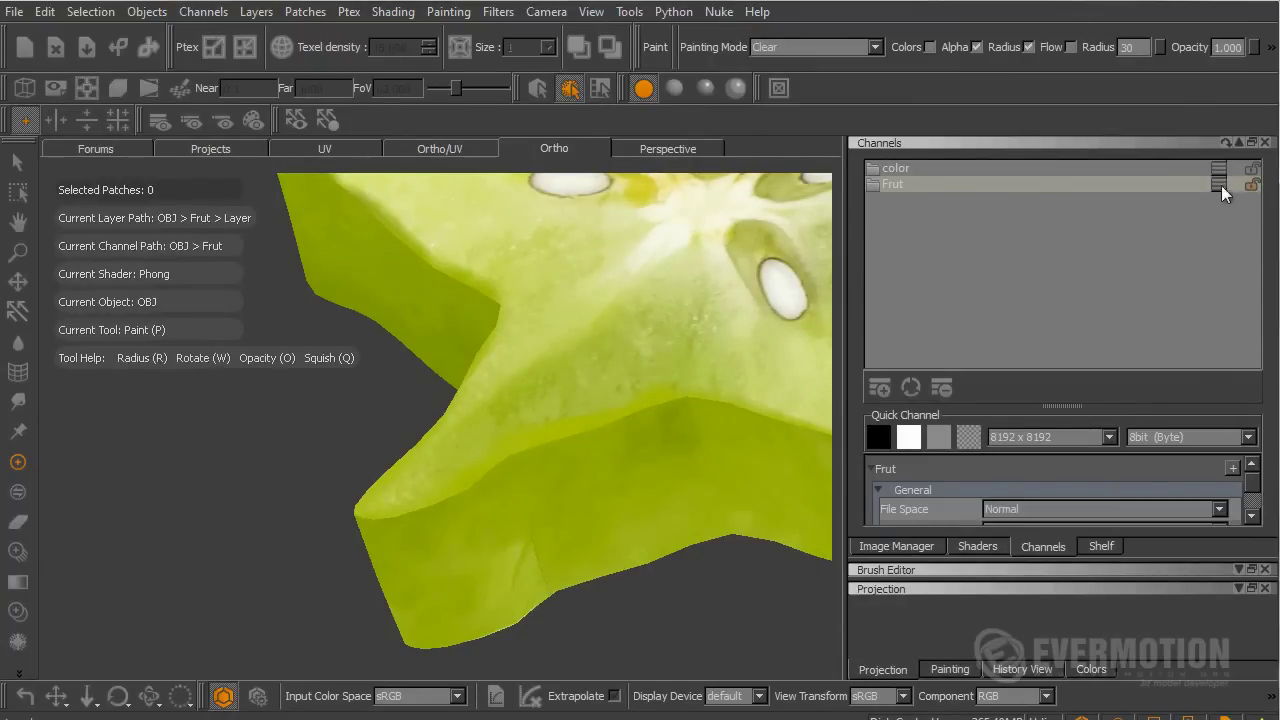
# Select the Base layer of the Frut channel and hide the slice layer above it
pyautogui.click(1219, 184)
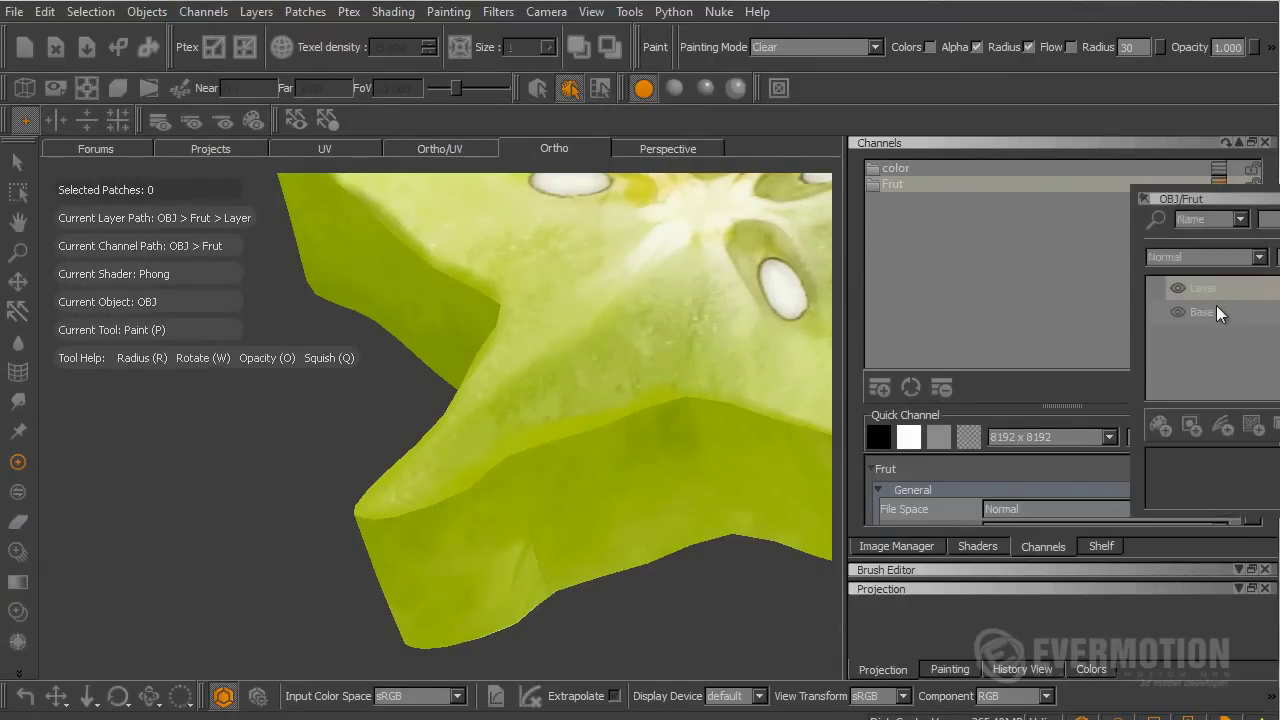
pyautogui.click(1206, 313)
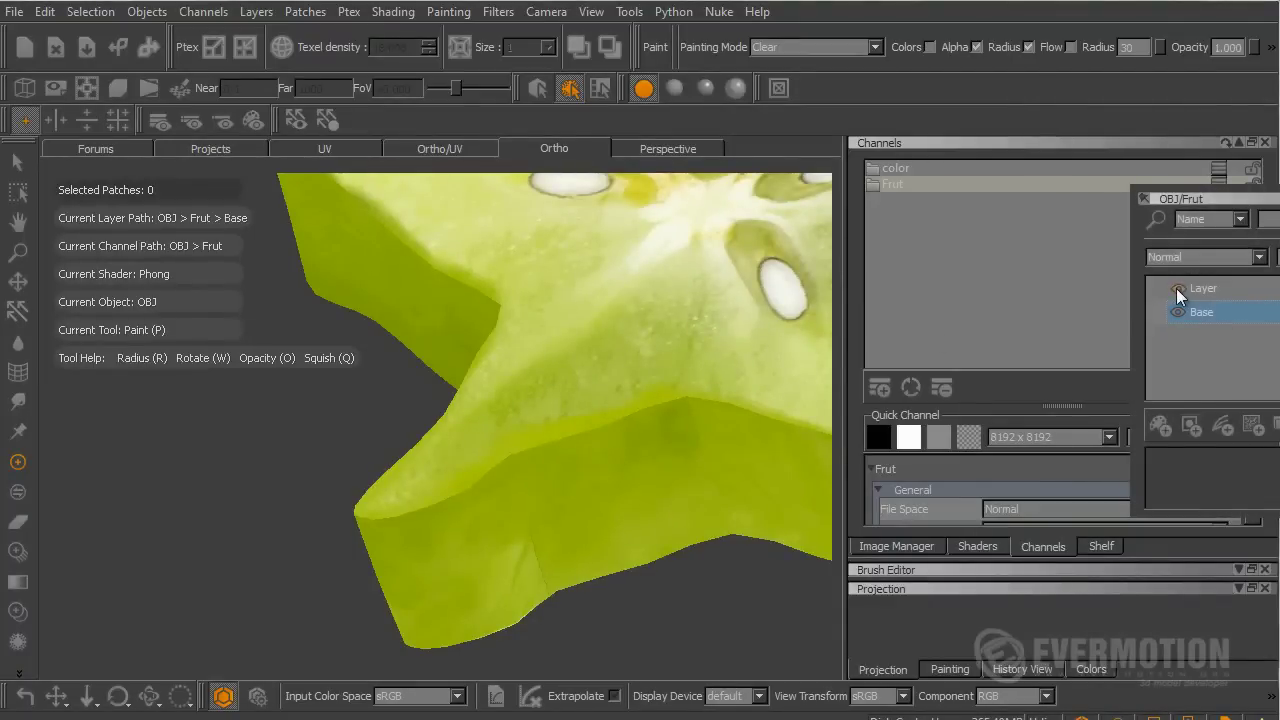
pyautogui.click(1179, 289)
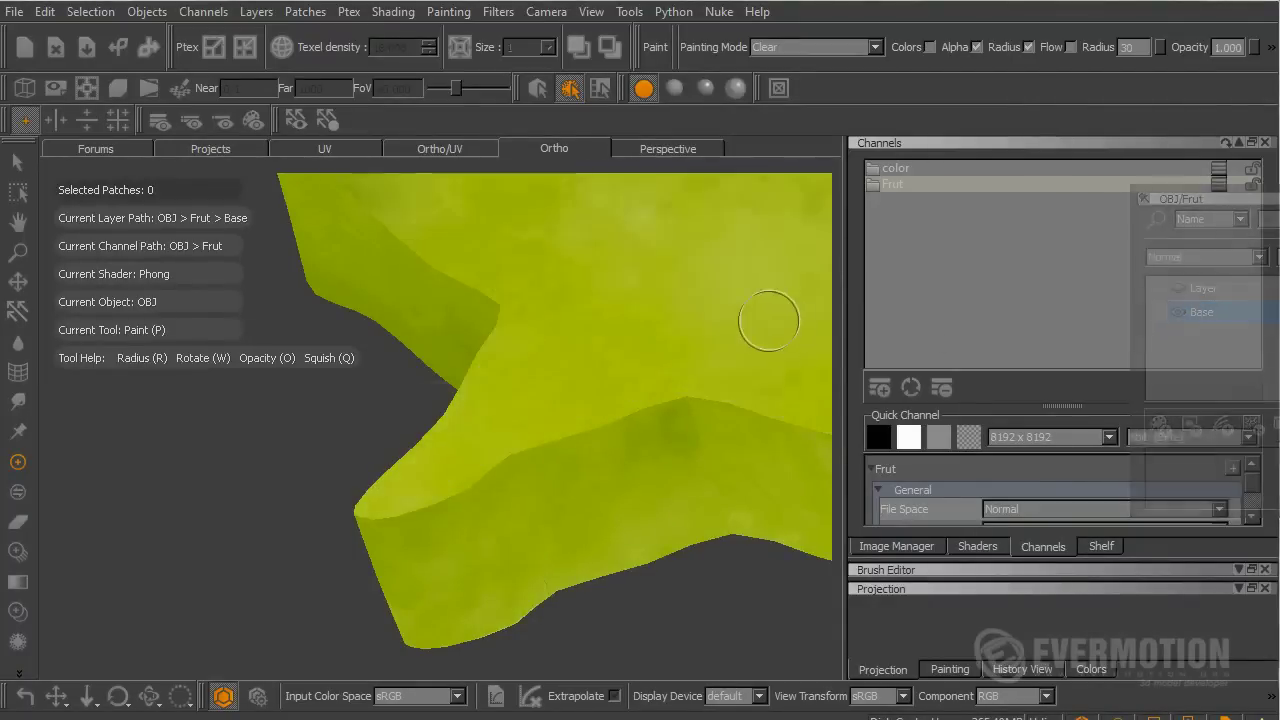
pyautogui.keyDown('alt'); pyautogui.moveTo(769, 321); pyautogui.dragTo(570, 380); pyautogui.keyUp('alt')
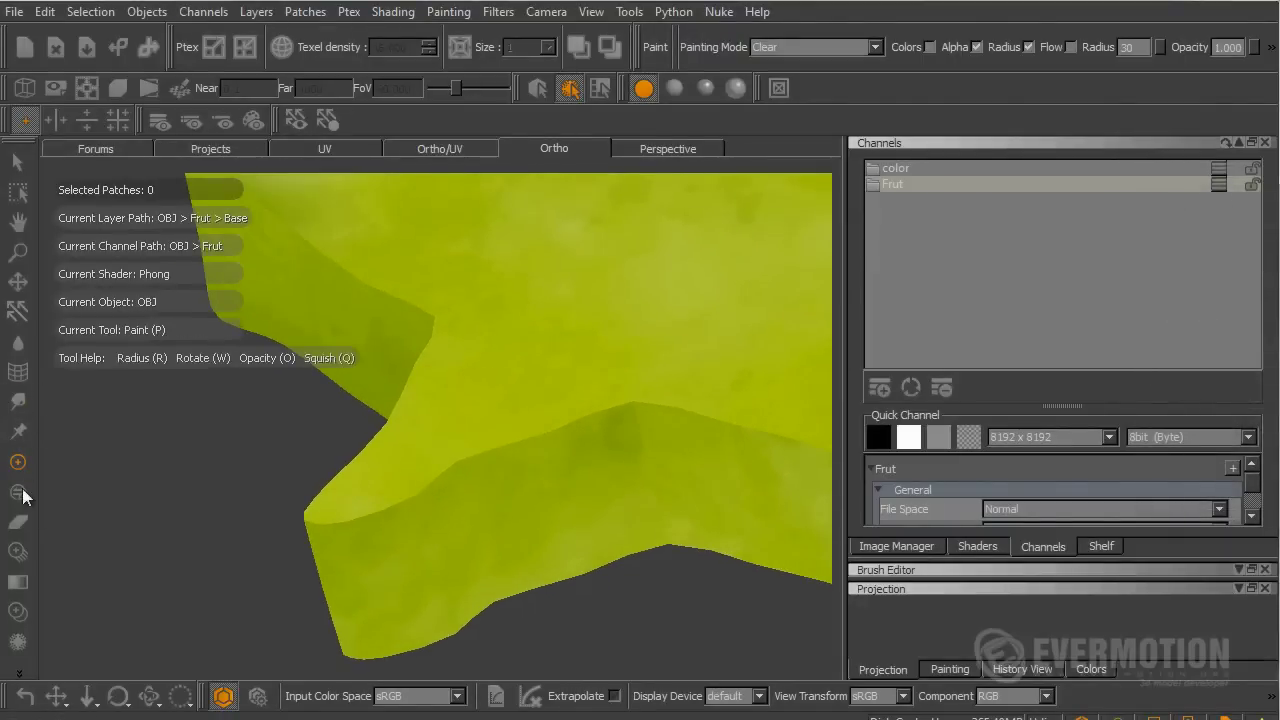
pyautogui.keyDown('alt'); pyautogui.moveTo(641, 426); pyautogui.dragTo(388, 426, button='middle'); pyautogui.keyUp('alt')
pyautogui.keyDown('alt'); pyautogui.moveTo(388, 426); pyautogui.dragTo(620, 446, button='right'); pyautogui.keyUp('alt')
pyautogui.moveTo(1221, 187)
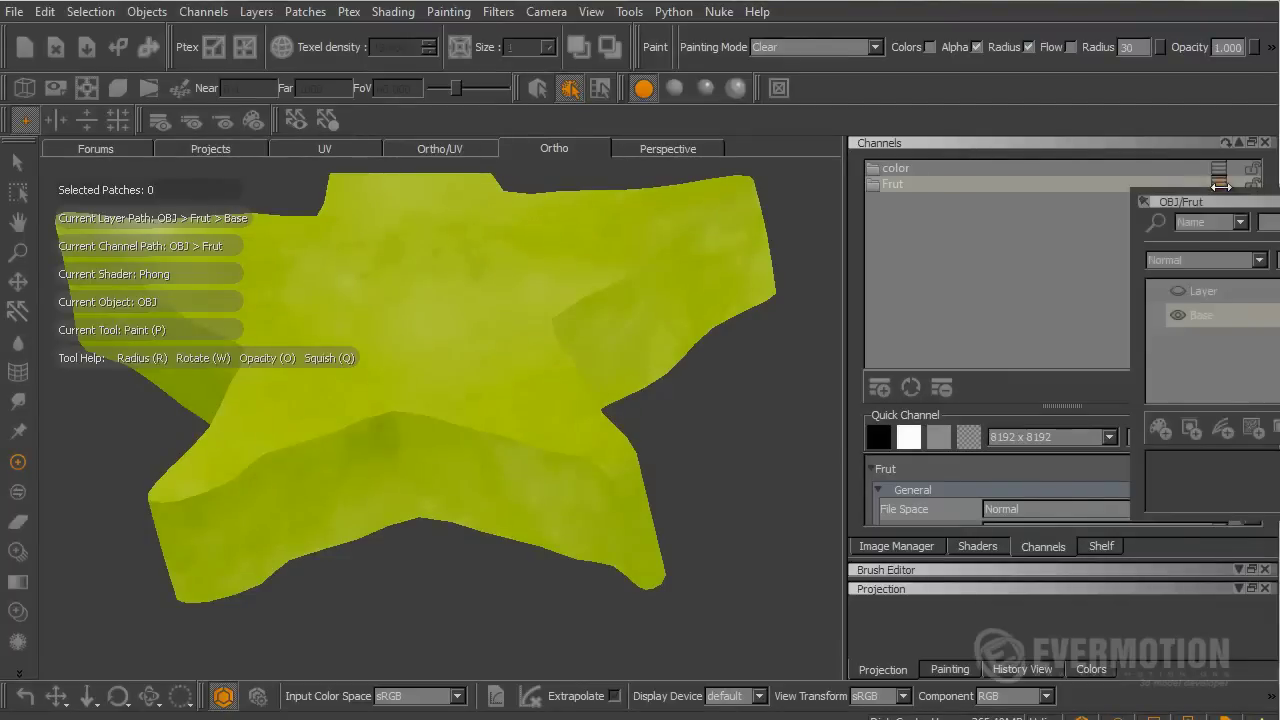
# Load karambola.jpeg for Paint Through and enlarge, rotate and move it so its green skin covers the lower arm's side face
pyautogui.keyDown('alt'); pyautogui.moveTo(557, 437); pyautogui.dragTo(685, 408, button='middle'); pyautogui.keyUp('alt')
pyautogui.keyDown('alt'); pyautogui.moveTo(685, 408); pyautogui.dragTo(642, 422, button='right'); pyautogui.keyUp('alt')
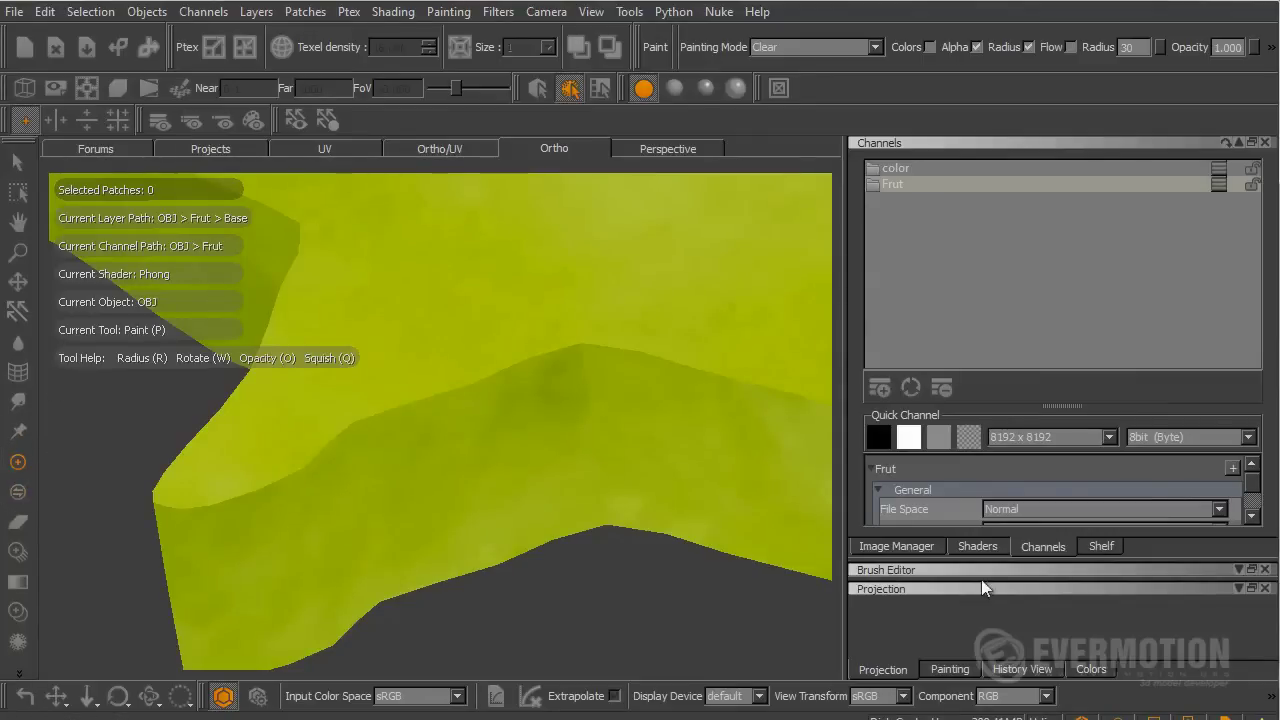
pyautogui.click(922, 549)
pyautogui.moveTo(942, 208)
pyautogui.mouseDown()
pyautogui.moveTo(609, 369)
pyautogui.moveTo(629, 371)
pyautogui.mouseUp()
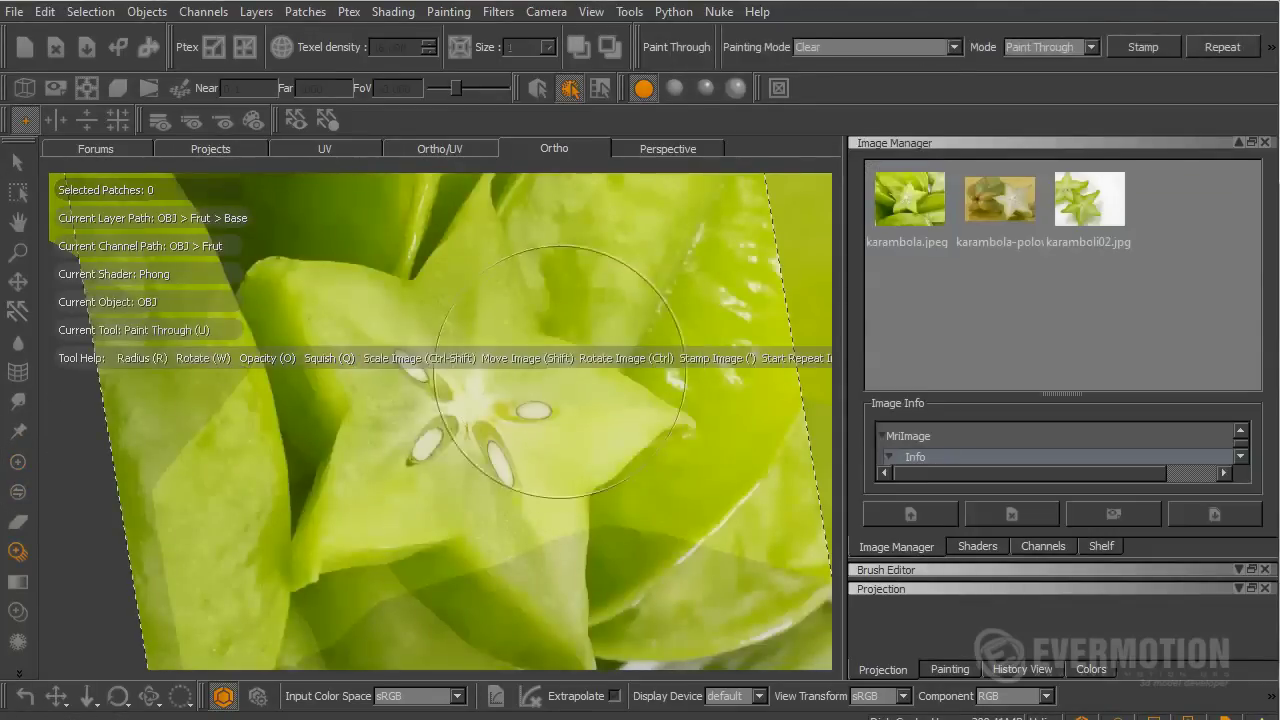
pyautogui.keyDown('shift'); pyautogui.moveTo(679, 505); pyautogui.dragTo(580, 320); pyautogui.keyUp('shift')
pyautogui.keyDown('ctrl'); pyautogui.keyDown('shift'); pyautogui.moveTo(606, 471); pyautogui.dragTo(660, 466); pyautogui.keyUp('shift'); pyautogui.keyUp('ctrl')
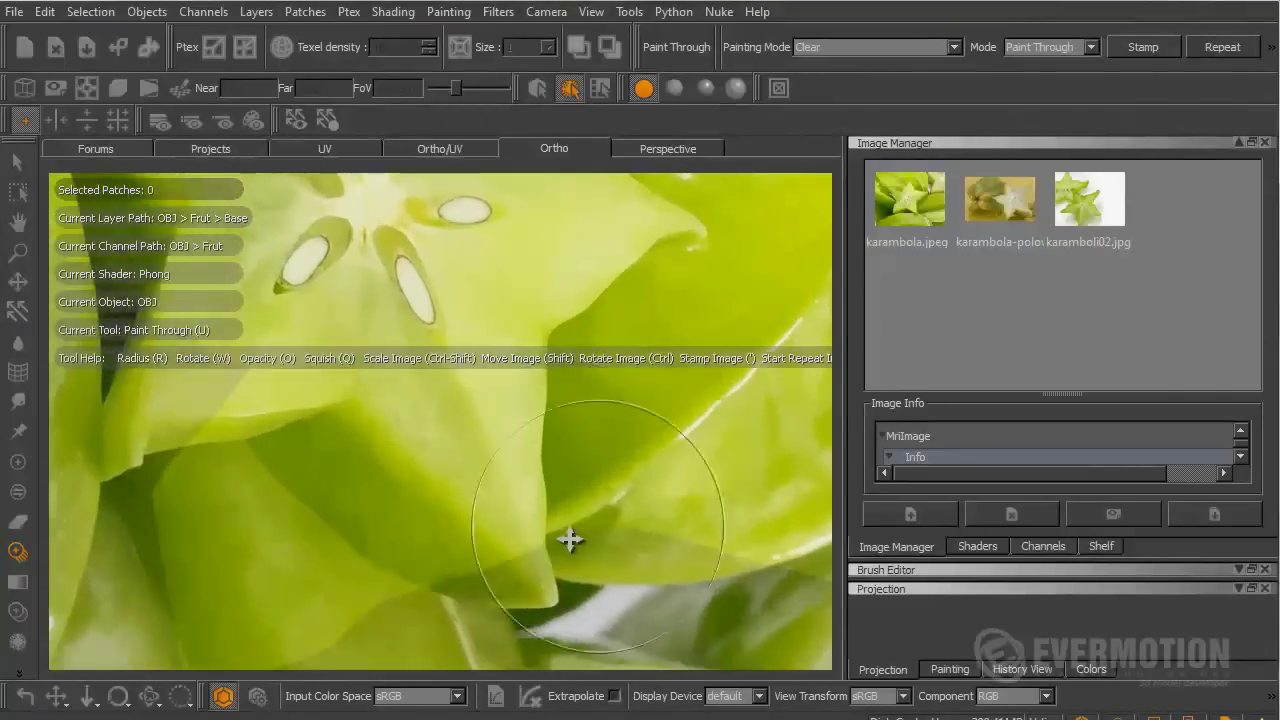
pyautogui.keyDown('shift'); pyautogui.moveTo(569, 537); pyautogui.dragTo(569, 305); pyautogui.keyUp('shift')
pyautogui.keyDown('ctrl'); pyautogui.moveTo(567, 474); pyautogui.dragTo(840, 70); pyautogui.keyUp('ctrl')
pyautogui.keyDown('ctrl'); pyautogui.moveTo(616, 466); pyautogui.dragTo(795, 360); pyautogui.keyUp('ctrl')
pyautogui.keyDown('shift'); pyautogui.moveTo(694, 414); pyautogui.dragTo(389, 617); pyautogui.keyUp('shift')
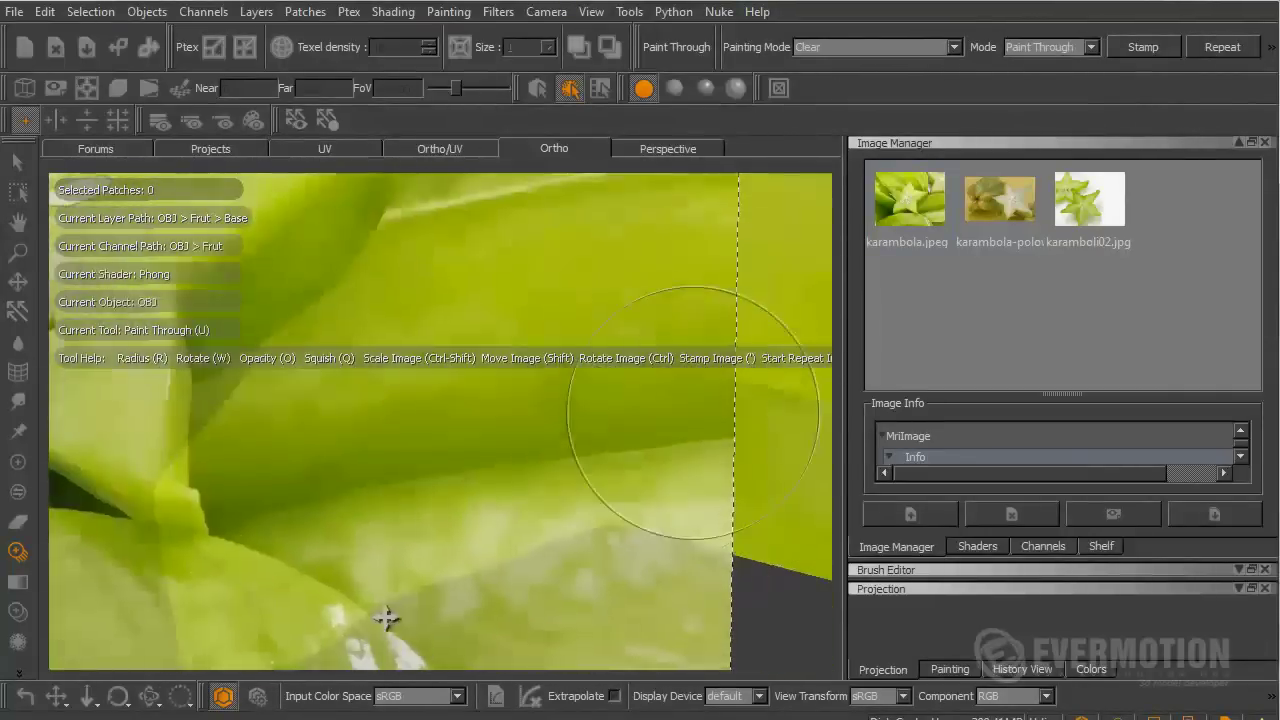
pyautogui.moveTo(553, 531)
pyautogui.keyDown('shift'); pyautogui.mouseDown()
pyautogui.moveTo(621, 497)
pyautogui.moveTo(545, 617)
pyautogui.moveTo(523, 486)
pyautogui.moveTo(498, 456)
pyautogui.moveTo(449, 437)
pyautogui.mouseUp(); pyautogui.keyUp('shift')
# Shrink the brush, set the painting mode to Normal, and paint skin texture along the upper edge of the arm's side face
pyautogui.press('r')
pyautogui.moveTo(522, 380); pyautogui.dragTo(503, 378)
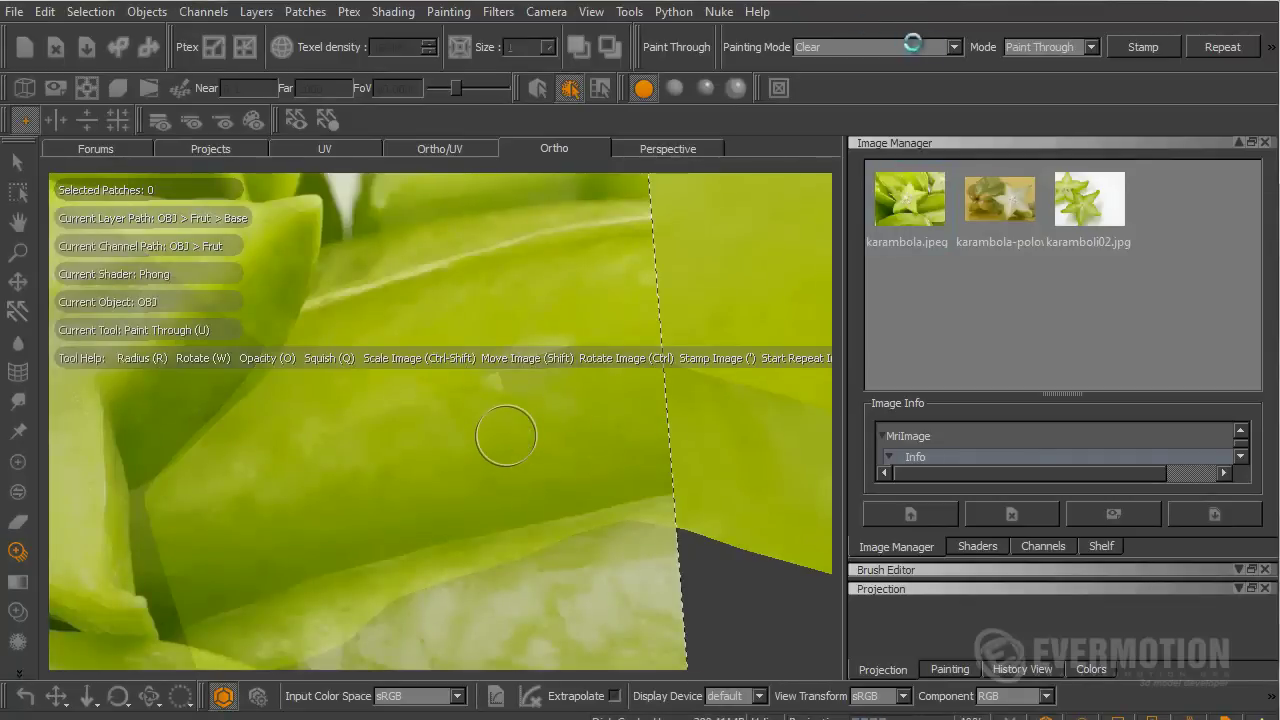
pyautogui.click(954, 47)
pyautogui.click(849, 28)
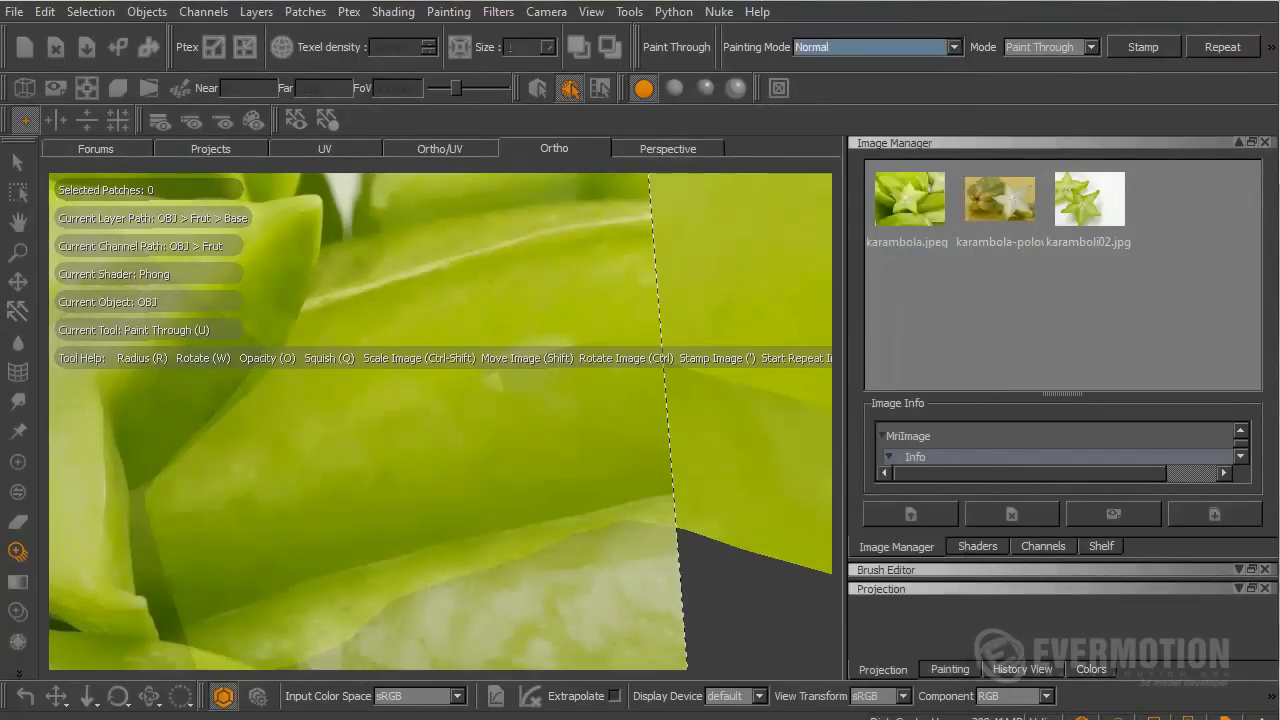
pyautogui.moveTo(615, 352); pyautogui.dragTo(573, 336)
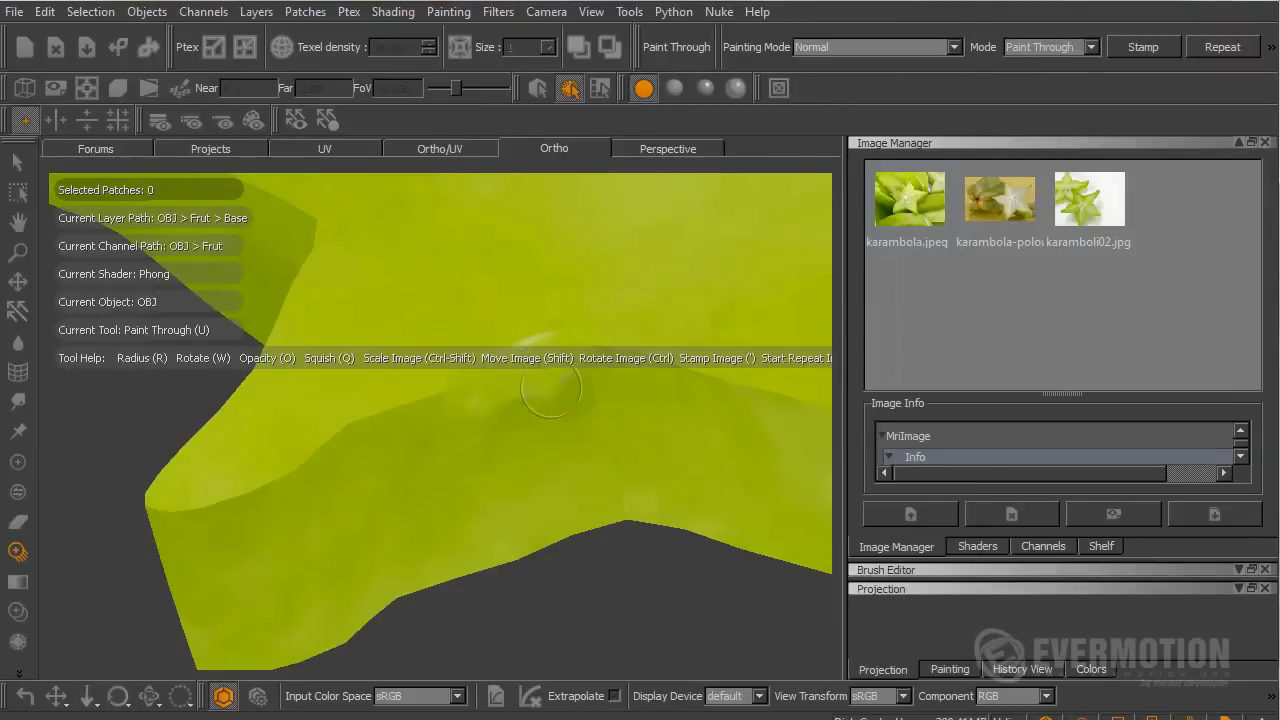
pyautogui.moveTo(551, 388); pyautogui.dragTo(417, 404)
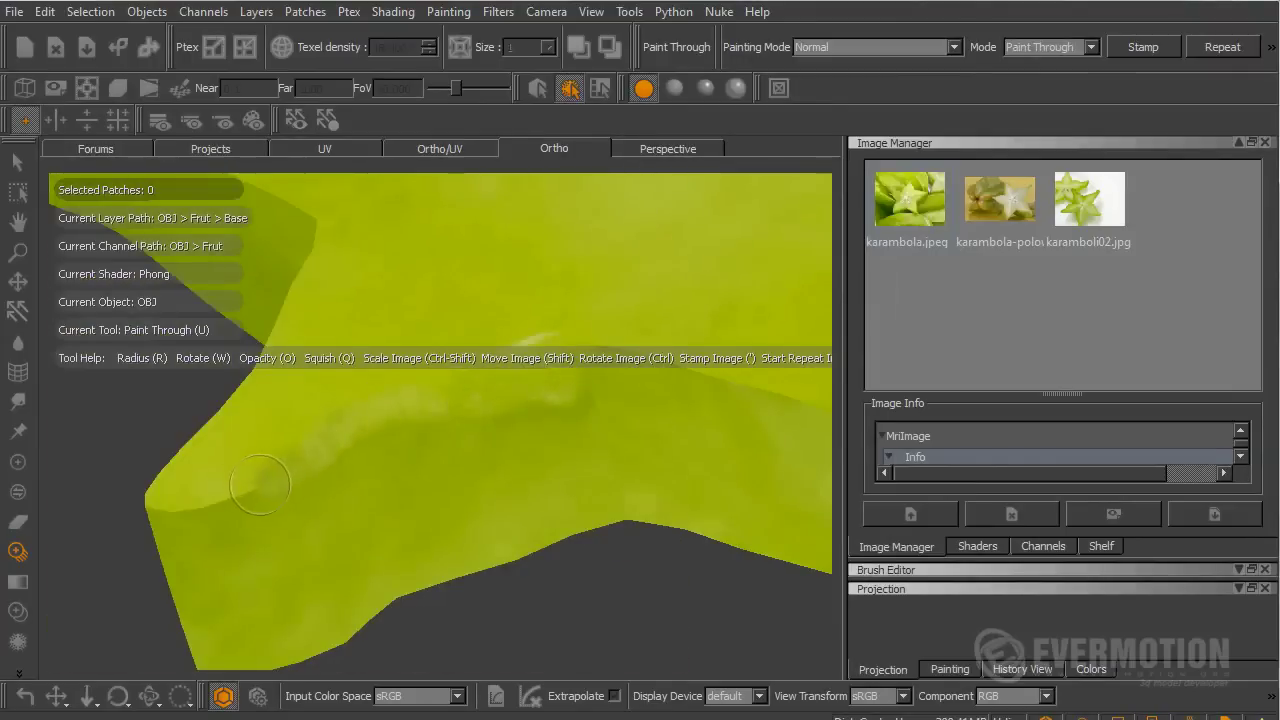
pyautogui.moveTo(198, 510); pyautogui.dragTo(196, 510)
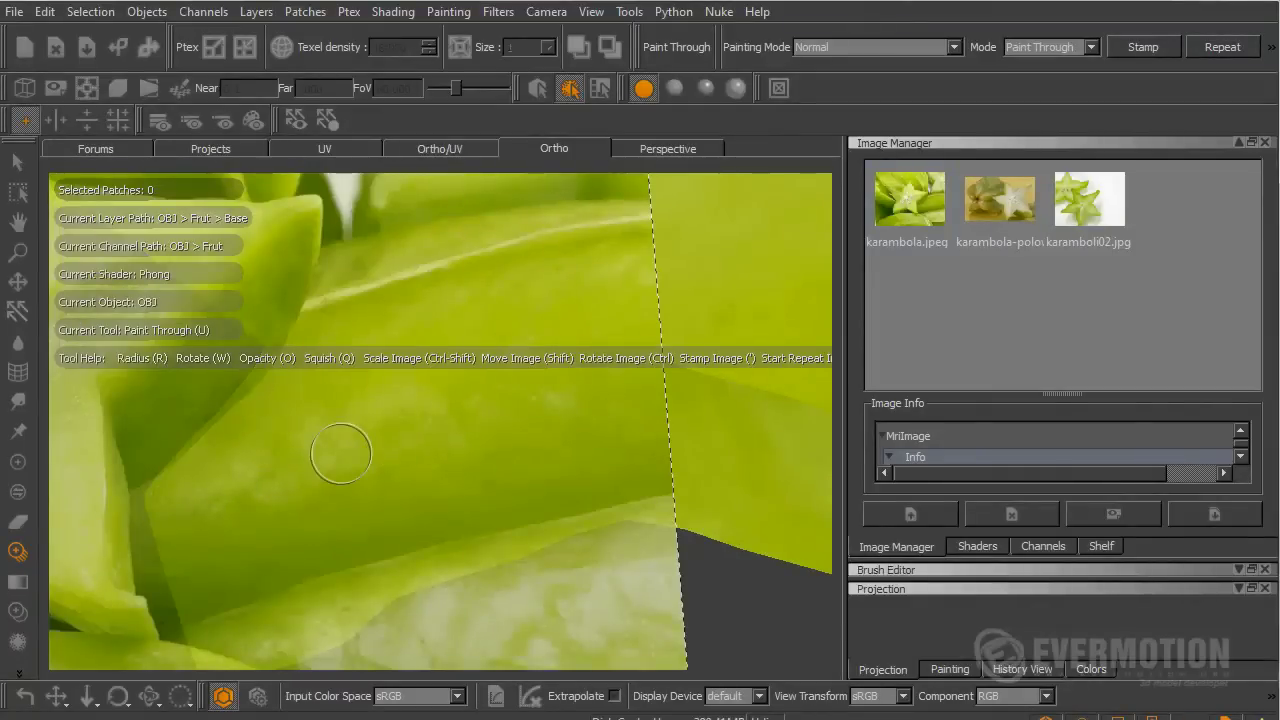
# Shift the photo's speckled skin over the same arm and paint it across the side face and up to the inner corner
pyautogui.keyDown('alt'); pyautogui.moveTo(341, 453); pyautogui.dragTo(450, 471, button='right'); pyautogui.keyUp('alt')
pyautogui.moveTo(463, 474)
pyautogui.keyDown('alt'); pyautogui.mouseDown(button='middle')
pyautogui.moveTo(317, 551)
pyautogui.moveTo(208, 556)
pyautogui.mouseUp(button='middle'); pyautogui.keyUp('alt')
pyautogui.moveTo(332, 514)
pyautogui.keyDown('alt'); pyautogui.mouseDown(button='middle')
pyautogui.moveTo(417, 506)
pyautogui.moveTo(494, 414)
pyautogui.moveTo(560, 460)
pyautogui.mouseUp(button='middle'); pyautogui.keyUp('alt')
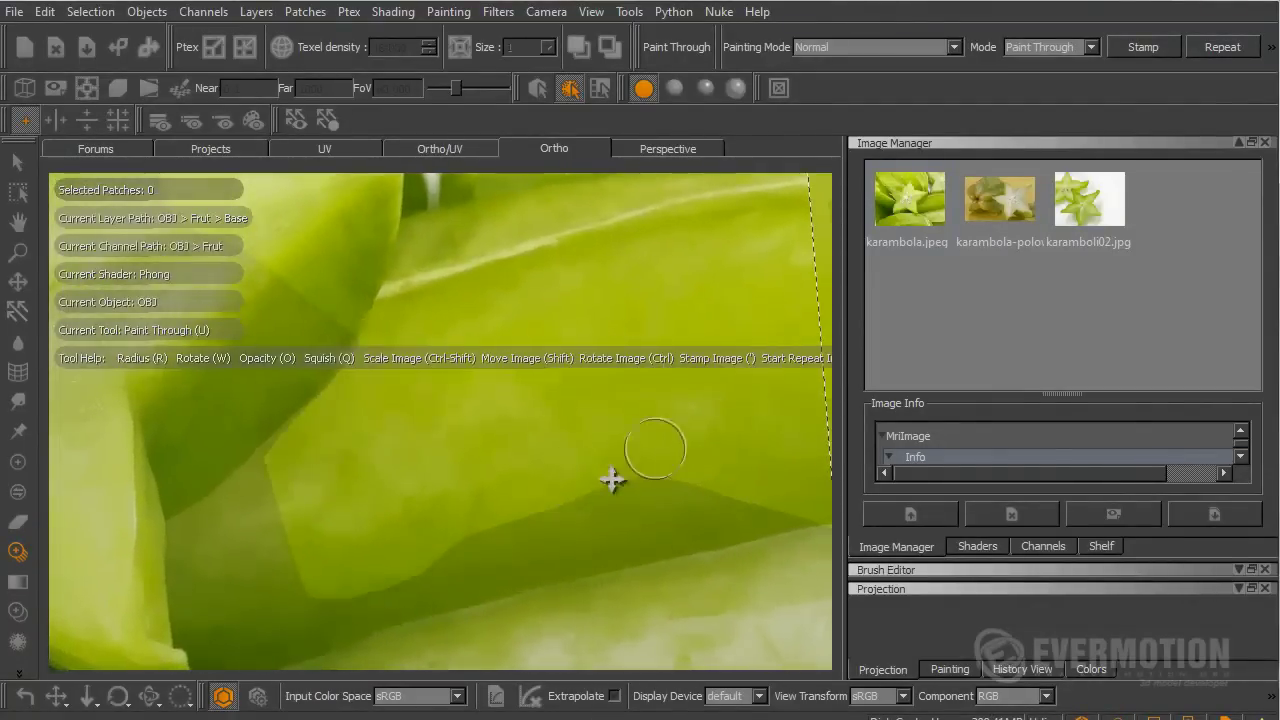
pyautogui.keyDown('shift'); pyautogui.moveTo(612, 480); pyautogui.dragTo(523, 491); pyautogui.keyUp('shift')
pyautogui.moveTo(554, 415)
pyautogui.mouseDown()
pyautogui.moveTo(457, 452)
pyautogui.moveTo(373, 462)
pyautogui.mouseUp()
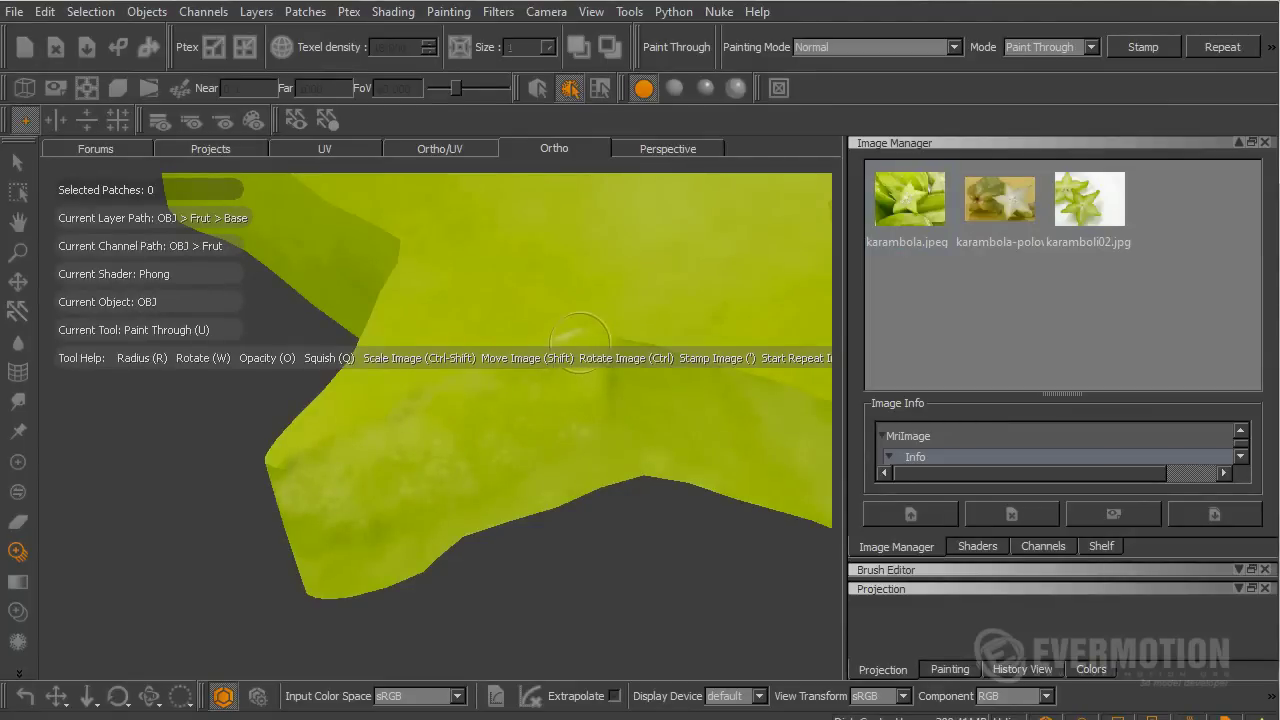
pyautogui.moveTo(580, 343); pyautogui.dragTo(542, 434)
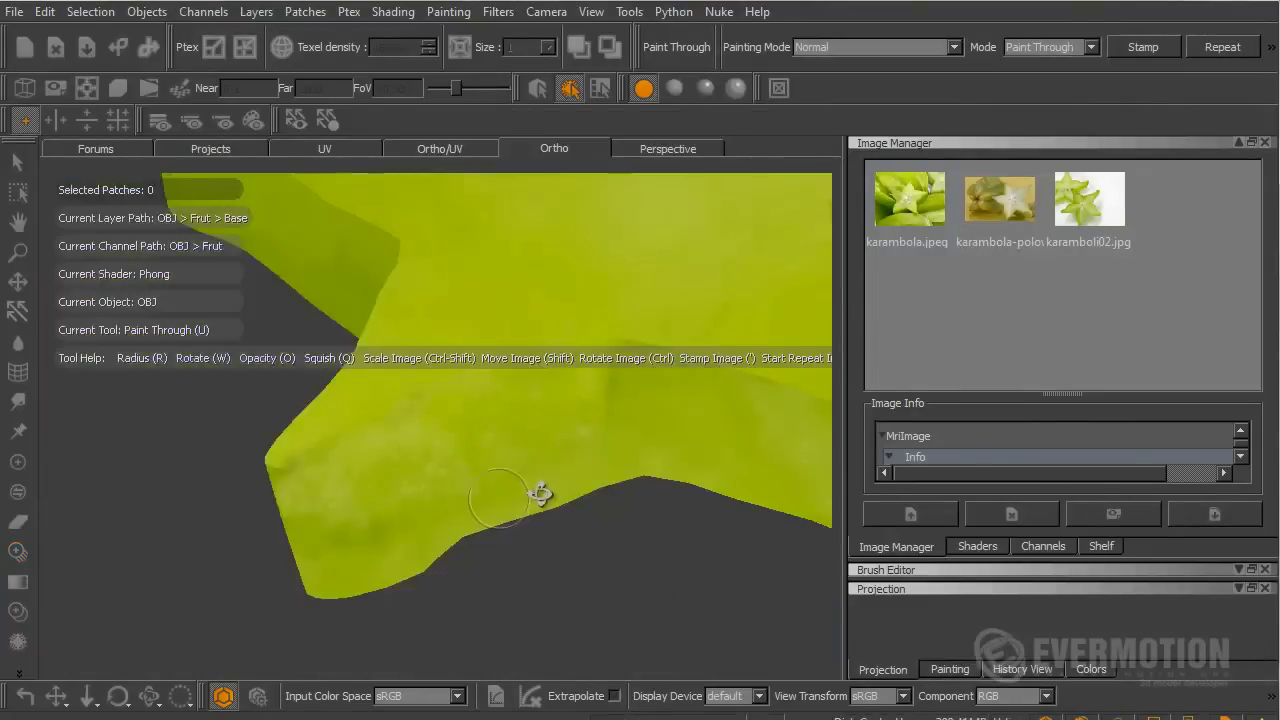
# Turn to the adjacent side face, rotate and shift the photo to match it, and paint skin texture over it
pyautogui.keyDown('alt'); pyautogui.moveTo(540, 497); pyautogui.dragTo(648, 452); pyautogui.keyUp('alt')
pyautogui.keyDown('alt'); pyautogui.moveTo(648, 452); pyautogui.dragTo(380, 507, button='middle'); pyautogui.keyUp('alt')
pyautogui.moveTo(706, 455)
pyautogui.keyDown('ctrl'); pyautogui.mouseDown()
pyautogui.moveTo(703, 497)
pyautogui.moveTo(629, 643)
pyautogui.mouseUp(); pyautogui.keyUp('ctrl')
pyautogui.moveTo(545, 535)
pyautogui.keyDown('shift'); pyautogui.mouseDown()
pyautogui.moveTo(546, 449)
pyautogui.moveTo(540, 525)
pyautogui.moveTo(386, 449)
pyautogui.mouseUp(); pyautogui.keyUp('shift')
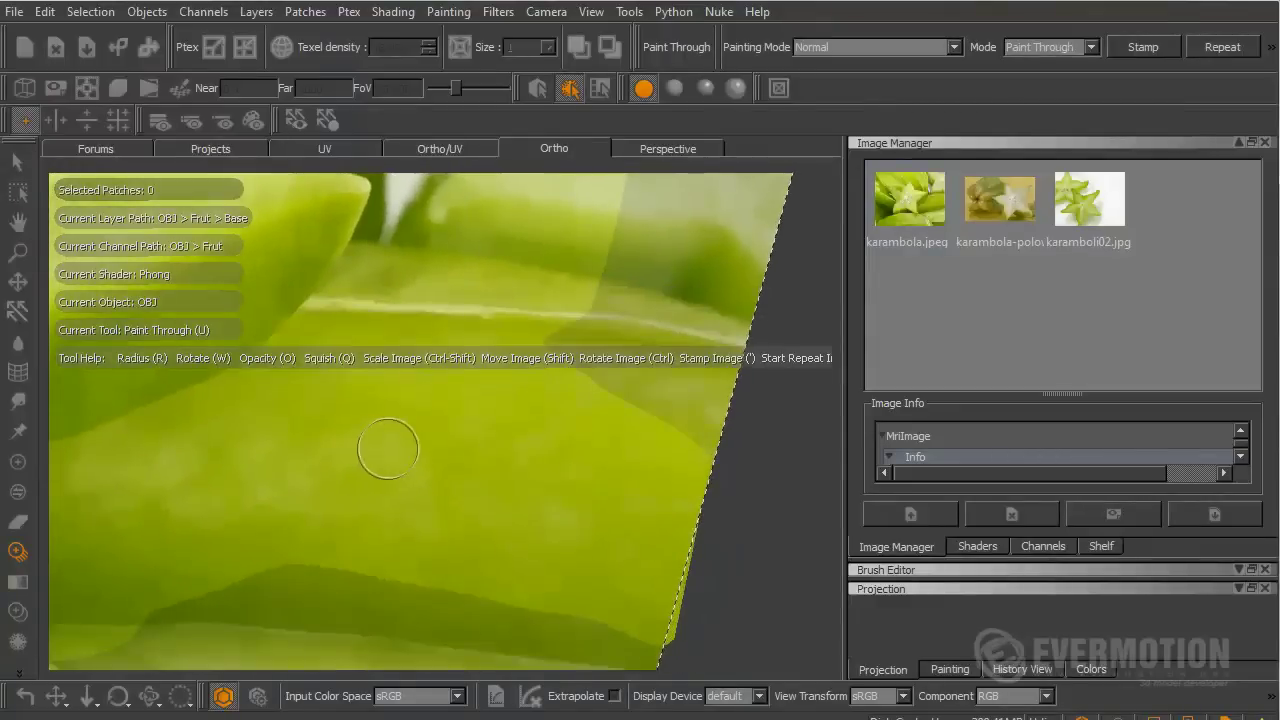
pyautogui.moveTo(617, 457)
pyautogui.mouseDown()
pyautogui.moveTo(665, 481)
pyautogui.moveTo(655, 492)
pyautogui.mouseUp()
pyautogui.moveTo(329, 426)
pyautogui.mouseDown()
pyautogui.moveTo(314, 440)
pyautogui.moveTo(375, 455)
pyautogui.mouseUp()
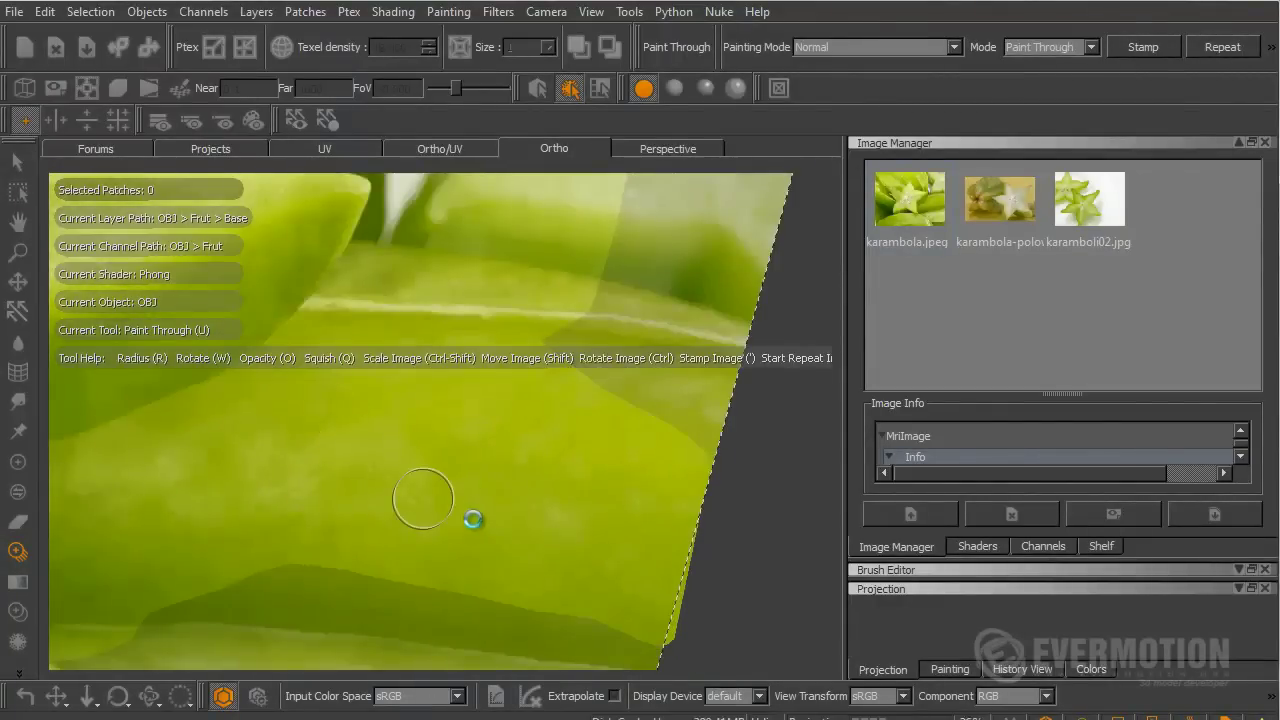
# Turn to the next arm, realign the karambola skin with its side face, and paint the skin texture on
pyautogui.moveTo(423, 499)
pyautogui.keyDown('alt'); pyautogui.mouseDown()
pyautogui.moveTo(454, 520)
pyautogui.moveTo(457, 509)
pyautogui.moveTo(486, 517)
pyautogui.moveTo(570, 461)
pyautogui.mouseUp(); pyautogui.keyUp('alt')
pyautogui.keyDown('shift'); pyautogui.moveTo(598, 540); pyautogui.dragTo(629, 566); pyautogui.keyUp('shift')
pyautogui.moveTo(588, 484)
pyautogui.mouseDown()
pyautogui.moveTo(486, 511)
pyautogui.moveTo(517, 490)
pyautogui.moveTo(464, 580)
pyautogui.mouseUp()
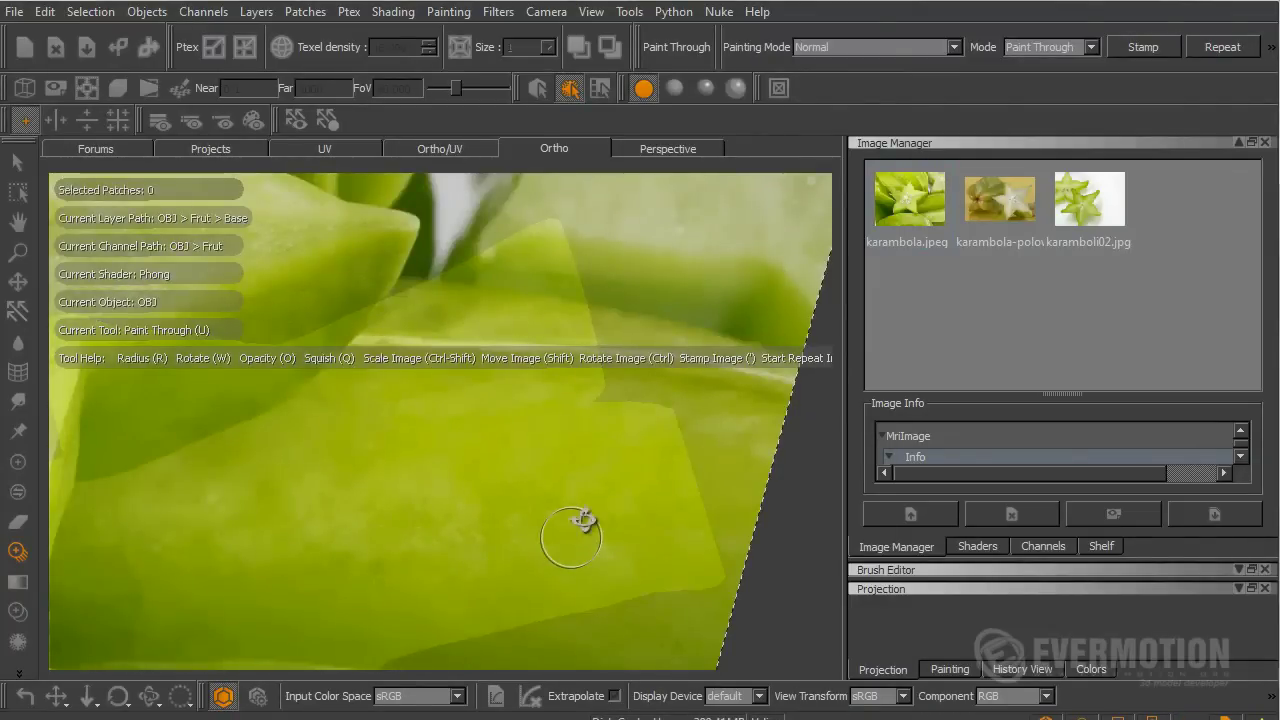
pyautogui.keyDown('alt'); pyautogui.moveTo(585, 520); pyautogui.dragTo(526, 549); pyautogui.keyUp('alt')
pyautogui.moveTo(526, 549)
pyautogui.keyDown('shift'); pyautogui.mouseDown()
pyautogui.moveTo(366, 617)
pyautogui.moveTo(351, 580)
pyautogui.moveTo(334, 583)
pyautogui.mouseUp(); pyautogui.keyUp('shift')
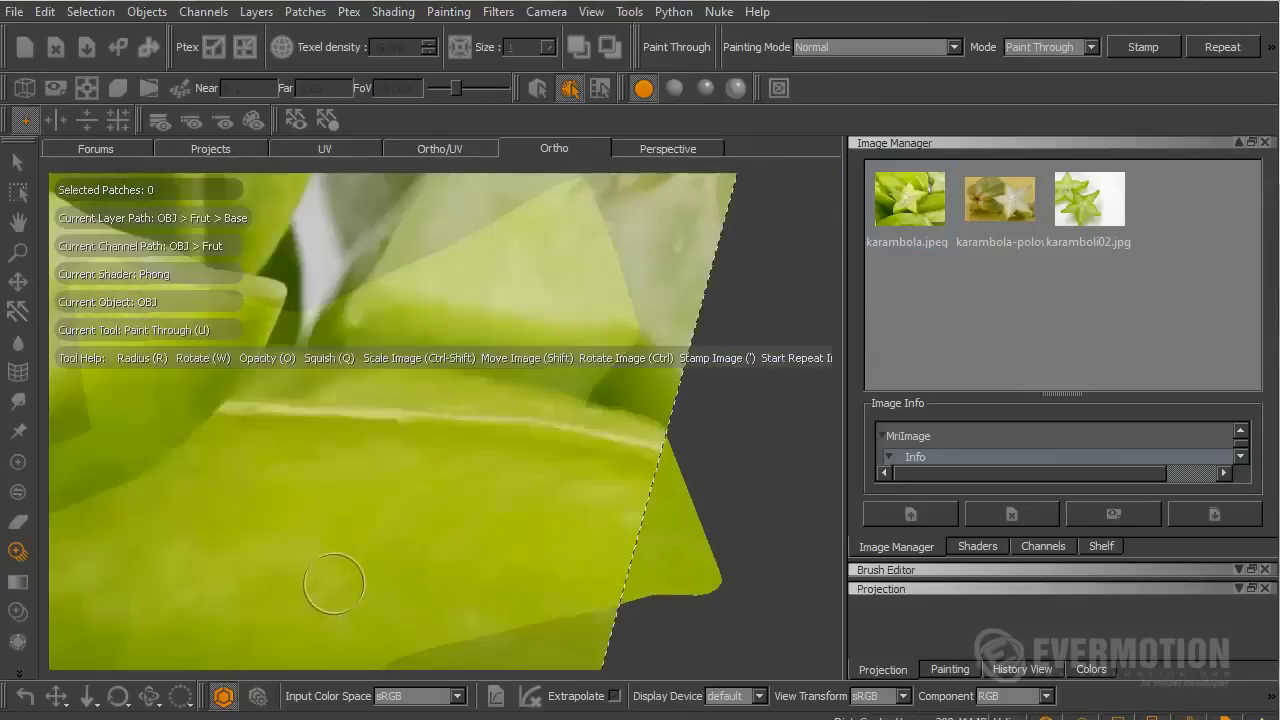
# Turn the fruit further and paint karambola skin onto the remaining arm's side face
pyautogui.moveTo(524, 492)
pyautogui.keyDown('alt'); pyautogui.mouseDown()
pyautogui.moveTo(514, 486)
pyautogui.moveTo(485, 536)
pyautogui.moveTo(545, 535)
pyautogui.moveTo(514, 529)
pyautogui.moveTo(694, 420)
pyautogui.moveTo(619, 465)
pyautogui.mouseUp(); pyautogui.keyUp('alt')
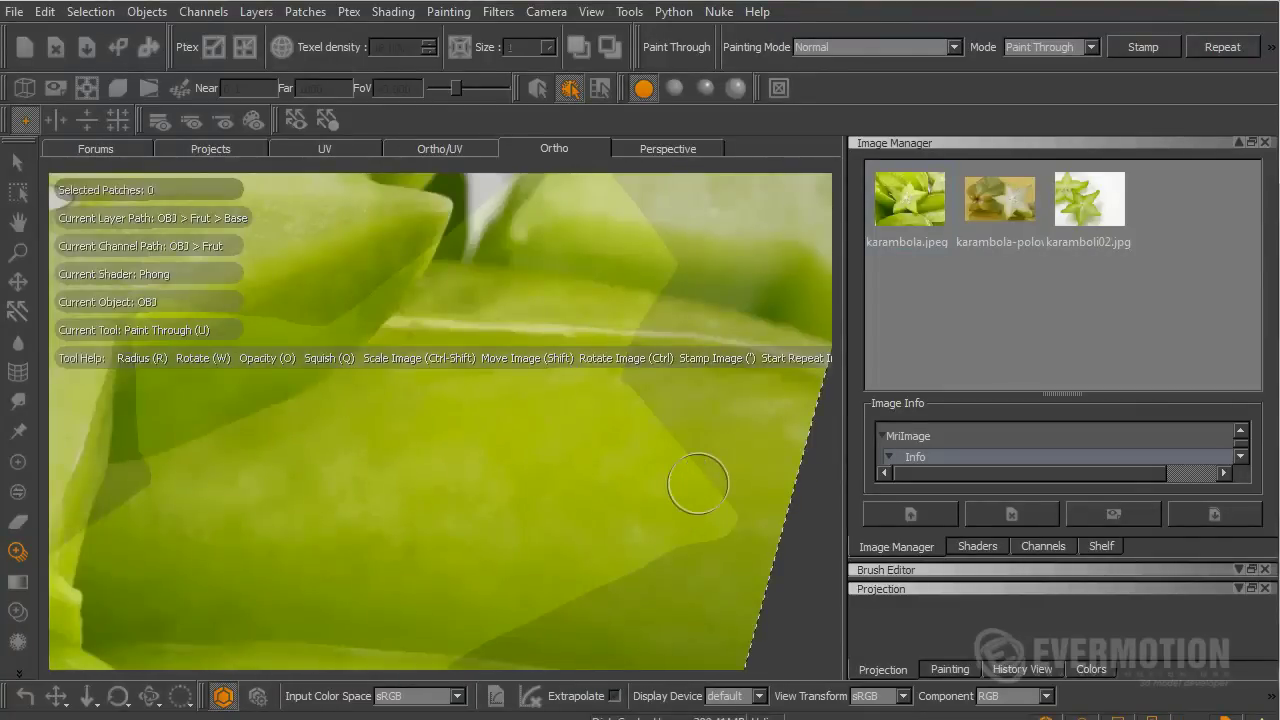
pyautogui.moveTo(698, 484)
pyautogui.keyDown('alt'); pyautogui.mouseDown()
pyautogui.moveTo(663, 480)
pyautogui.moveTo(623, 529)
pyautogui.moveTo(606, 466)
pyautogui.mouseUp(); pyautogui.keyUp('alt')
pyautogui.keyDown('alt'); pyautogui.moveTo(552, 566); pyautogui.dragTo(525, 549); pyautogui.keyUp('alt')
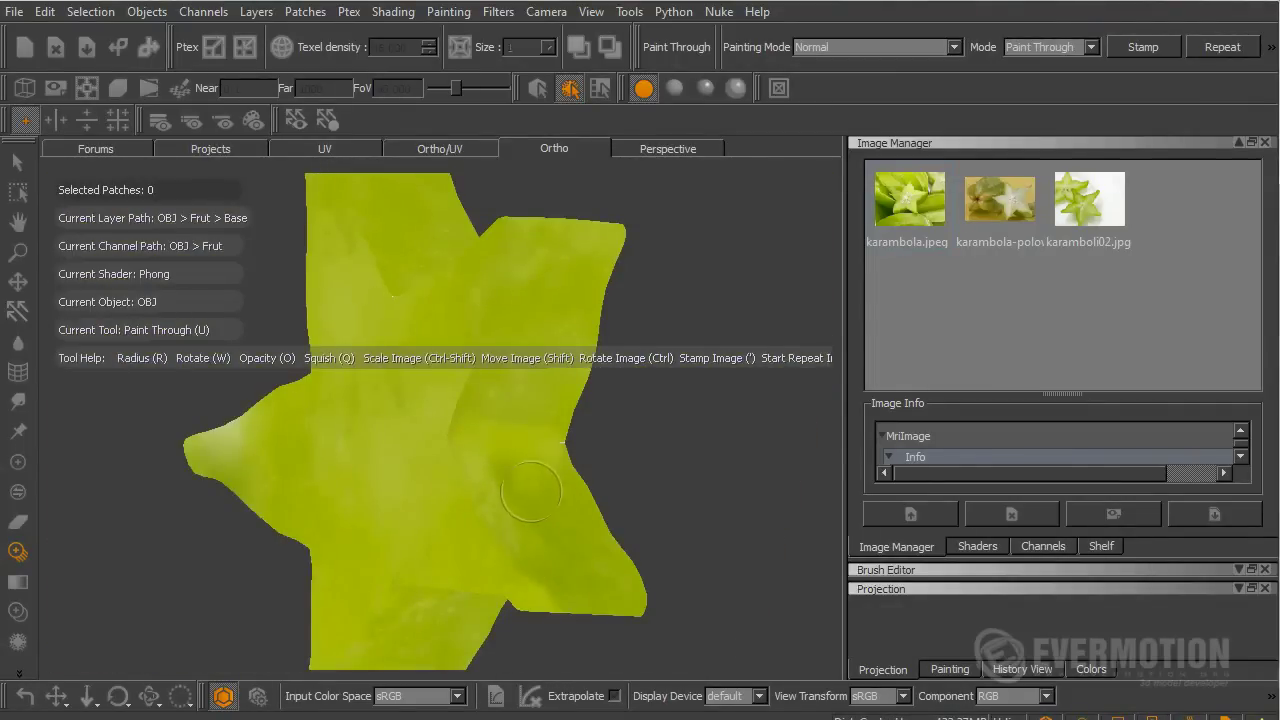
pyautogui.moveTo(578, 571); pyautogui.dragTo(563, 564)
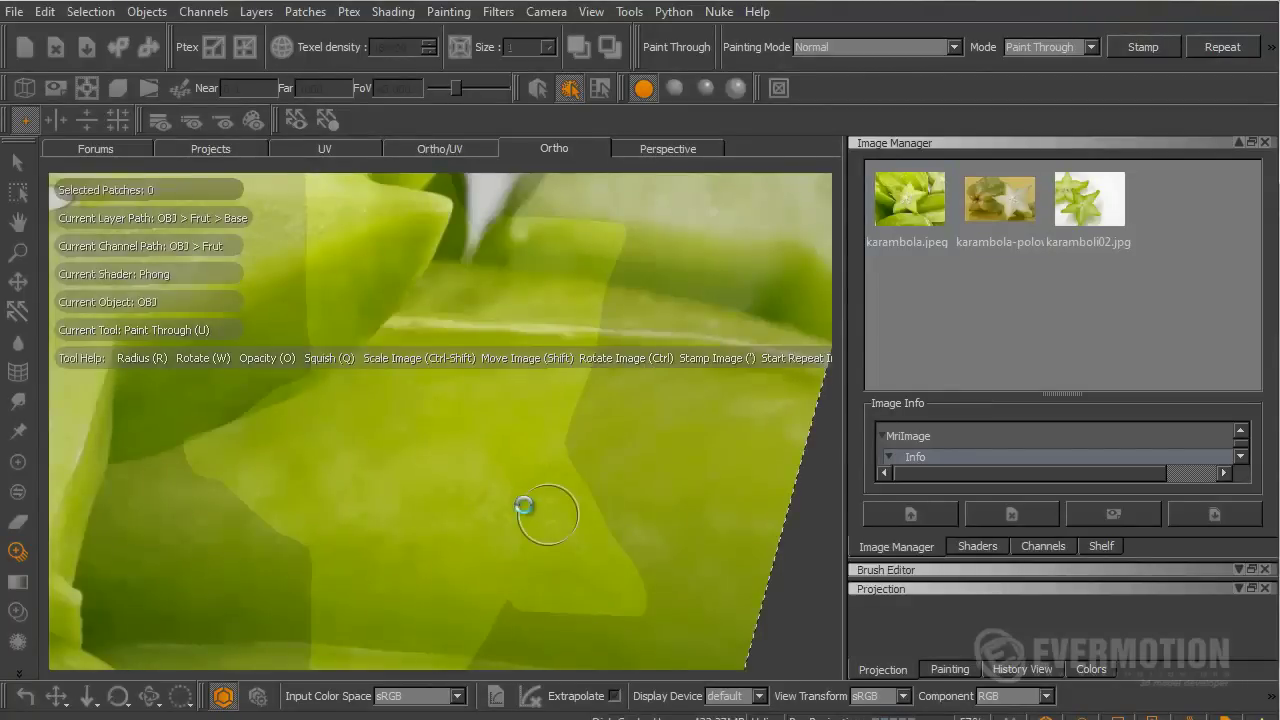
# Turn to the protruding arm, place the photo's clean skin area over its tip, and paint the tip and neighbouring side
pyautogui.moveTo(548, 515)
pyautogui.keyDown('alt'); pyautogui.mouseDown()
pyautogui.moveTo(523, 514)
pyautogui.moveTo(557, 480)
pyautogui.moveTo(549, 531)
pyautogui.moveTo(597, 551)
pyautogui.moveTo(606, 500)
pyautogui.mouseUp(); pyautogui.keyUp('alt')
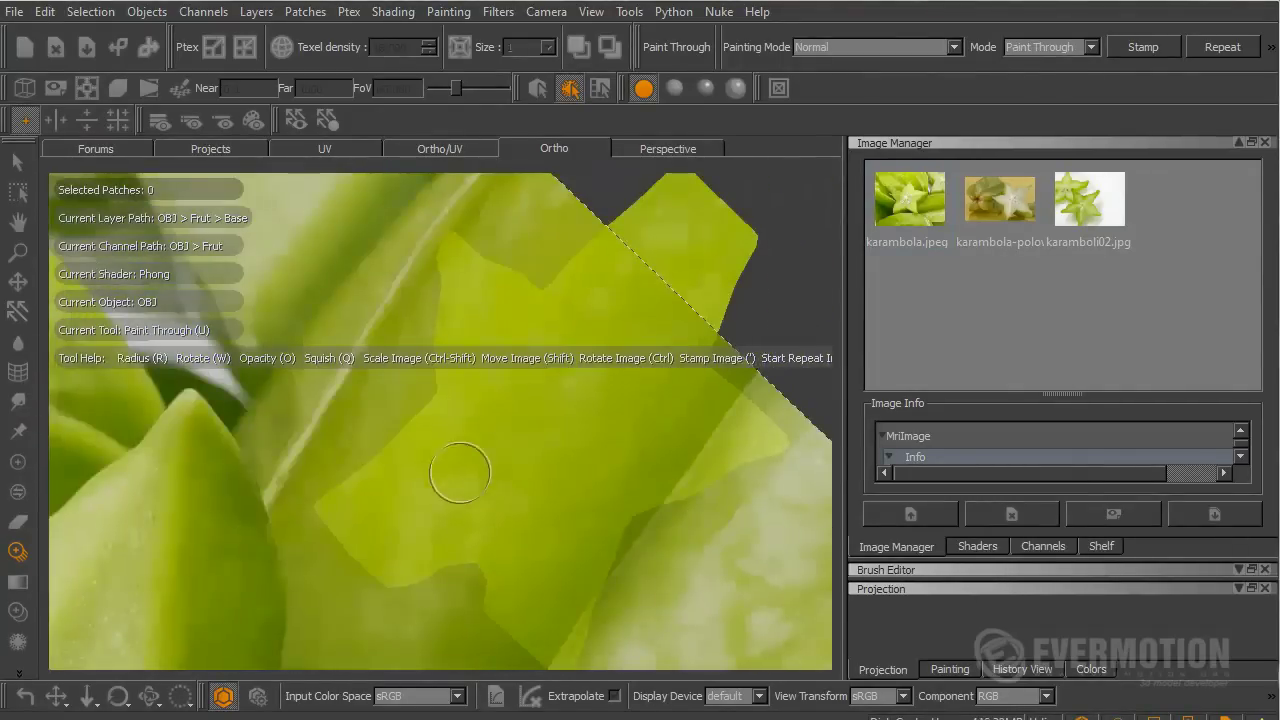
pyautogui.keyDown('alt'); pyautogui.moveTo(440, 506); pyautogui.dragTo(498, 528, button='middle'); pyautogui.keyUp('alt')
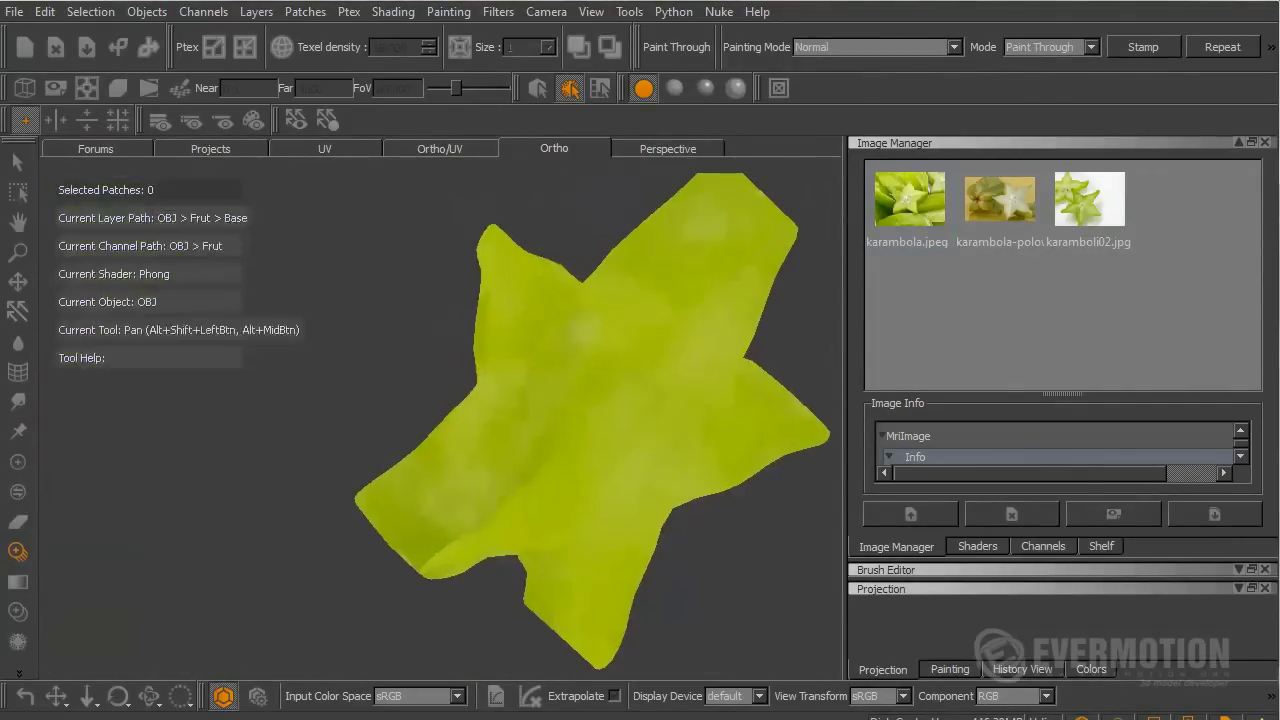
pyautogui.keyDown('alt'); pyautogui.moveTo(498, 528); pyautogui.dragTo(569, 497, button='right'); pyautogui.keyUp('alt')
pyautogui.moveTo(569, 497)
pyautogui.keyDown('alt'); pyautogui.mouseDown()
pyautogui.moveTo(525, 499)
pyautogui.moveTo(491, 429)
pyautogui.moveTo(514, 446)
pyautogui.mouseUp(); pyautogui.keyUp('alt')
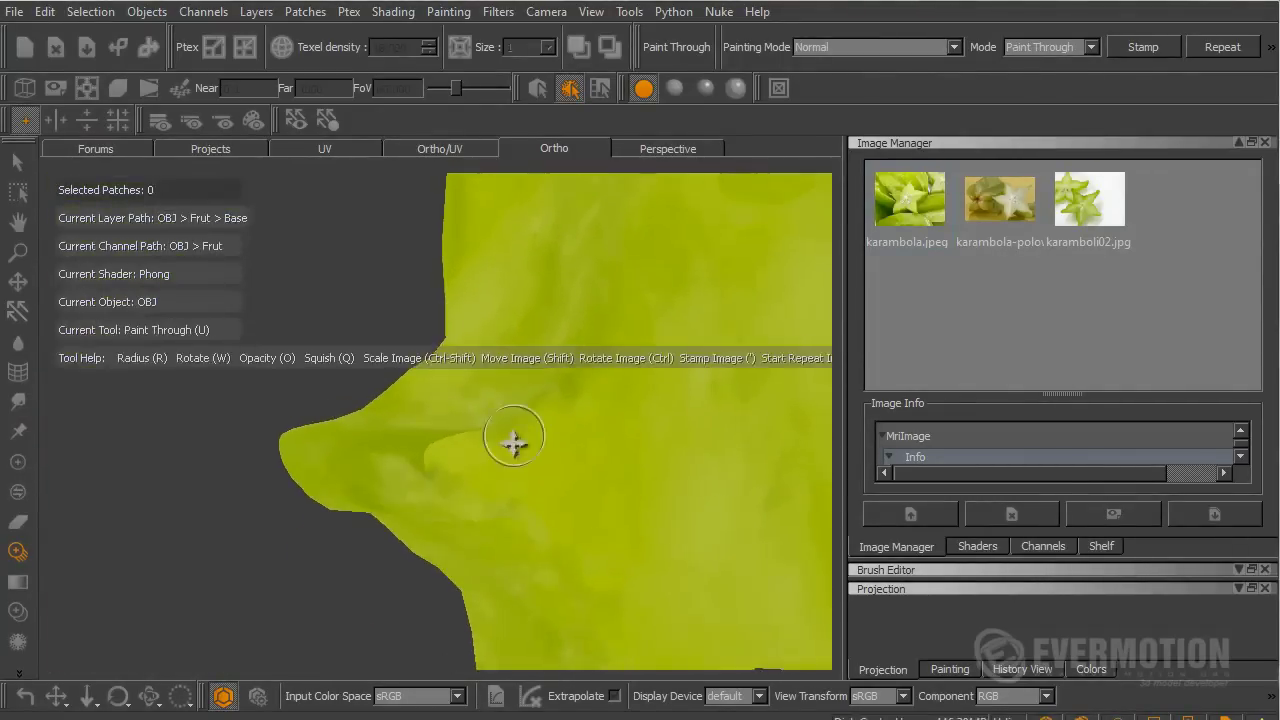
pyautogui.keyDown('alt'); pyautogui.moveTo(514, 446); pyautogui.dragTo(503, 500, button='middle'); pyautogui.keyUp('alt')
pyautogui.keyDown('shift'); pyautogui.moveTo(523, 466); pyautogui.dragTo(572, 399); pyautogui.keyUp('shift')
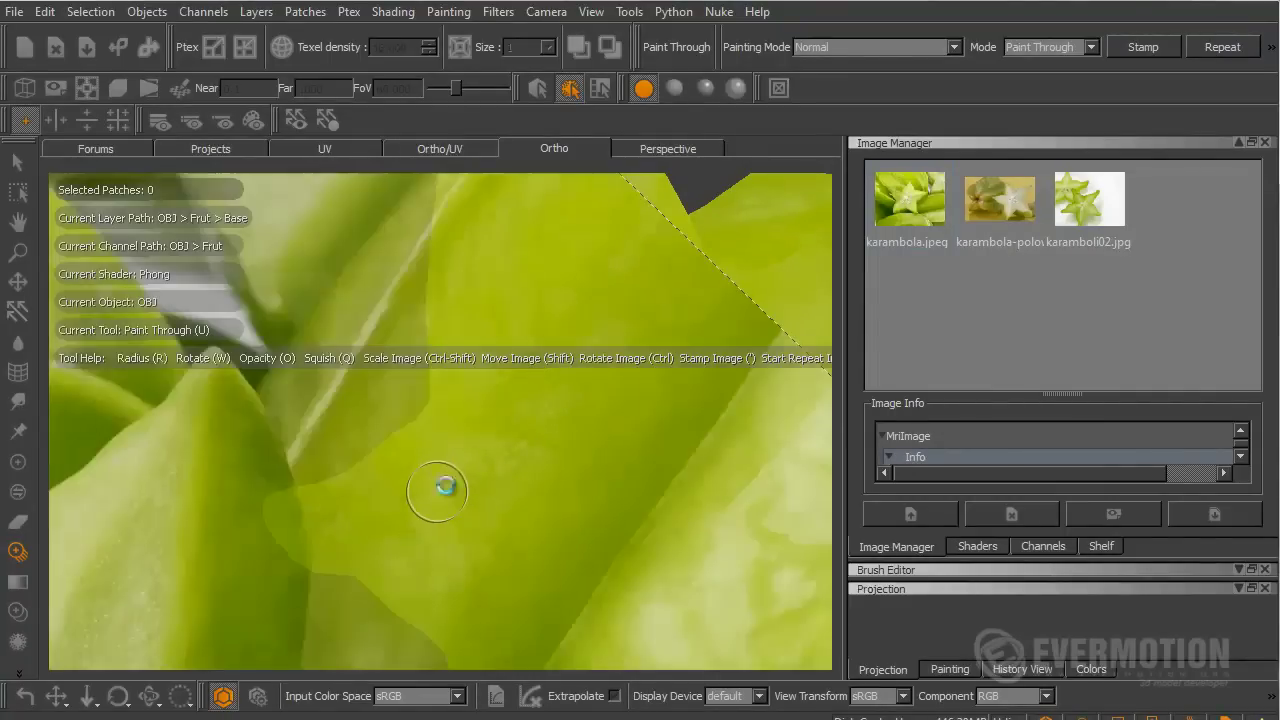
pyautogui.moveTo(439, 492)
pyautogui.keyDown('alt'); pyautogui.mouseDown()
pyautogui.moveTo(520, 489)
pyautogui.moveTo(508, 500)
pyautogui.mouseUp(); pyautogui.keyUp('alt')
pyautogui.keyDown('alt'); pyautogui.moveTo(443, 546); pyautogui.dragTo(406, 480, button='middle'); pyautogui.keyUp('alt')
pyautogui.moveTo(408, 512); pyautogui.dragTo(392, 540)
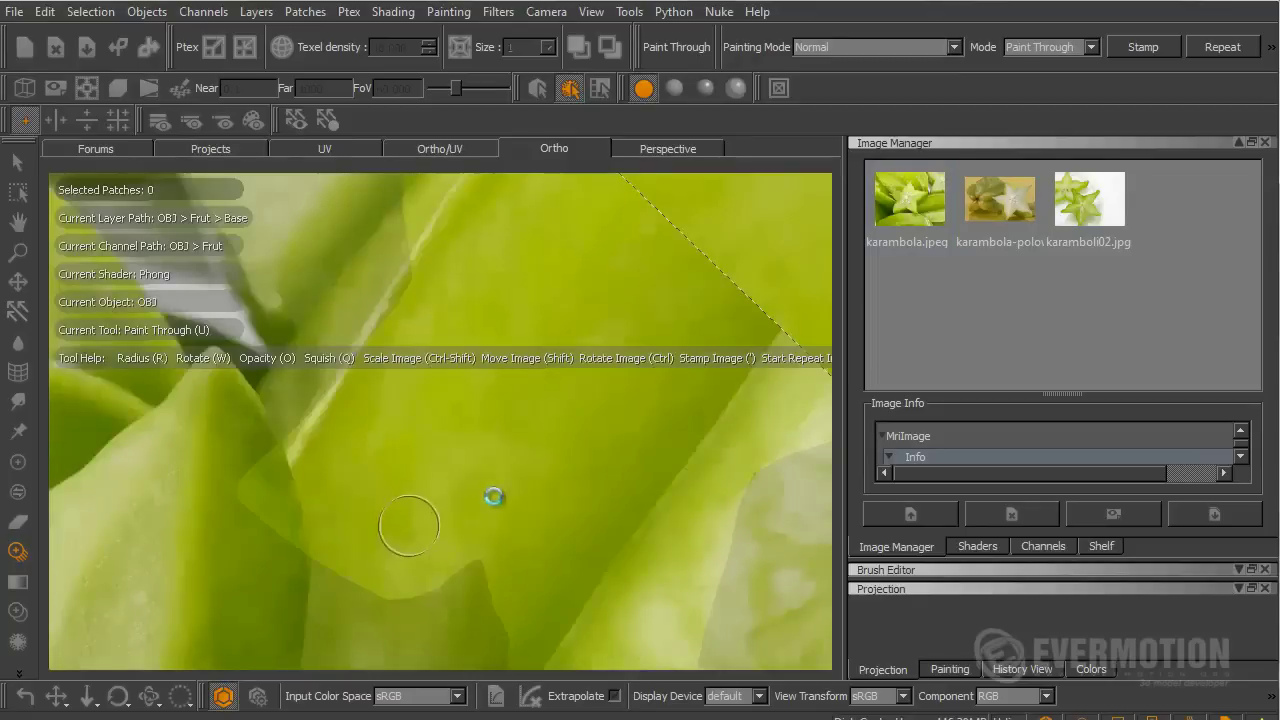
# Turn the fruit back to its cut star face and show Layer in the Frut channel's layer list
pyautogui.keyDown('alt'); pyautogui.moveTo(540, 454); pyautogui.dragTo(446, 468, button='right'); pyautogui.keyUp('alt')
pyautogui.keyDown('alt'); pyautogui.moveTo(446, 468); pyautogui.dragTo(440, 511, button='middle'); pyautogui.keyUp('alt')
pyautogui.keyDown('alt'); pyautogui.moveTo(440, 511); pyautogui.dragTo(357, 506); pyautogui.keyUp('alt')
pyautogui.keyDown('alt'); pyautogui.moveTo(540, 485); pyautogui.dragTo(520, 511, button='middle'); pyautogui.keyUp('alt')
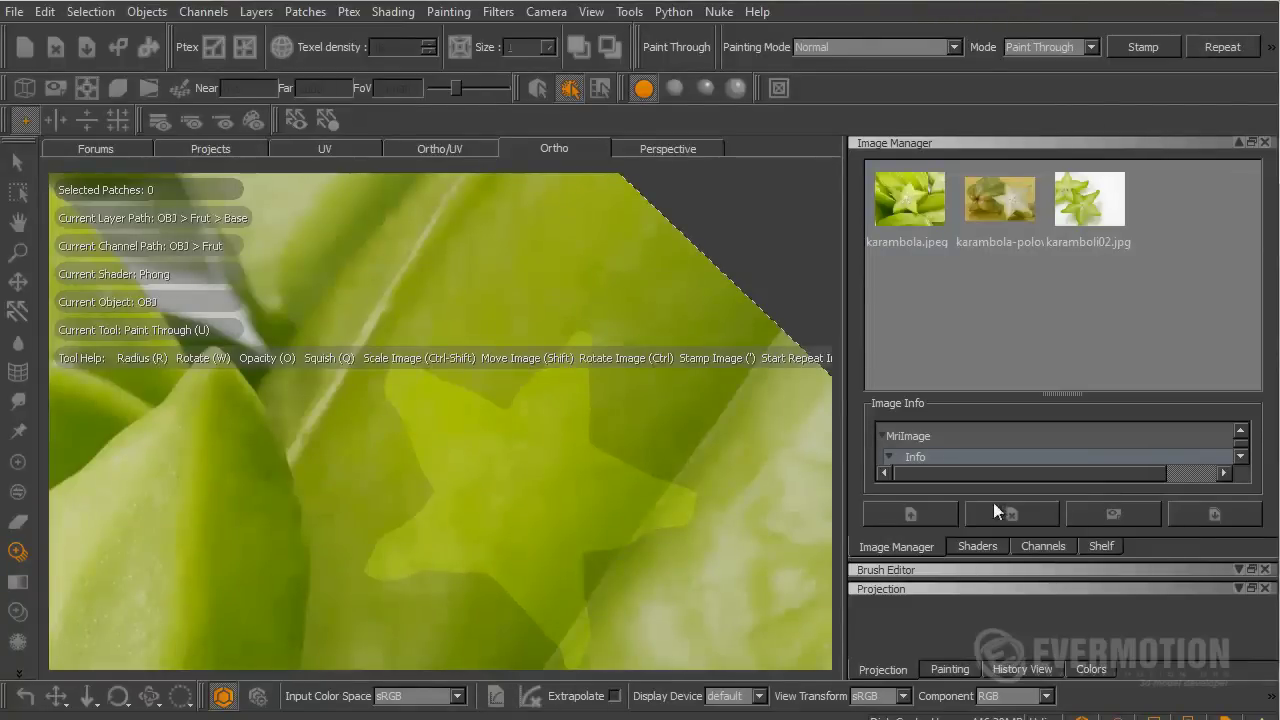
pyautogui.click(1036, 547)
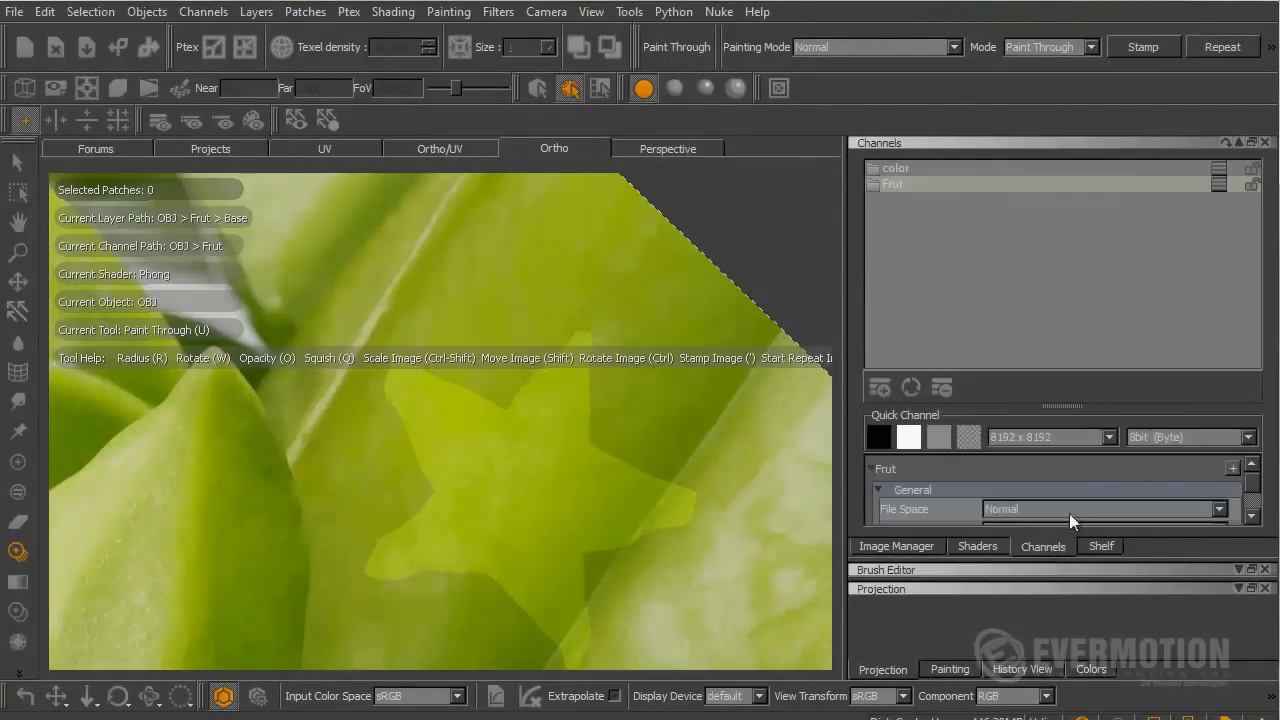
pyautogui.click(1218, 183)
pyautogui.click(1180, 292)
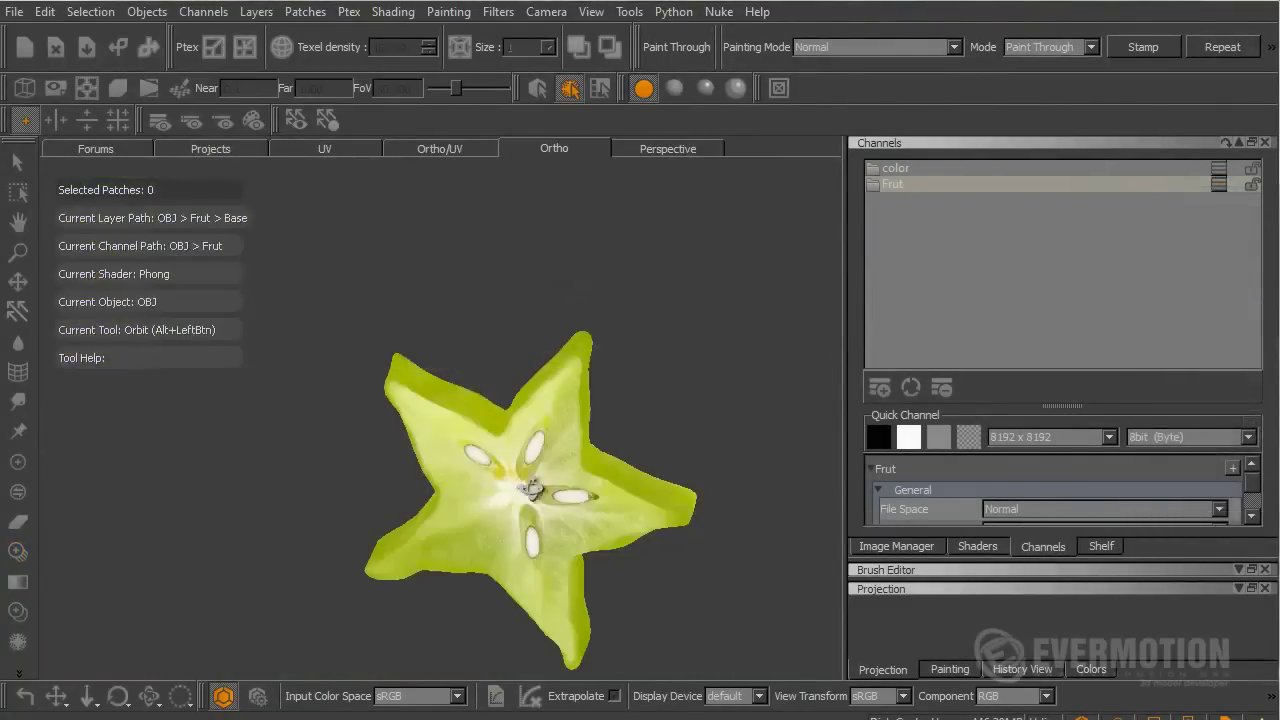
# Turn to the fruit's side arms and paint karambola skin texture over the facing side on Base
pyautogui.keyDown('alt'); pyautogui.moveTo(531, 488); pyautogui.dragTo(607, 487); pyautogui.keyUp('alt')
pyautogui.keyDown('alt'); pyautogui.moveTo(560, 427); pyautogui.dragTo(509, 474); pyautogui.keyUp('alt')
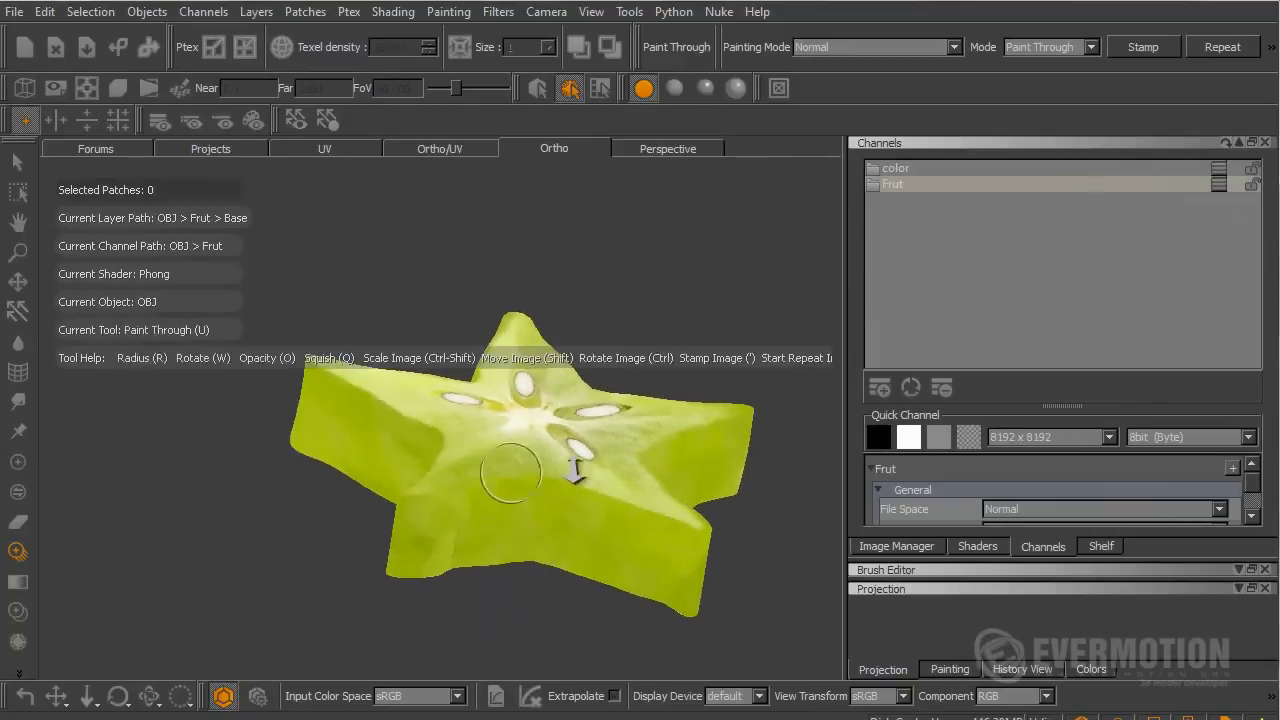
pyautogui.keyDown('alt'); pyautogui.moveTo(509, 474); pyautogui.dragTo(560, 480, button='right'); pyautogui.keyUp('alt')
pyautogui.keyDown('alt'); pyautogui.moveTo(560, 480); pyautogui.dragTo(471, 514); pyautogui.keyUp('alt')
pyautogui.keyDown('alt'); pyautogui.moveTo(471, 514); pyautogui.dragTo(432, 434, button='middle'); pyautogui.keyUp('alt')
pyautogui.moveTo(432, 434)
pyautogui.keyDown('alt'); pyautogui.mouseDown()
pyautogui.moveTo(483, 563)
pyautogui.moveTo(470, 580)
pyautogui.mouseUp(); pyautogui.keyUp('alt')
pyautogui.moveTo(400, 560); pyautogui.dragTo(495, 552)
pyautogui.moveTo(557, 523); pyautogui.dragTo(546, 532)
pyautogui.moveTo(546, 532)
pyautogui.keyDown('alt'); pyautogui.mouseDown()
pyautogui.moveTo(509, 537)
pyautogui.moveTo(520, 565)
pyautogui.mouseUp(); pyautogui.keyUp('alt')
# Make Layer active in the Frut channel and inspect the textured fruit from several sides
pyautogui.click(1220, 184)
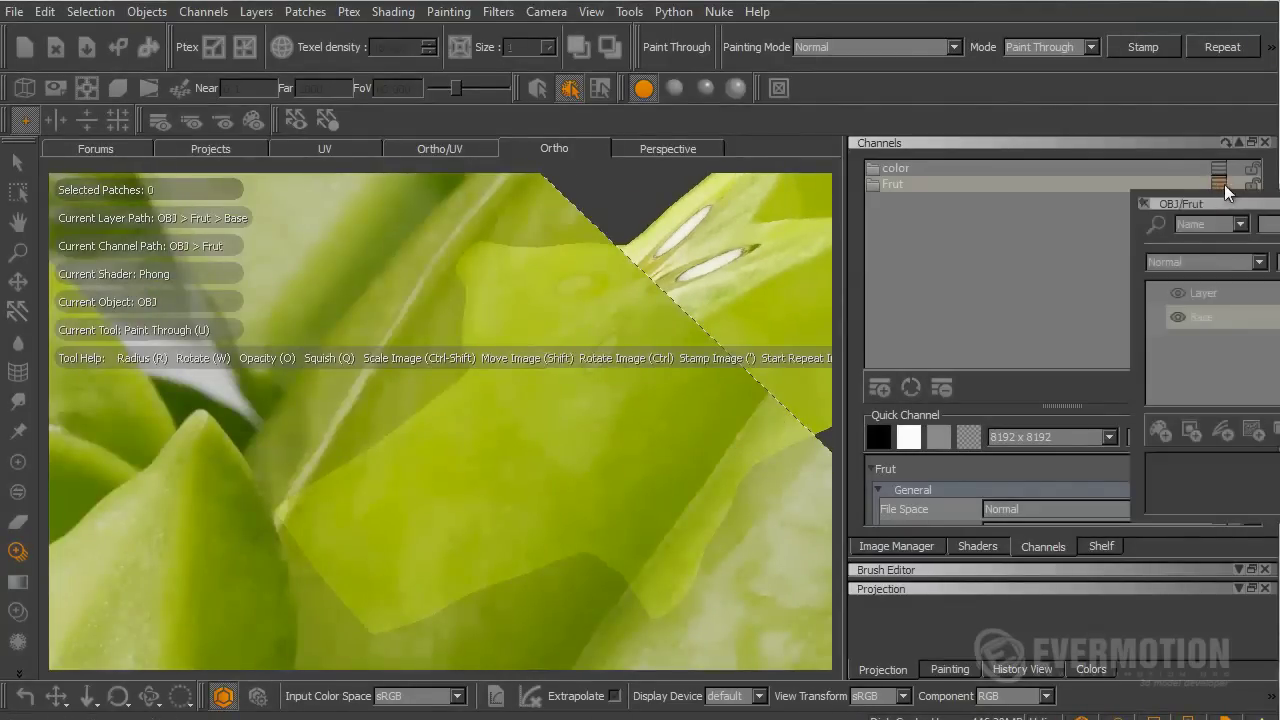
pyautogui.click(1202, 294)
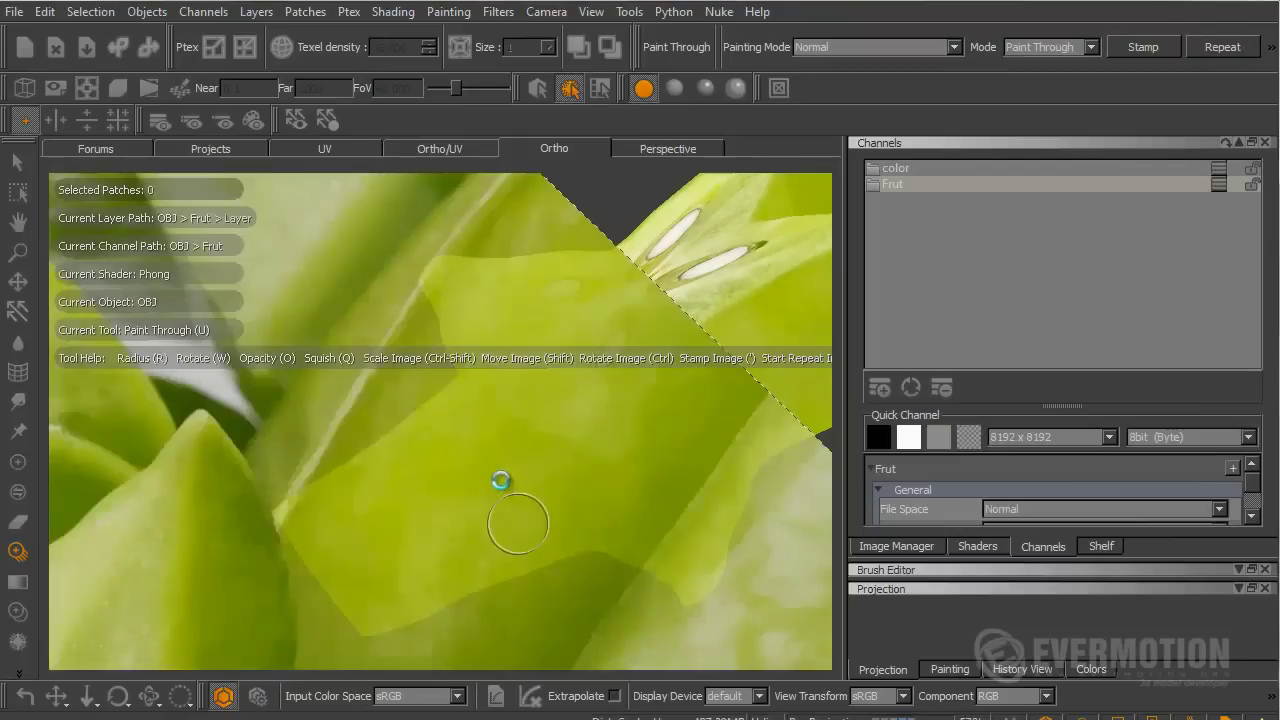
pyautogui.moveTo(500, 483)
pyautogui.keyDown('alt'); pyautogui.mouseDown()
pyautogui.moveTo(626, 469)
pyautogui.moveTo(610, 508)
pyautogui.moveTo(623, 443)
pyautogui.moveTo(566, 534)
pyautogui.moveTo(698, 478)
pyautogui.moveTo(491, 428)
pyautogui.moveTo(563, 494)
pyautogui.mouseUp(); pyautogui.keyUp('alt')
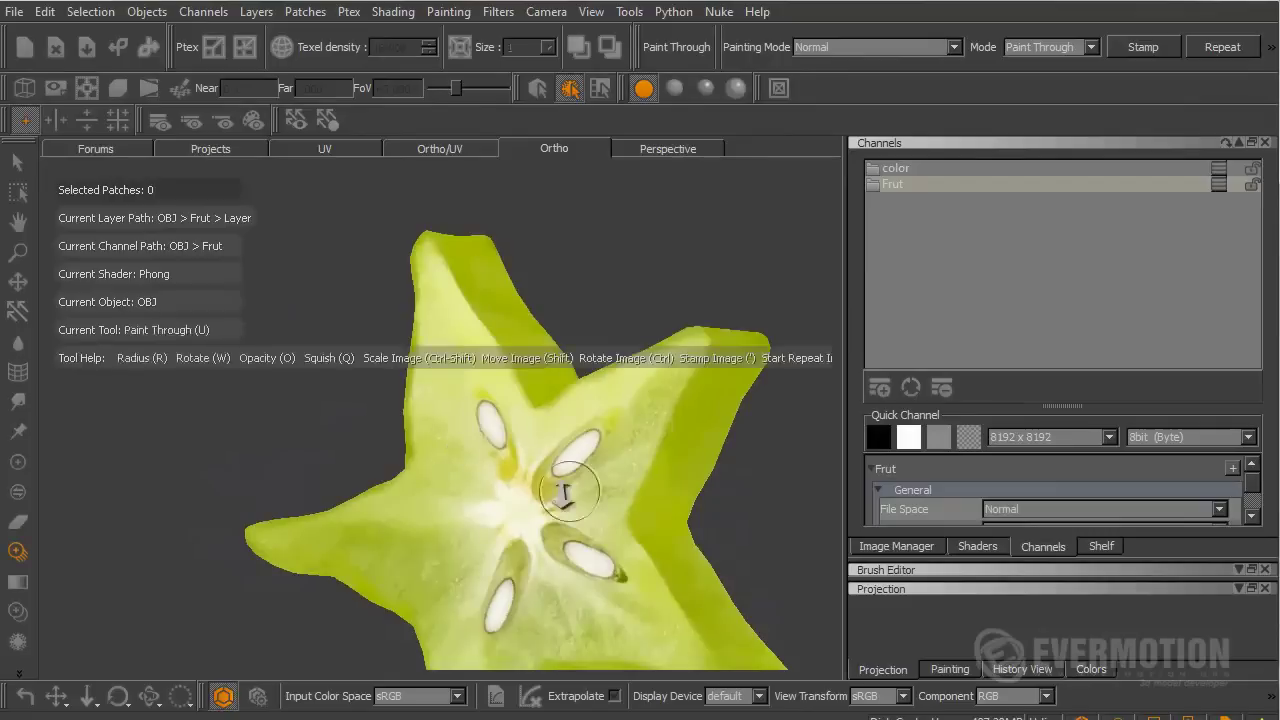
pyautogui.moveTo(563, 494)
pyautogui.keyDown('alt'); pyautogui.mouseDown(button='right')
pyautogui.moveTo(475, 478)
pyautogui.moveTo(529, 480)
pyautogui.mouseUp(button='right'); pyautogui.keyUp('alt')
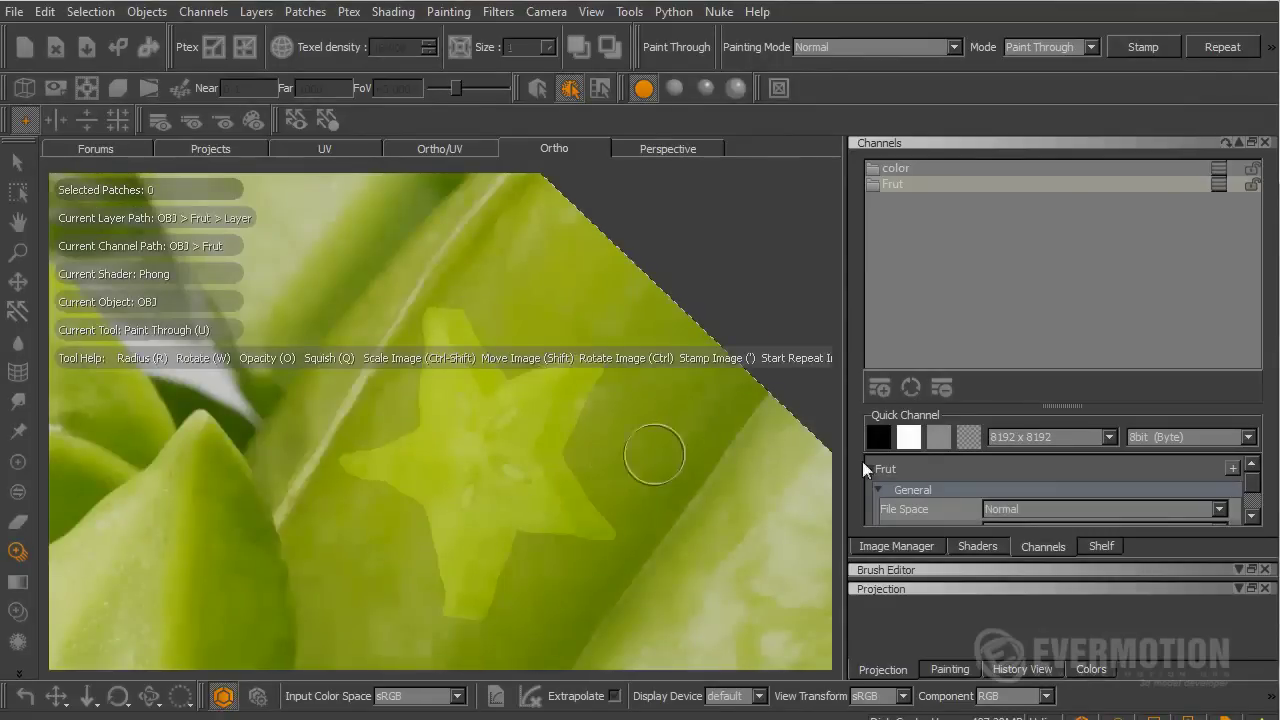
pyautogui.moveTo(529, 480)
pyautogui.keyDown('alt'); pyautogui.mouseDown()
pyautogui.moveTo(630, 465)
pyautogui.moveTo(669, 497)
pyautogui.moveTo(700, 486)
pyautogui.moveTo(666, 460)
pyautogui.moveTo(682, 474)
pyautogui.mouseUp(); pyautogui.keyUp('alt')
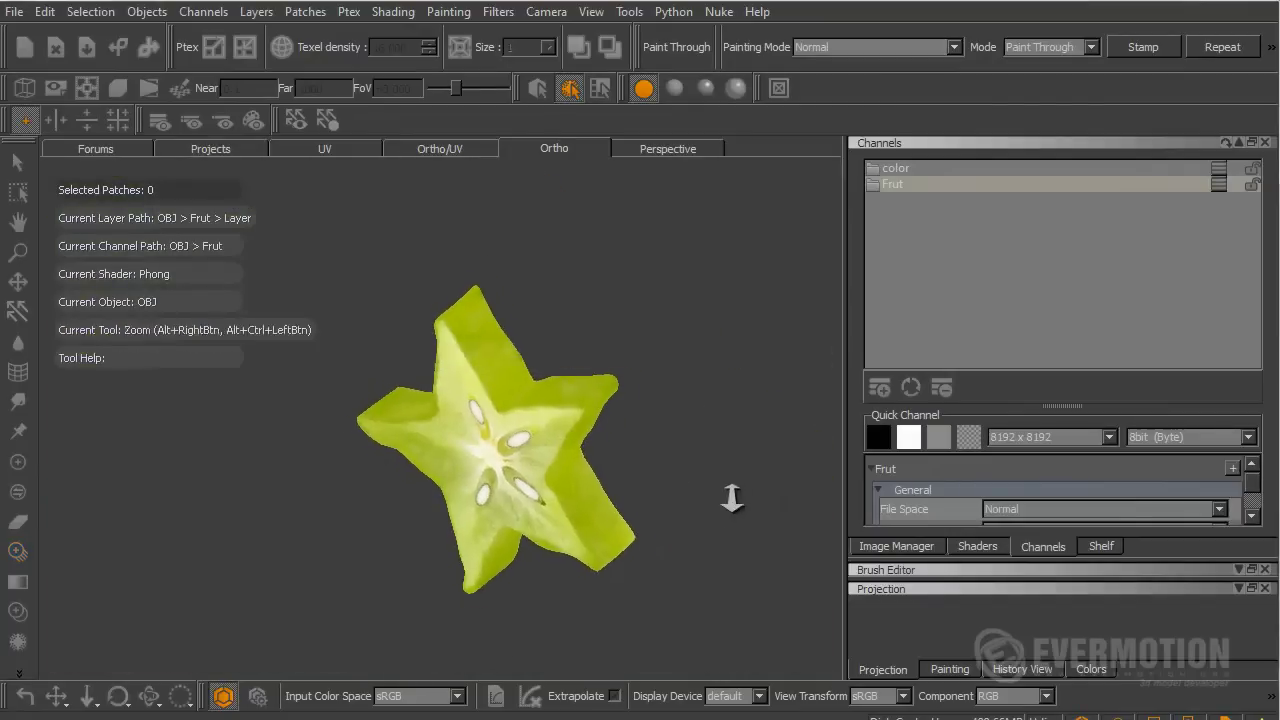
pyautogui.keyDown('alt'); pyautogui.moveTo(729, 497); pyautogui.dragTo(742, 513, button='right'); pyautogui.keyUp('alt')
pyautogui.keyDown('alt'); pyautogui.moveTo(757, 531); pyautogui.dragTo(743, 486); pyautogui.keyUp('alt')
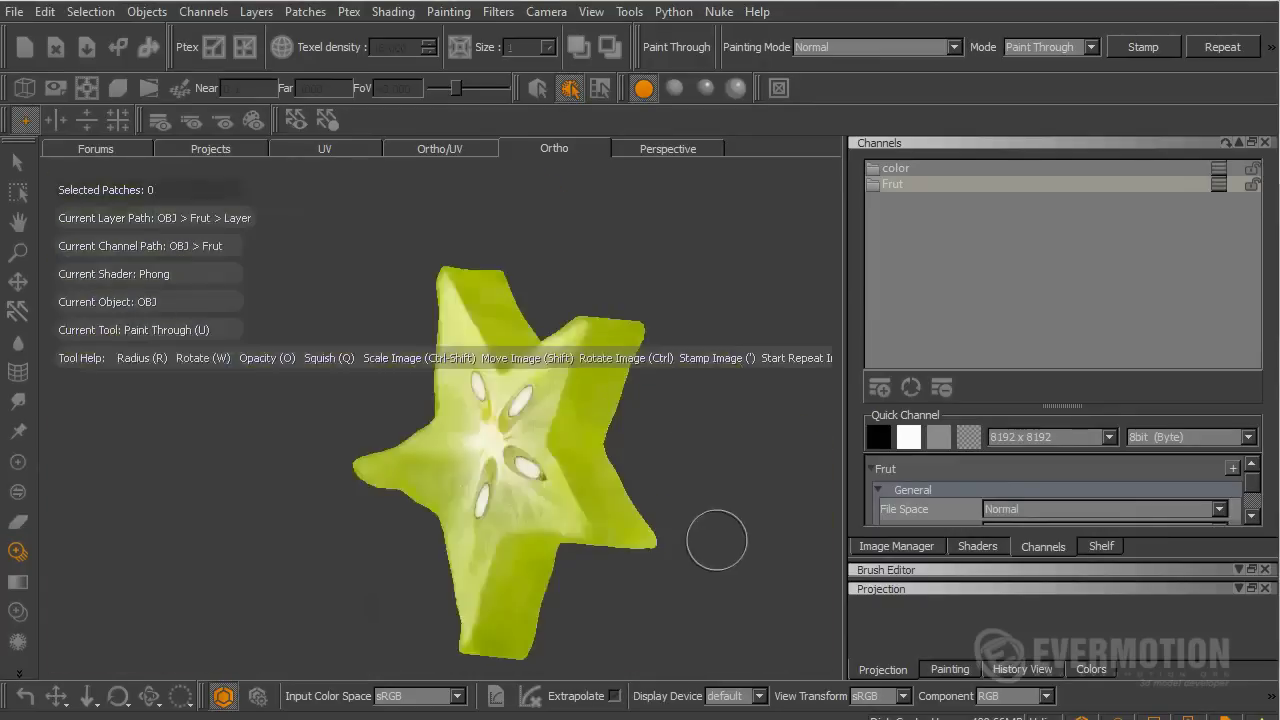
pyautogui.keyDown('alt'); pyautogui.moveTo(717, 540); pyautogui.dragTo(711, 512); pyautogui.keyUp('alt')
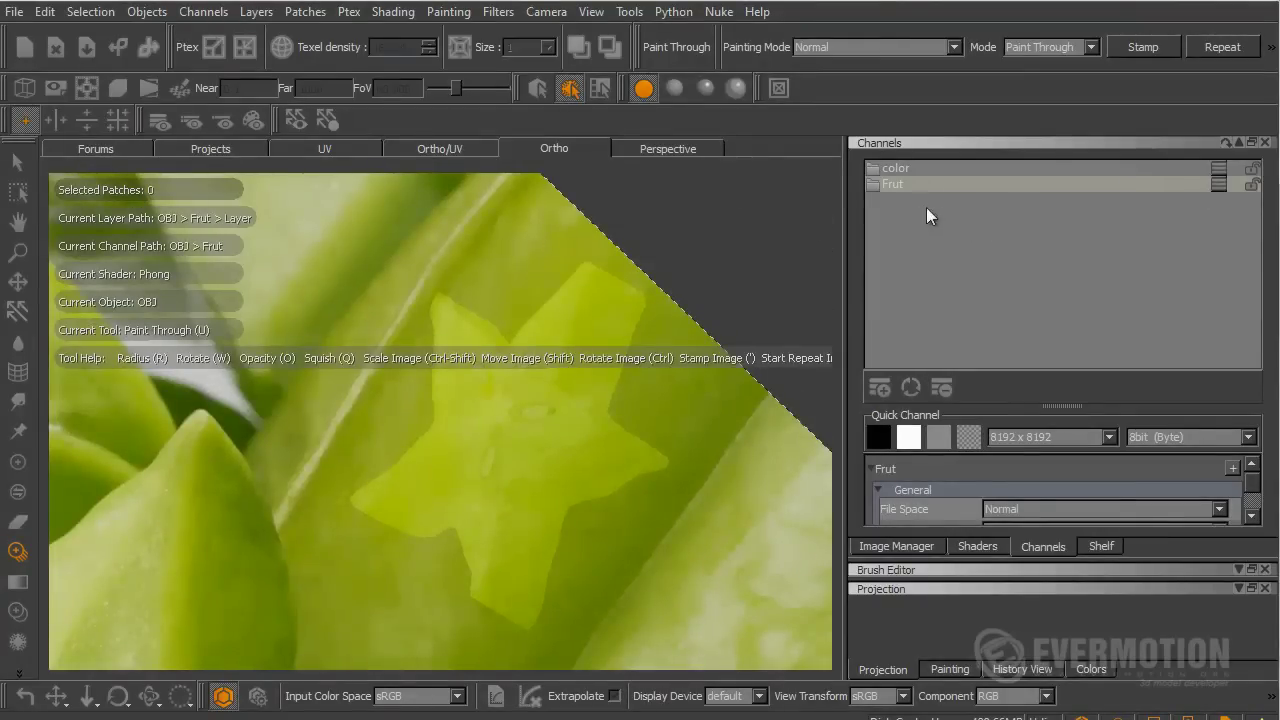
pyautogui.moveTo(618, 484)
pyautogui.keyDown('alt'); pyautogui.mouseDown()
pyautogui.moveTo(743, 506)
pyautogui.moveTo(700, 517)
pyautogui.moveTo(692, 451)
pyautogui.moveTo(714, 414)
pyautogui.mouseUp(); pyautogui.keyUp('alt')
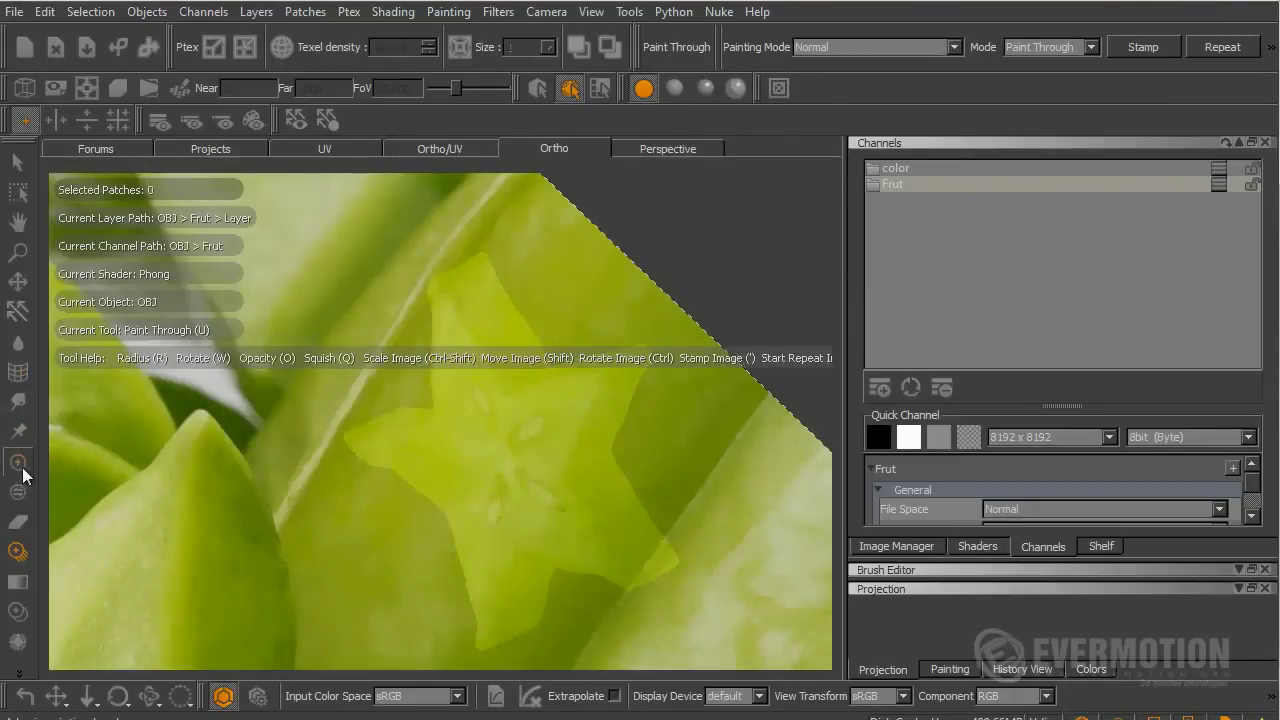
# Switch to the Paint tool to hide the photo overlay and open the export of the current Frut channel
pyautogui.click(19, 463)
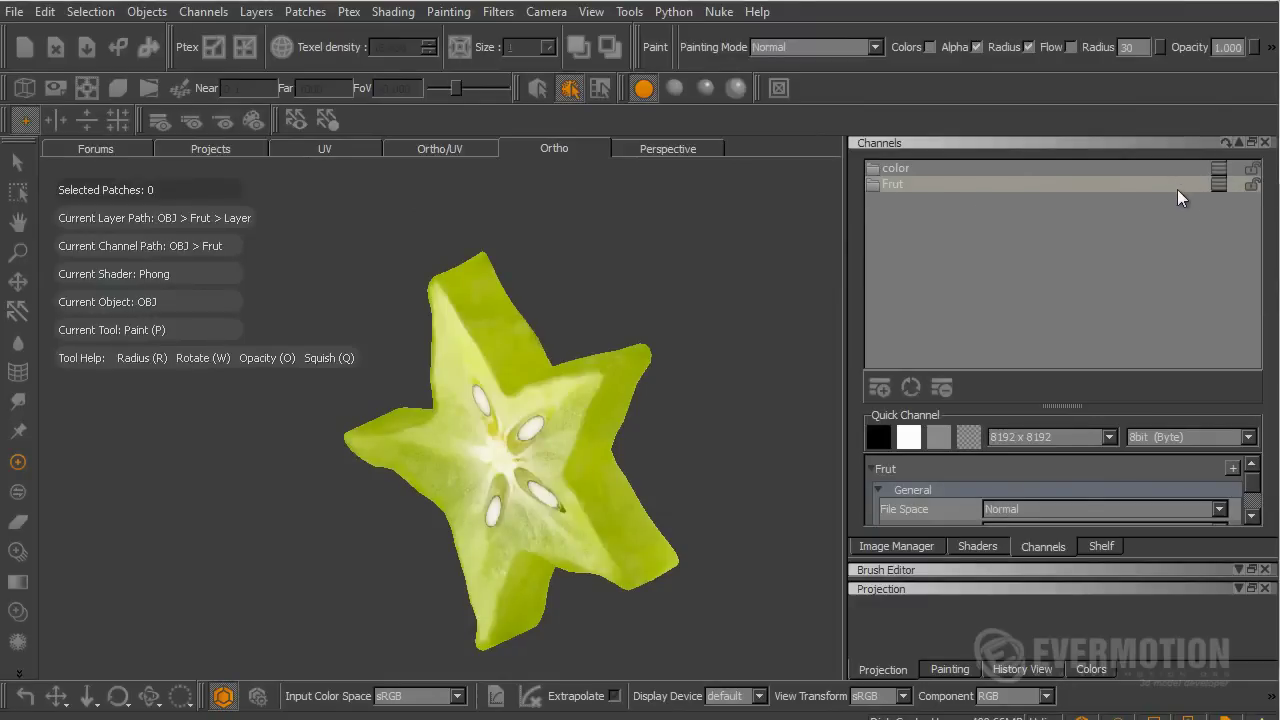
pyautogui.rightClick(959, 184)
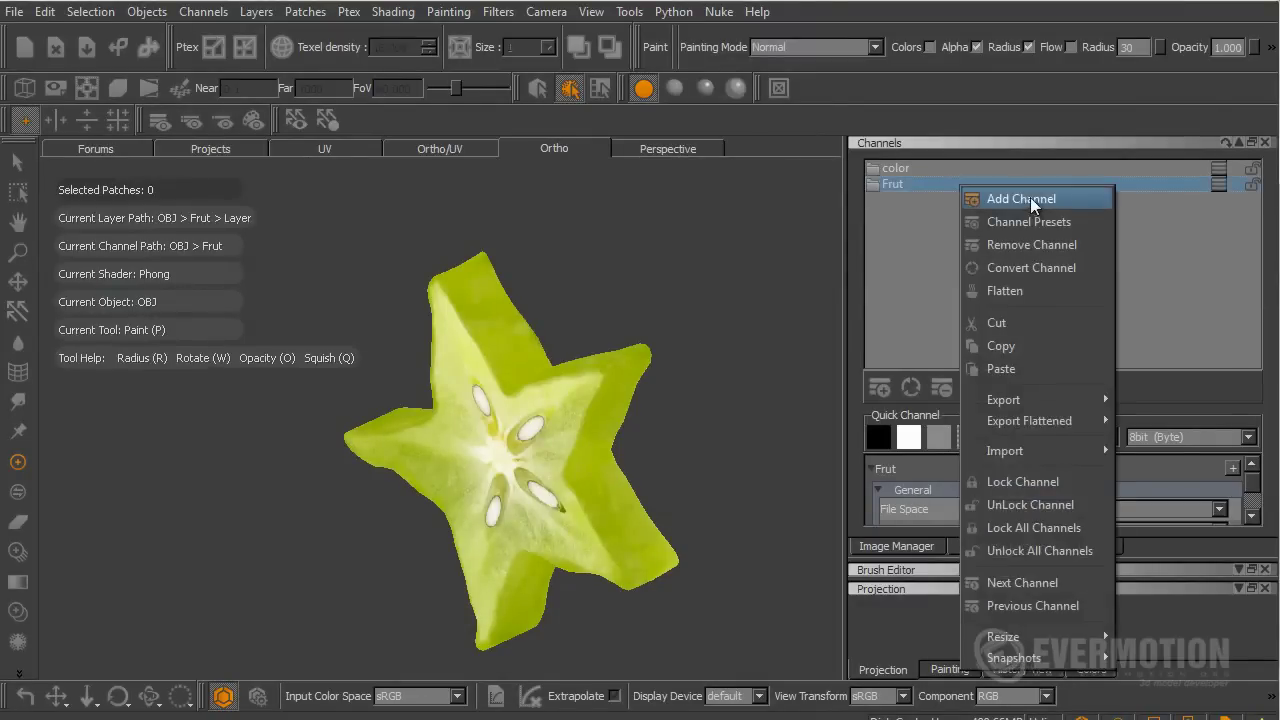
pyautogui.moveTo(1032, 400)
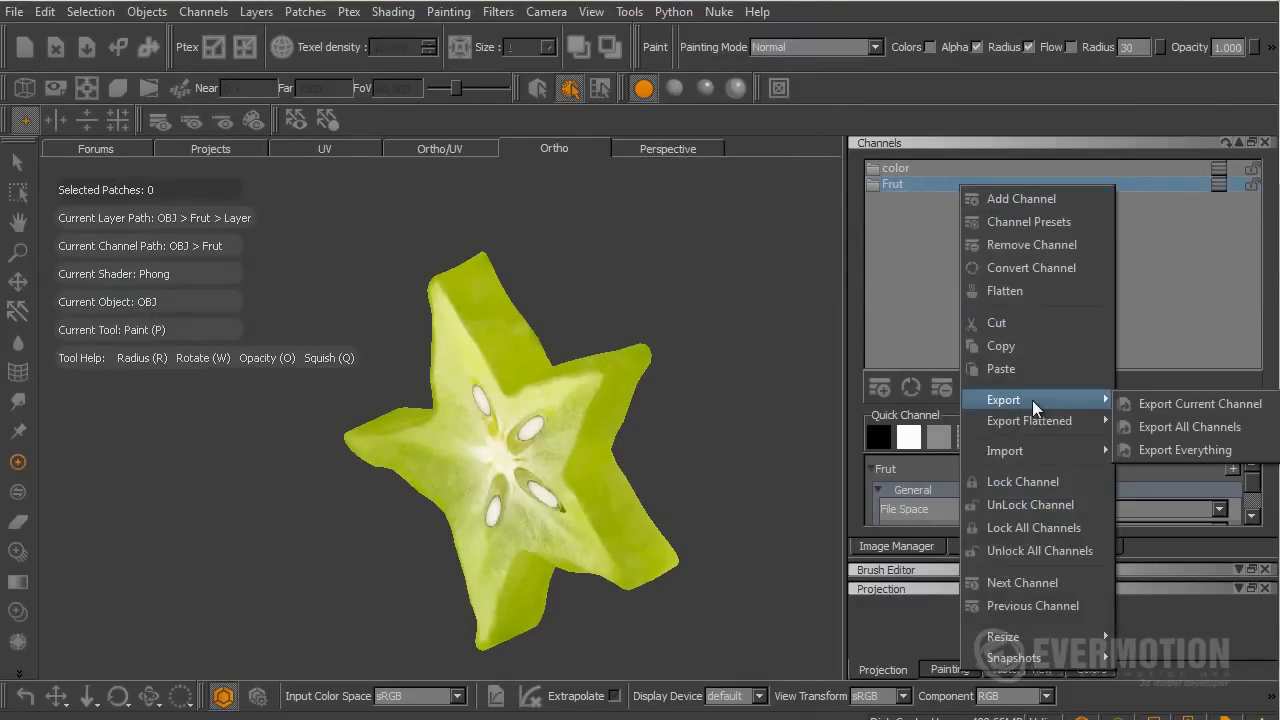
pyautogui.click(1219, 401)
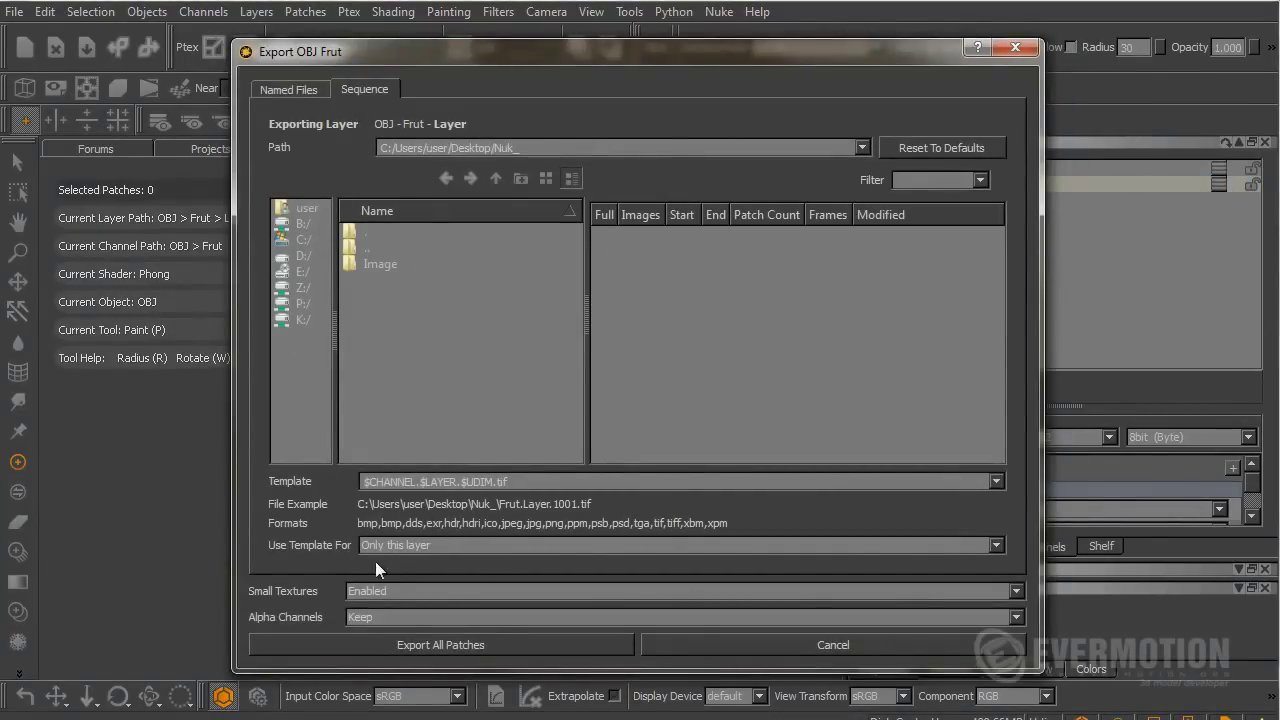
# Set the file name template to Frut.psd and export all patches to the Nuk_ desktop folder
pyautogui.doubleClick(490, 482)
pyautogui.write('F')
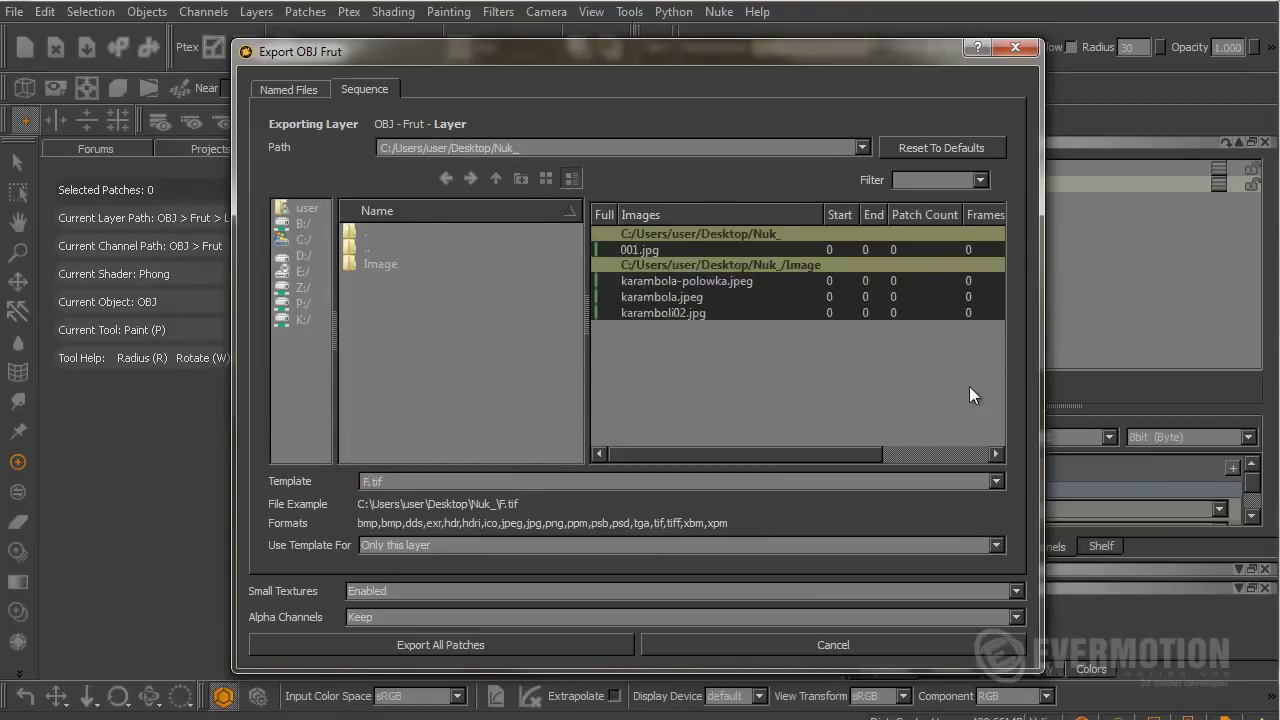
pyautogui.write('rut')
pyautogui.click(997, 548)
pyautogui.click(996, 481)
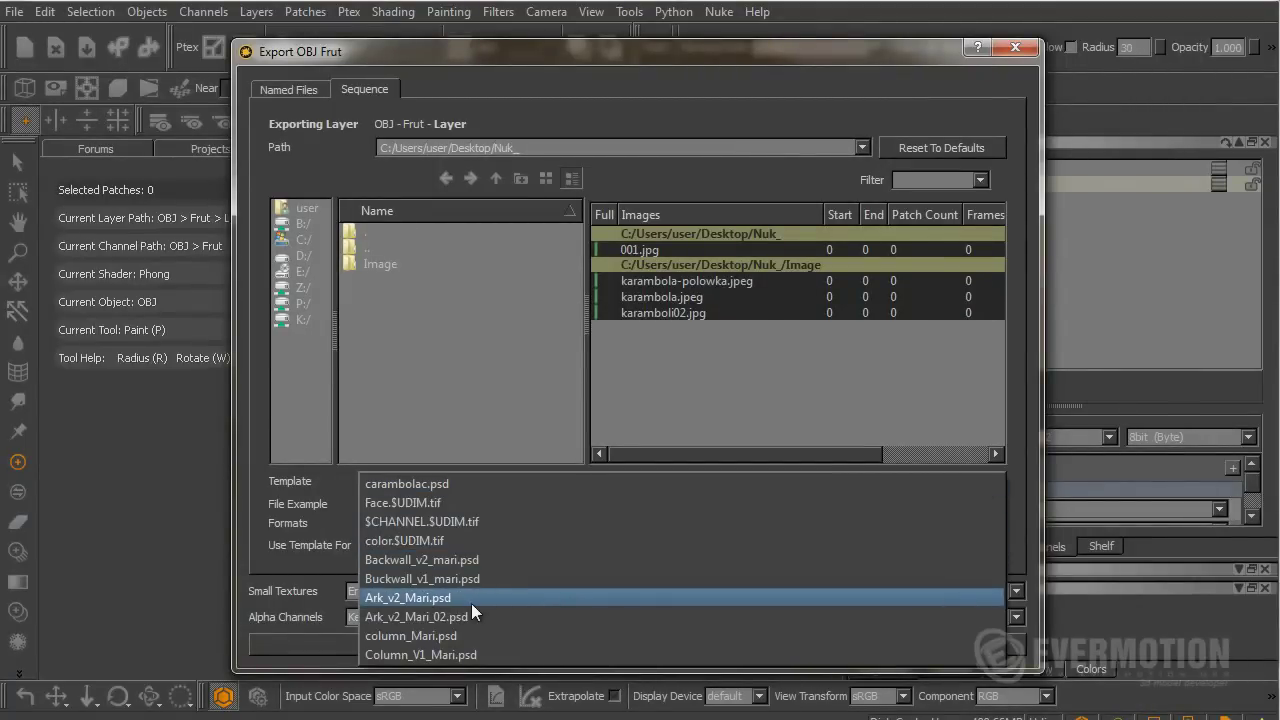
pyautogui.click(1027, 660)
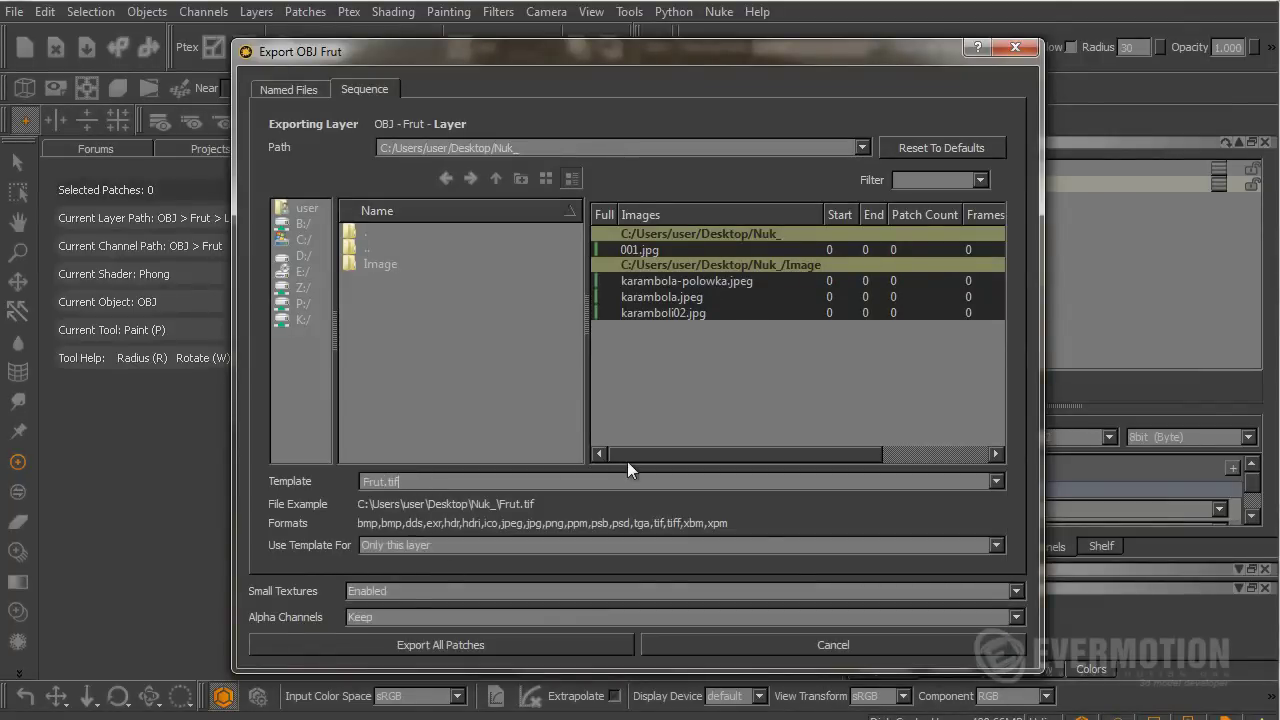
pyautogui.write('psd')
pyautogui.click(440, 645)
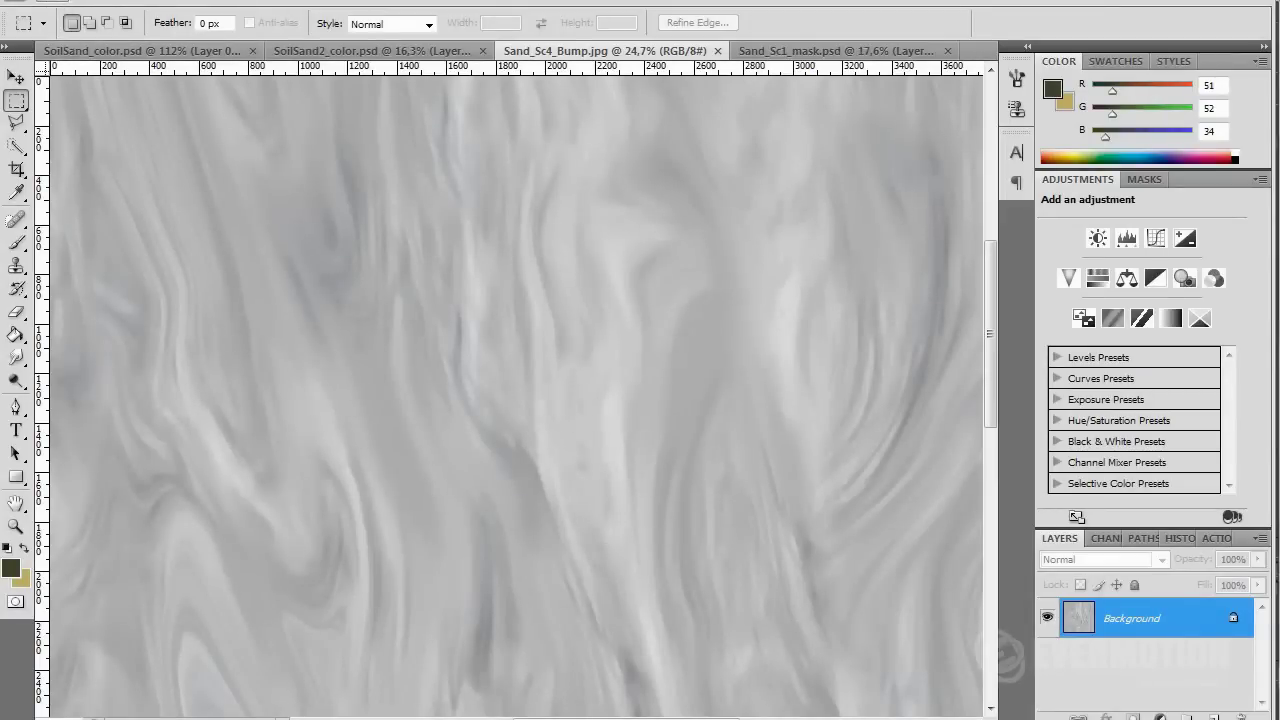
# Switch to Photoshop, open the exported Frut.psd, and toggle Layer's visibility to compare it with Base
pyautogui.click(6, 2)
pyautogui.click(10, 32)
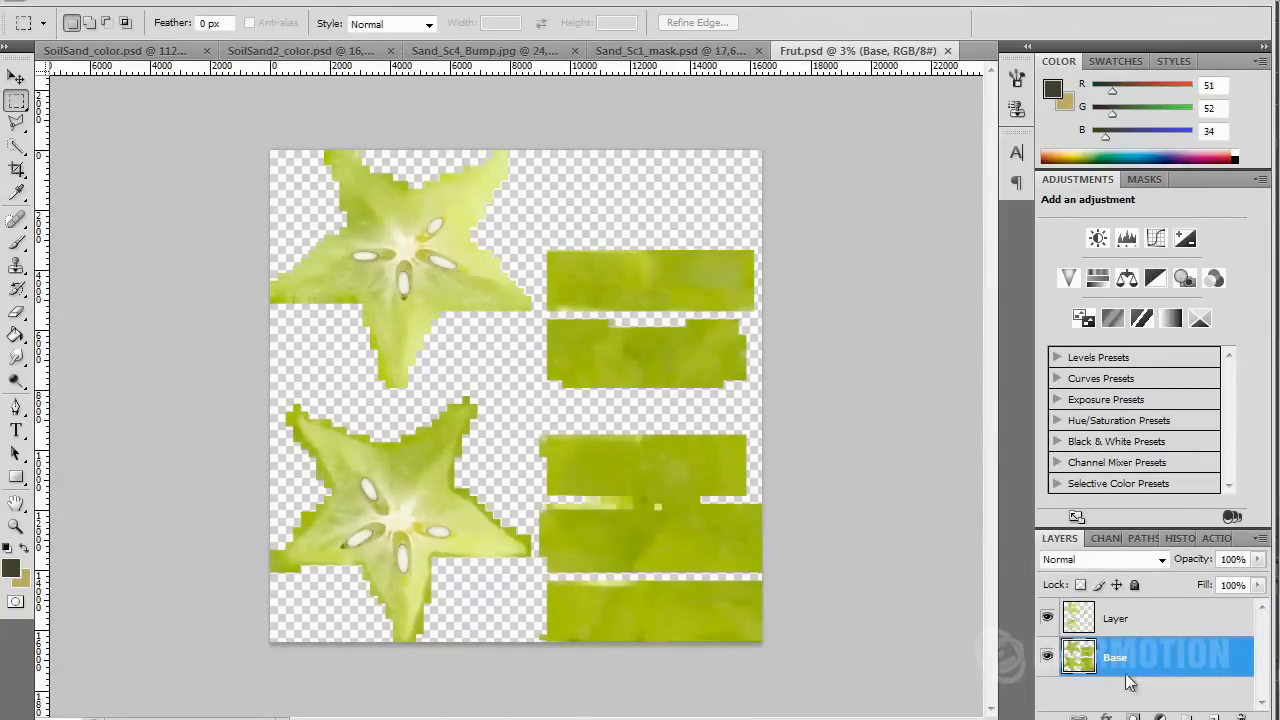
pyautogui.click(1046, 620)
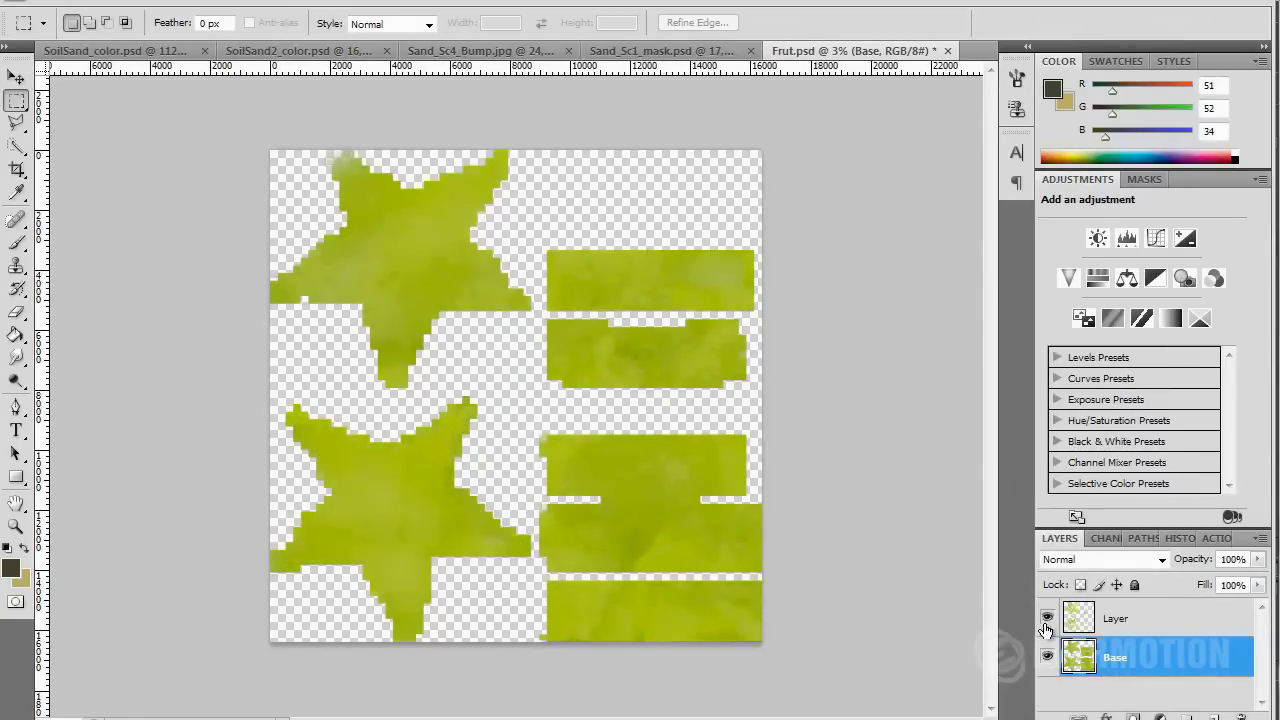
pyautogui.click(1046, 620)
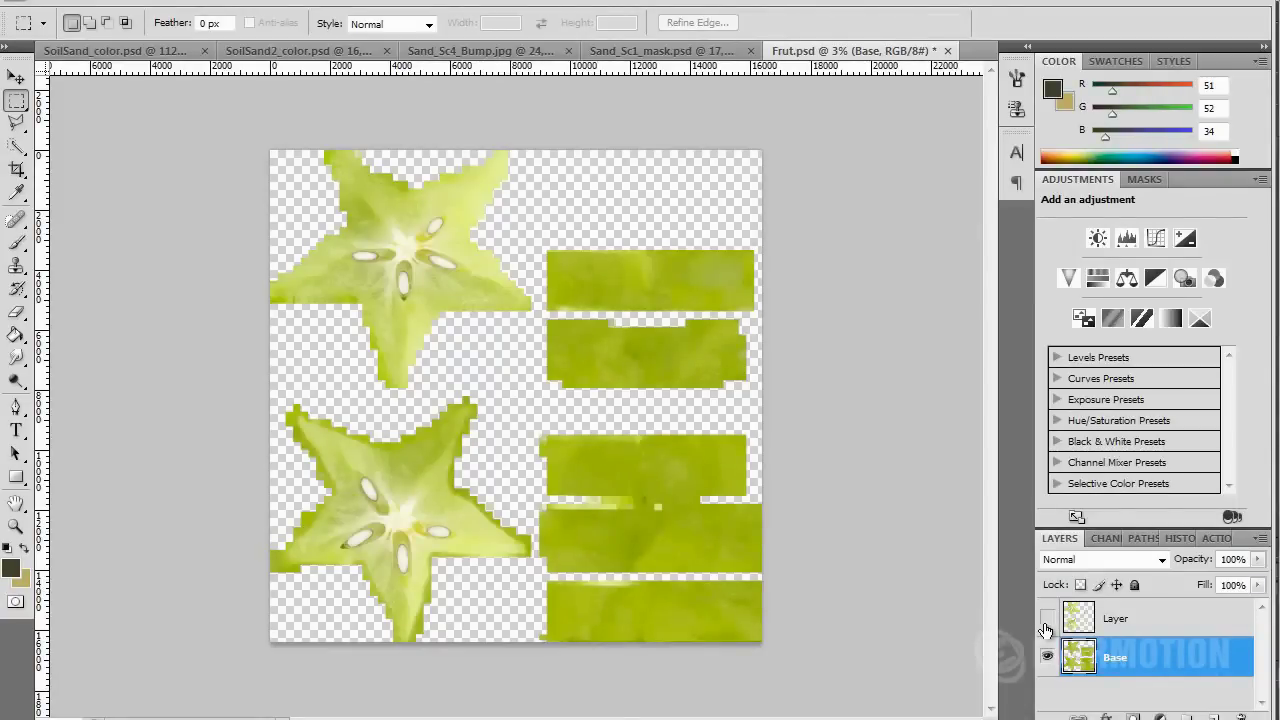
pyautogui.click(1046, 620)
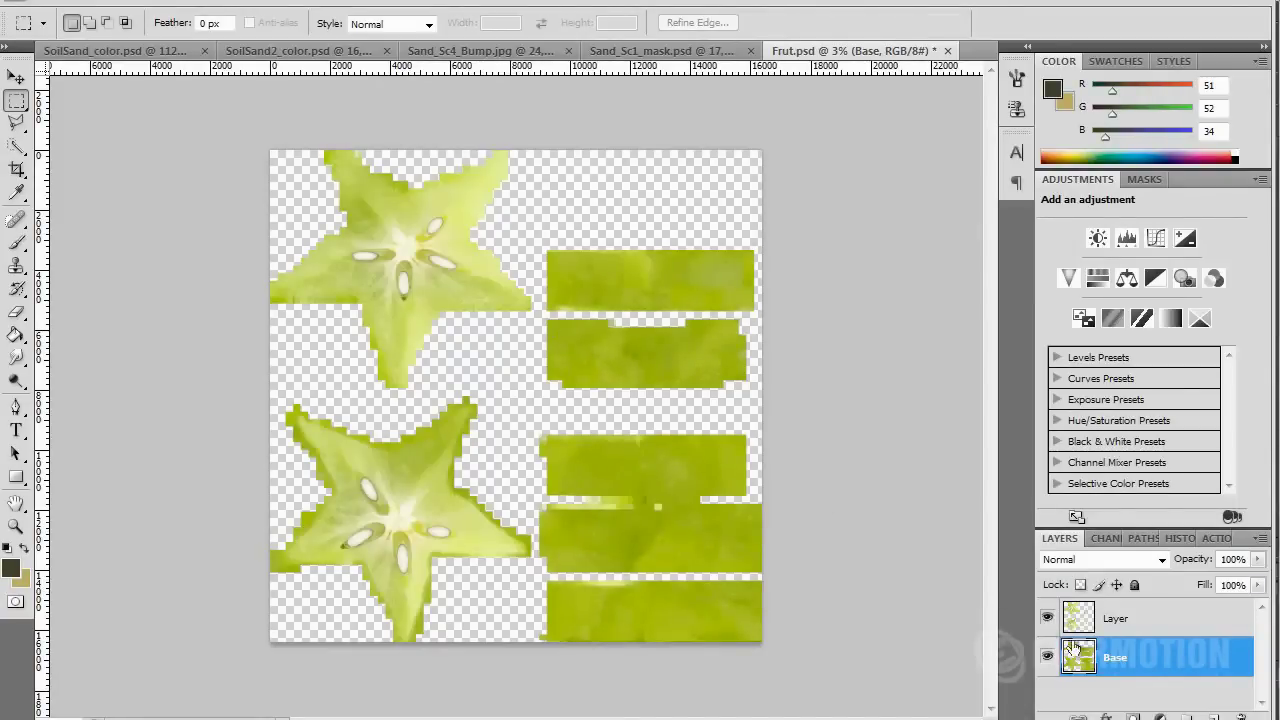